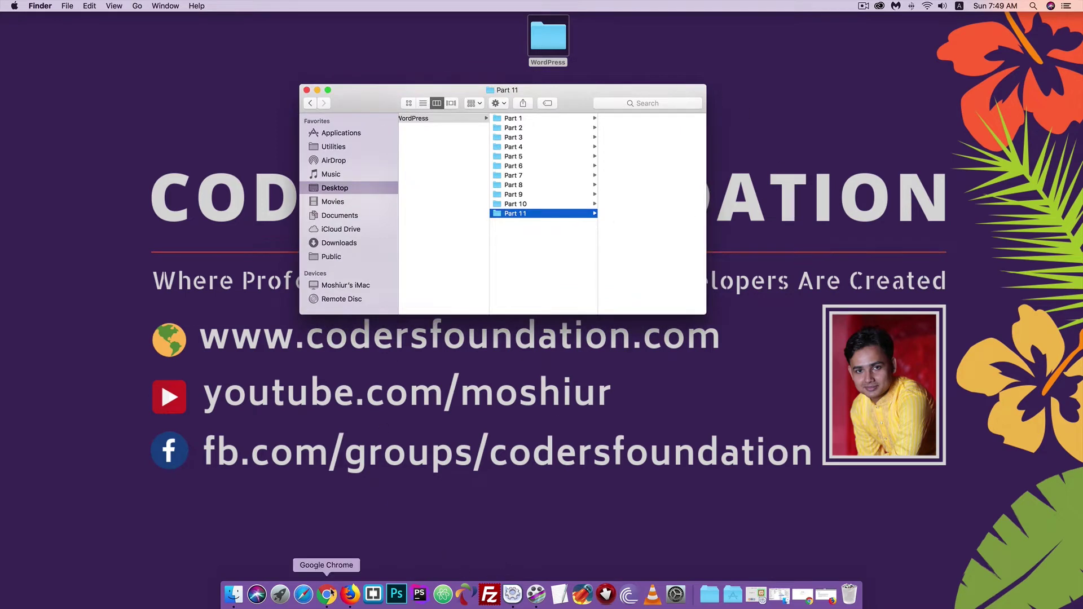
Step: Switch to Firefox and open the Menus section of the site customizer
click(349, 594)
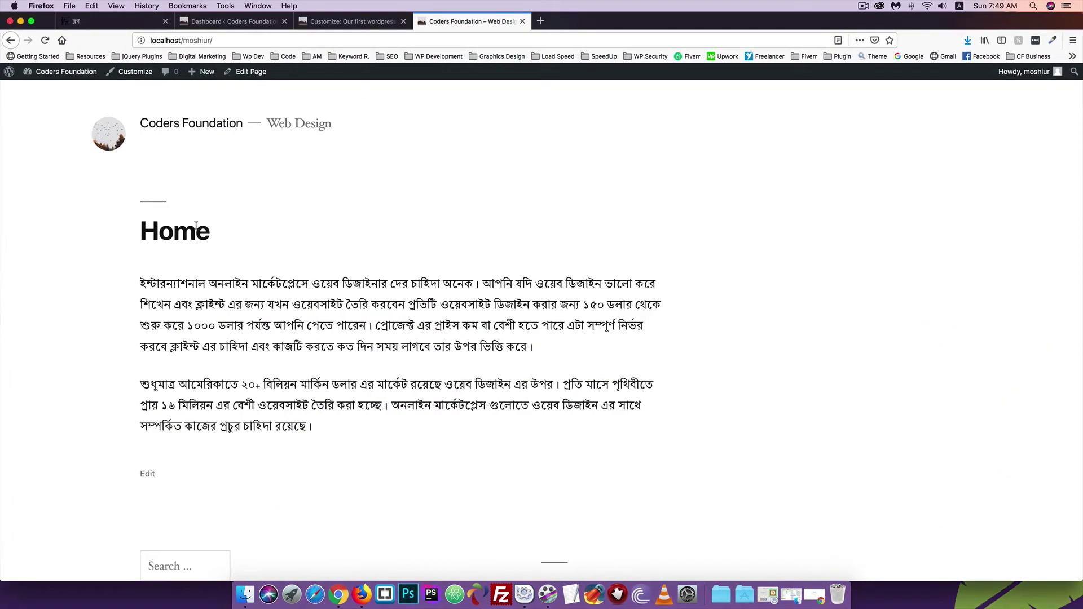
click(356, 21)
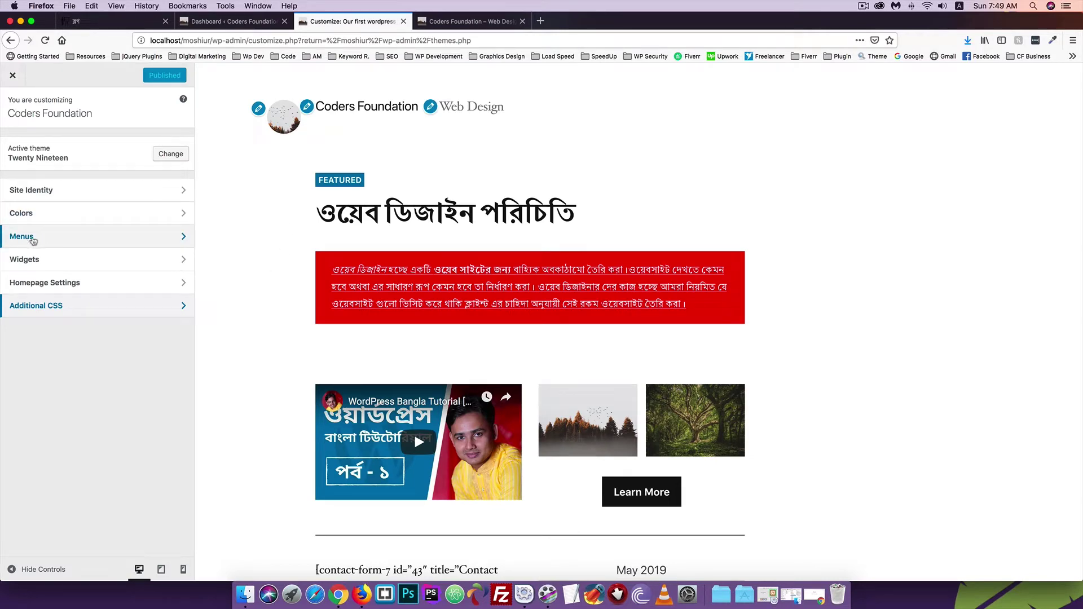
click(224, 22)
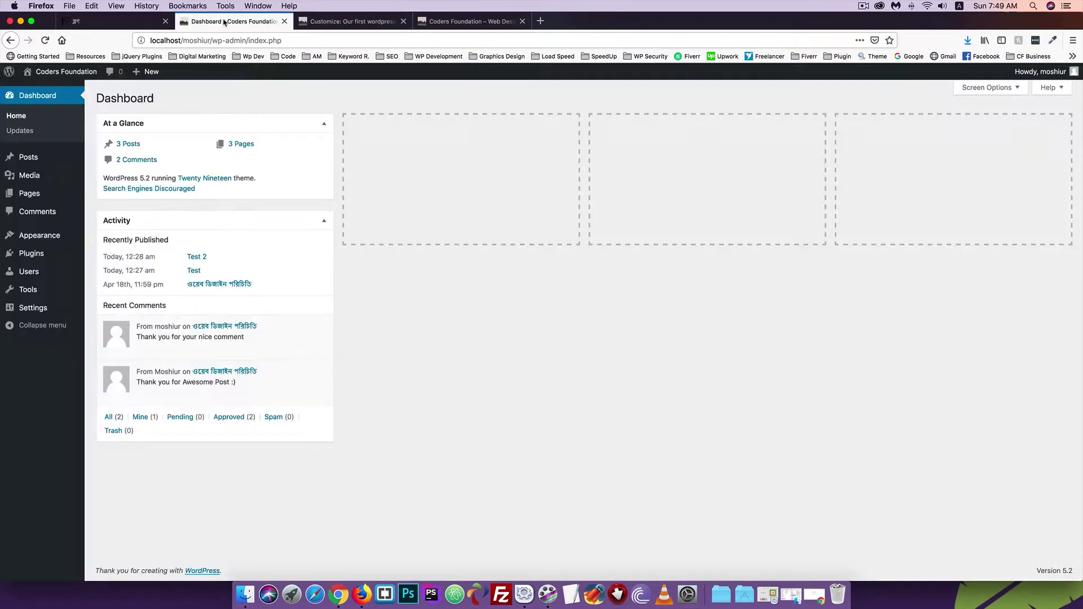
mouse_move(34, 235)
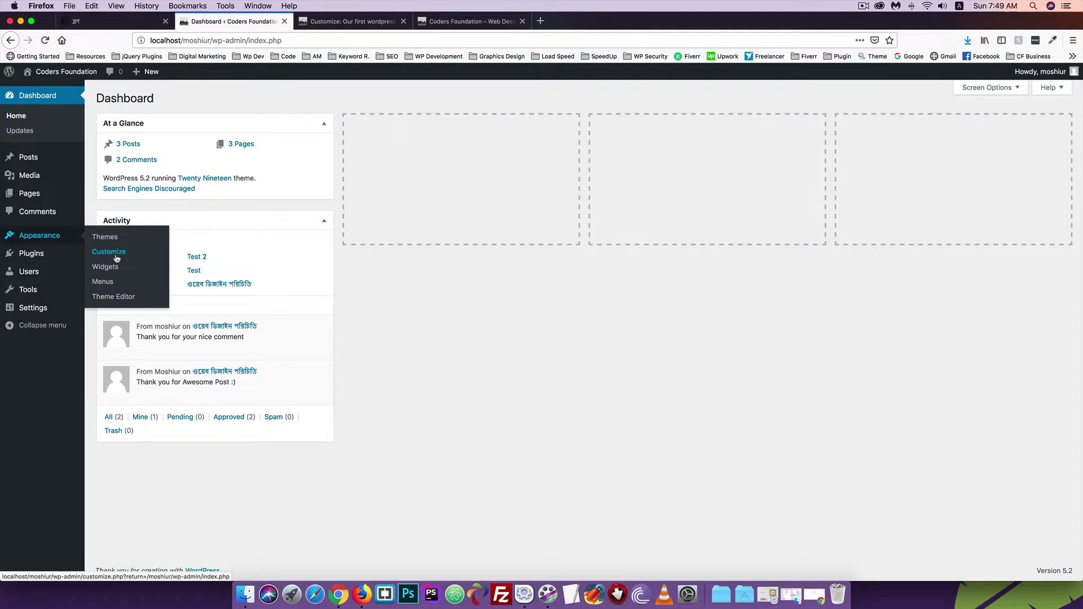
click(349, 21)
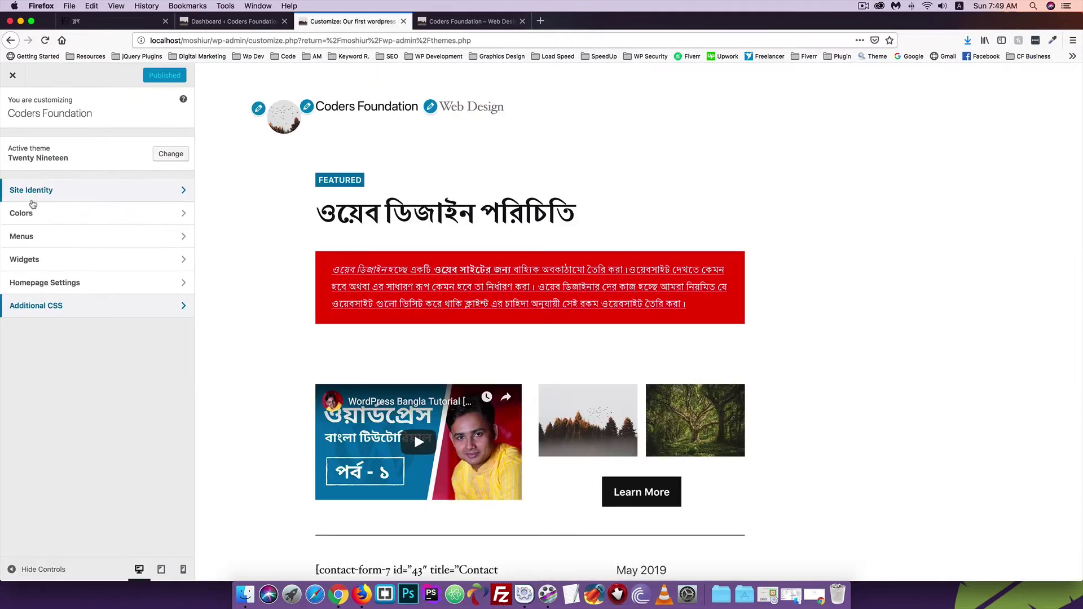
click(45, 243)
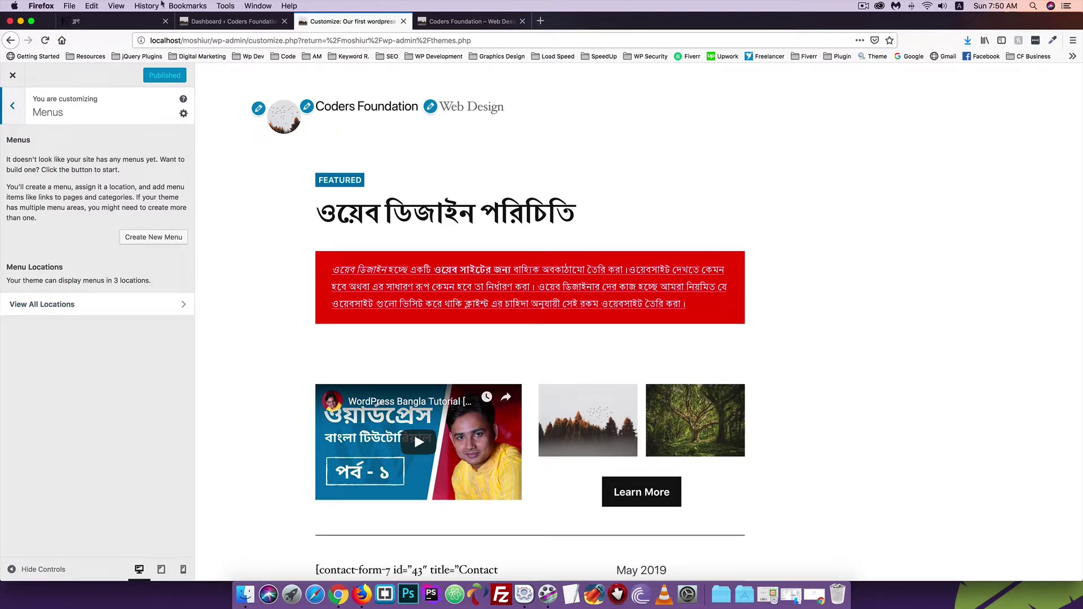
Step: Open the Menus management page under Appearance in the WordPress dashboard, comparing it with the customizer's menu section
click(202, 20)
mouse_move(34, 235)
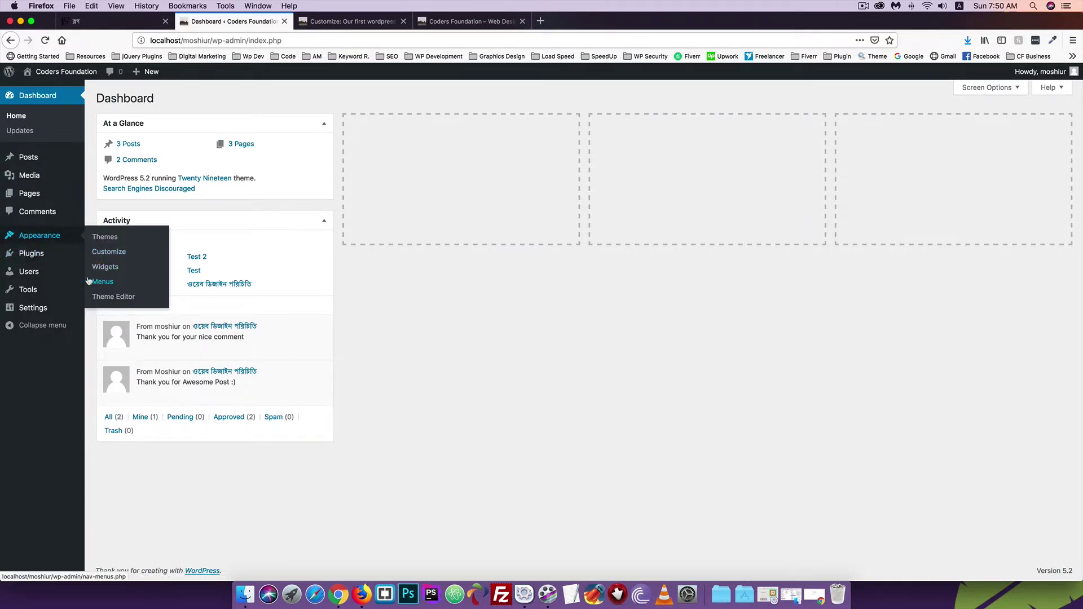
key(ctrl+Tab)
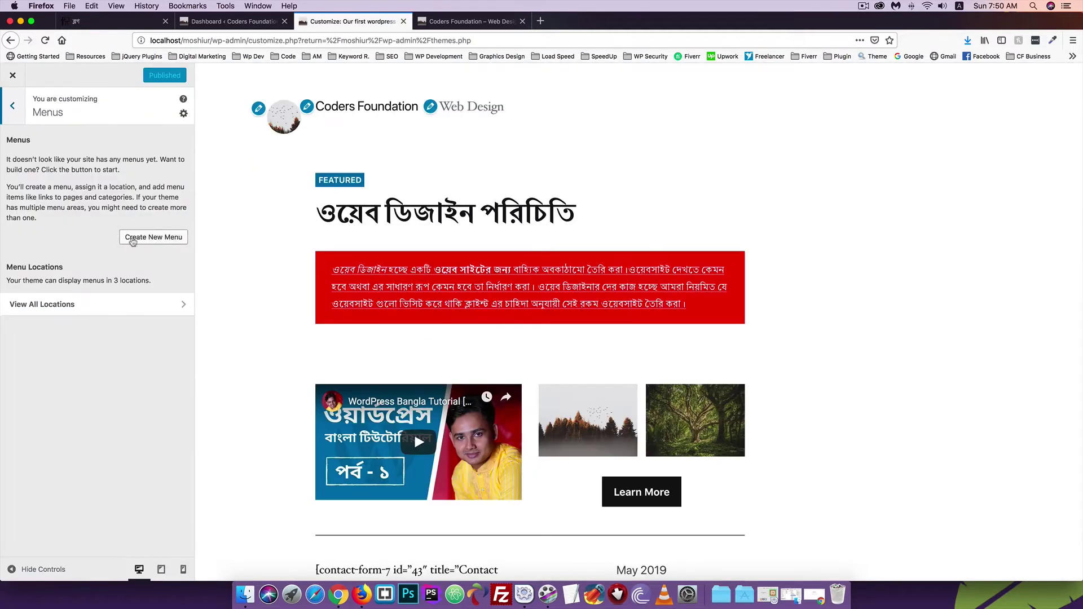
click(231, 21)
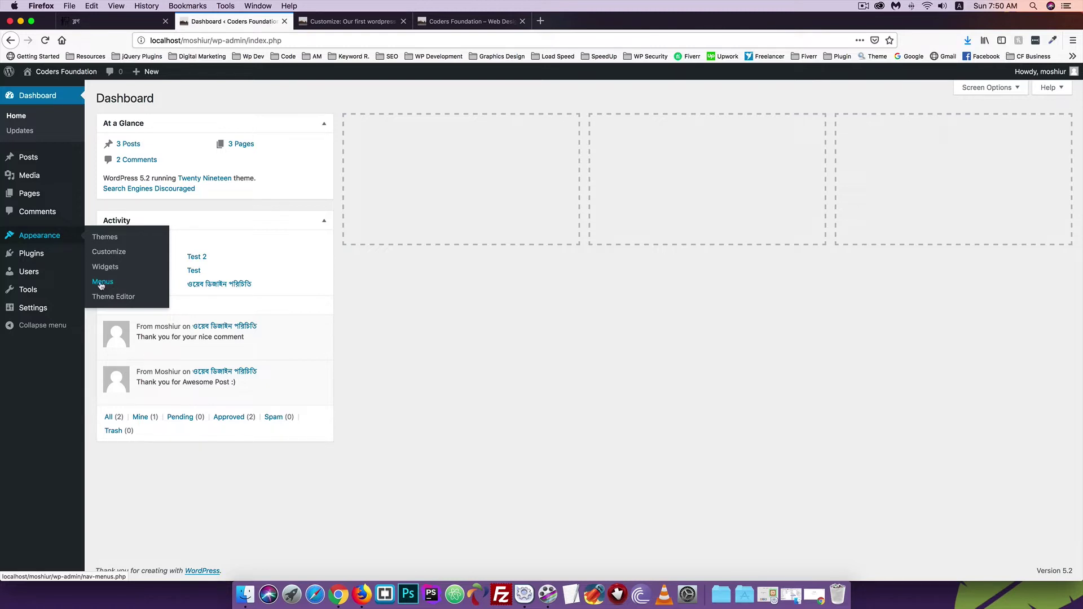
click(102, 283)
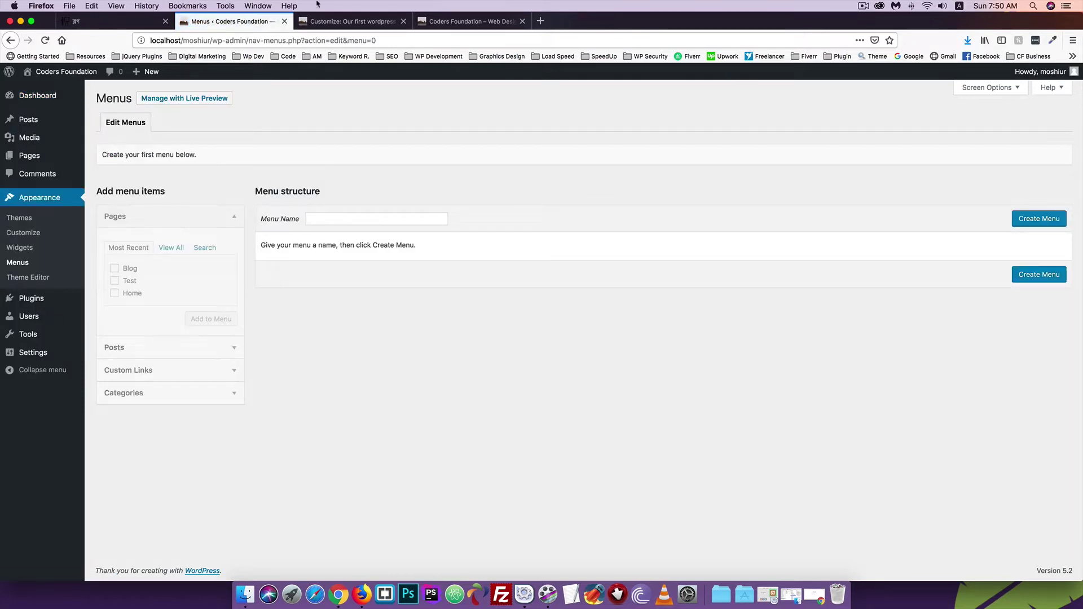
click(330, 21)
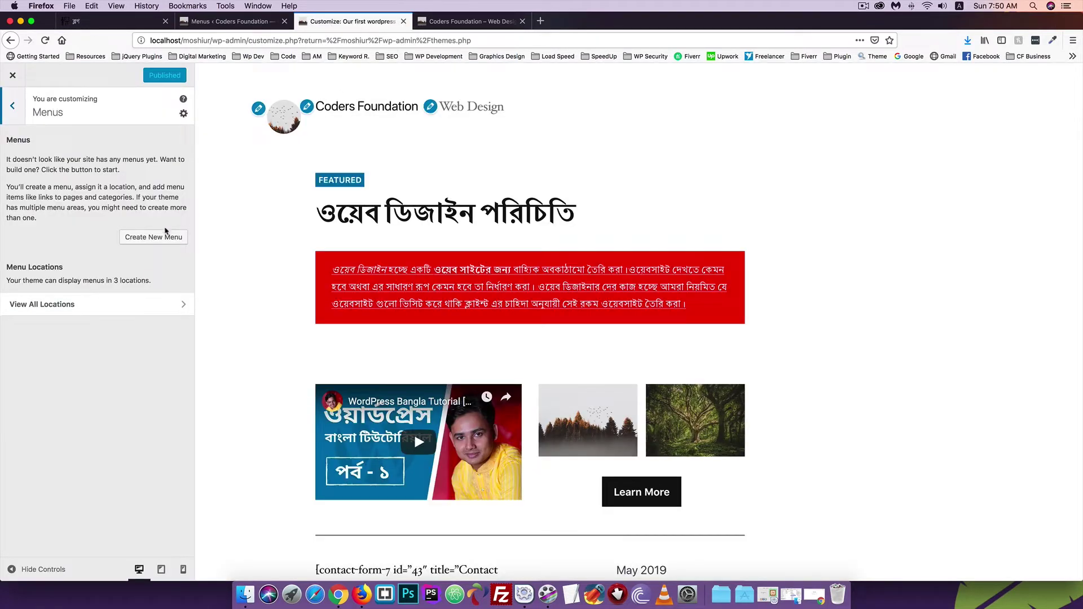
click(254, 21)
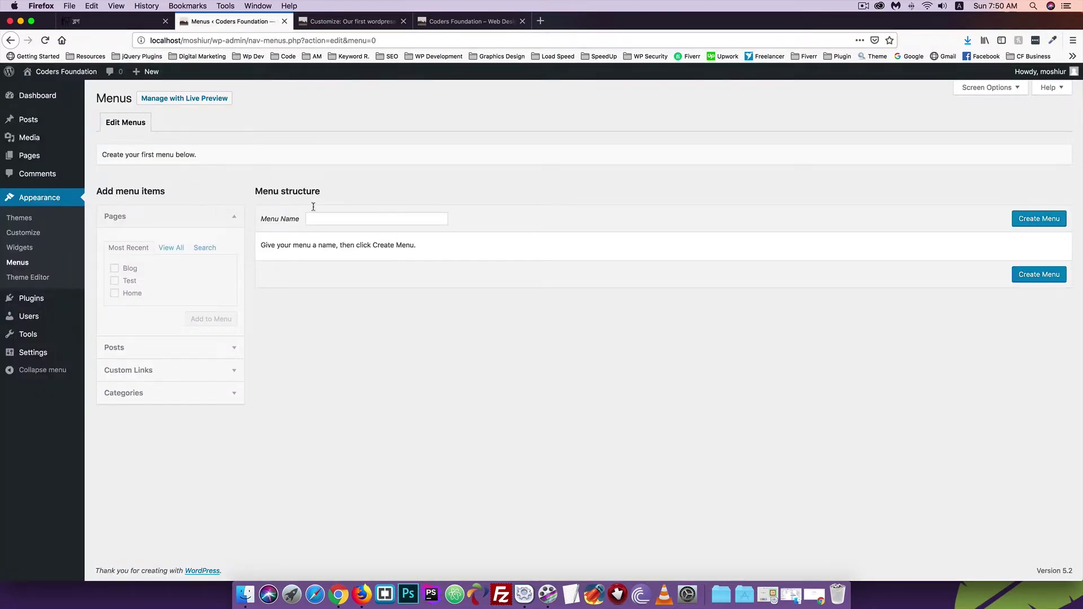
Step: Create a new menu named Main Menu
click(329, 220)
text(Main Menu)
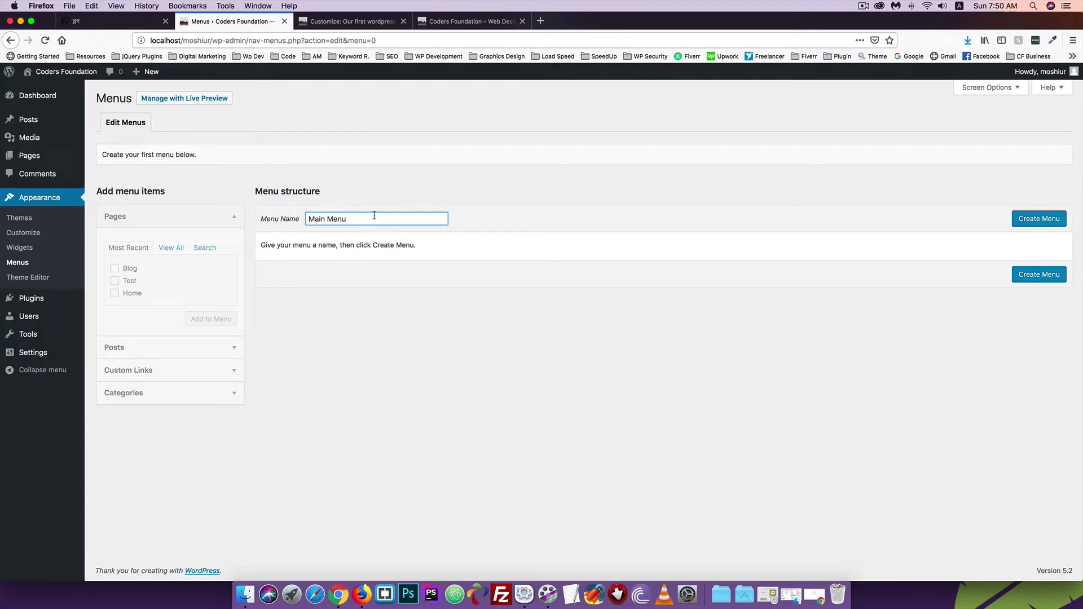
click(1045, 220)
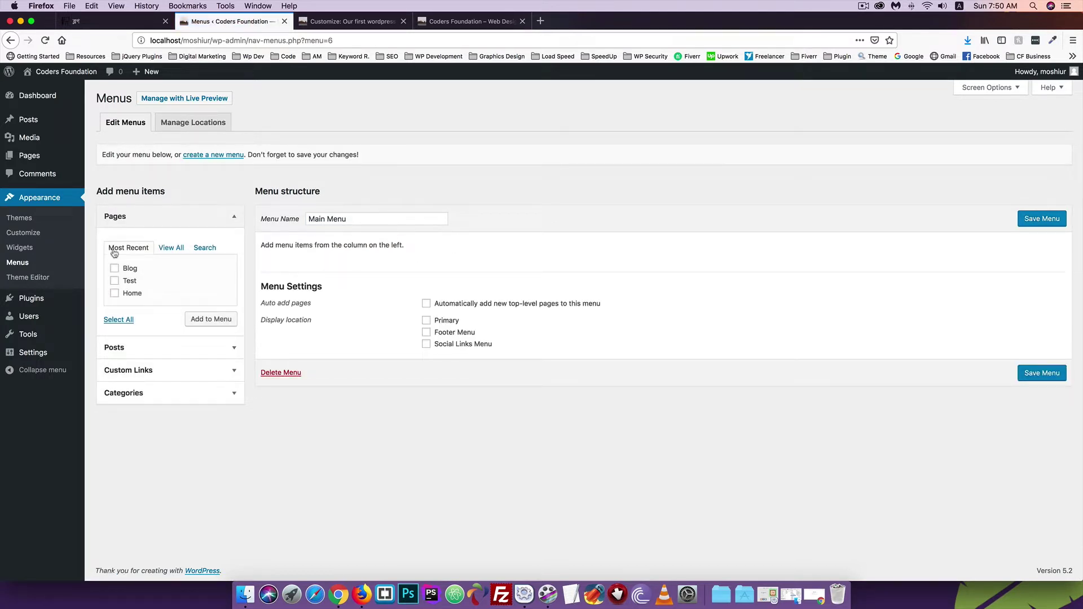
Step: Add the Home and Blog pages to Main Menu from the full page list and save the menu
click(124, 217)
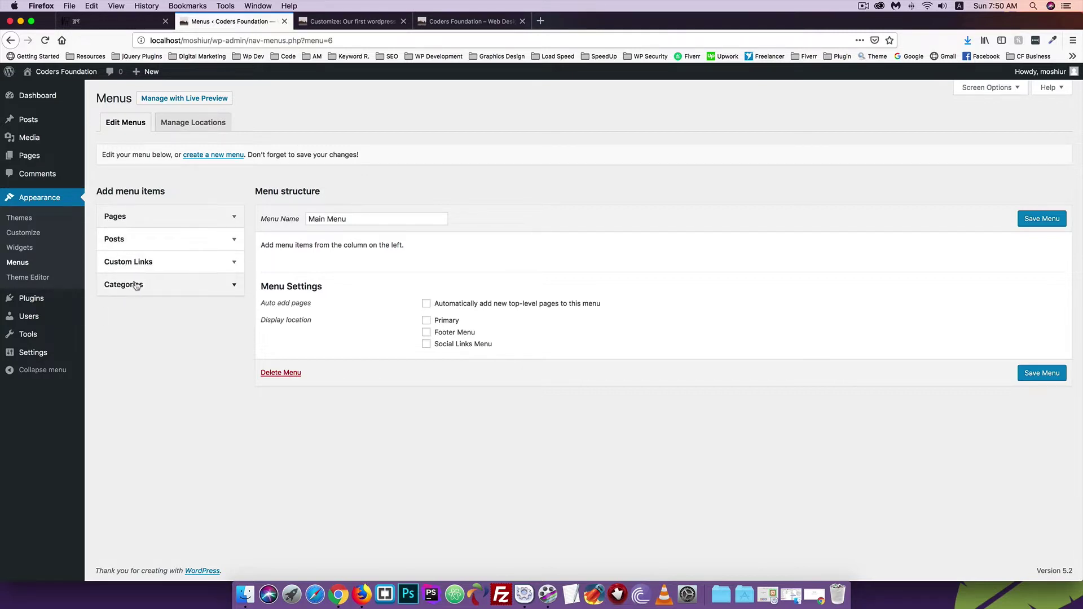
click(119, 221)
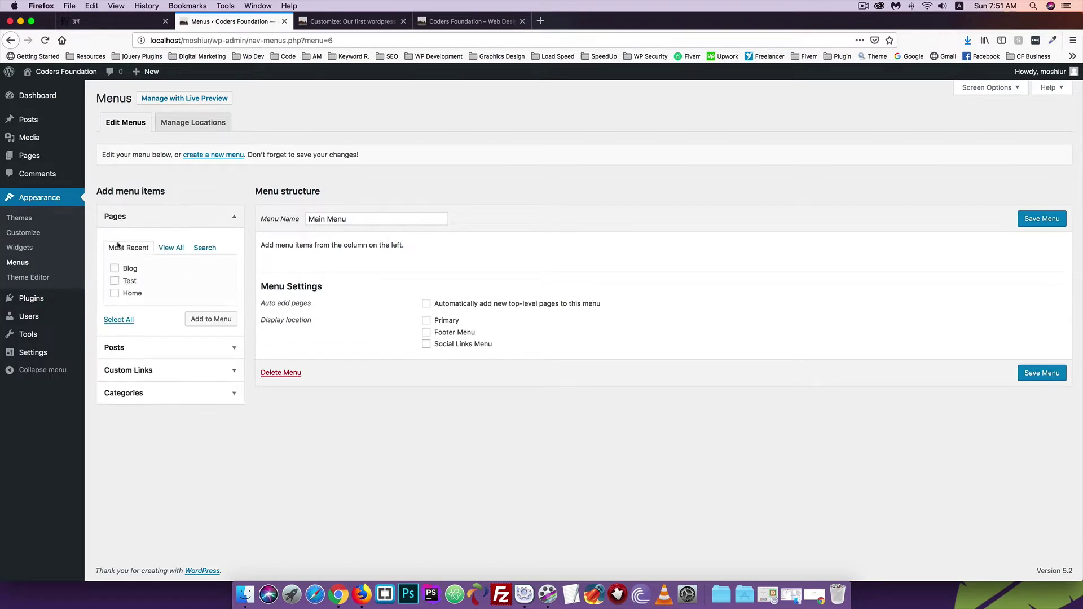
click(166, 248)
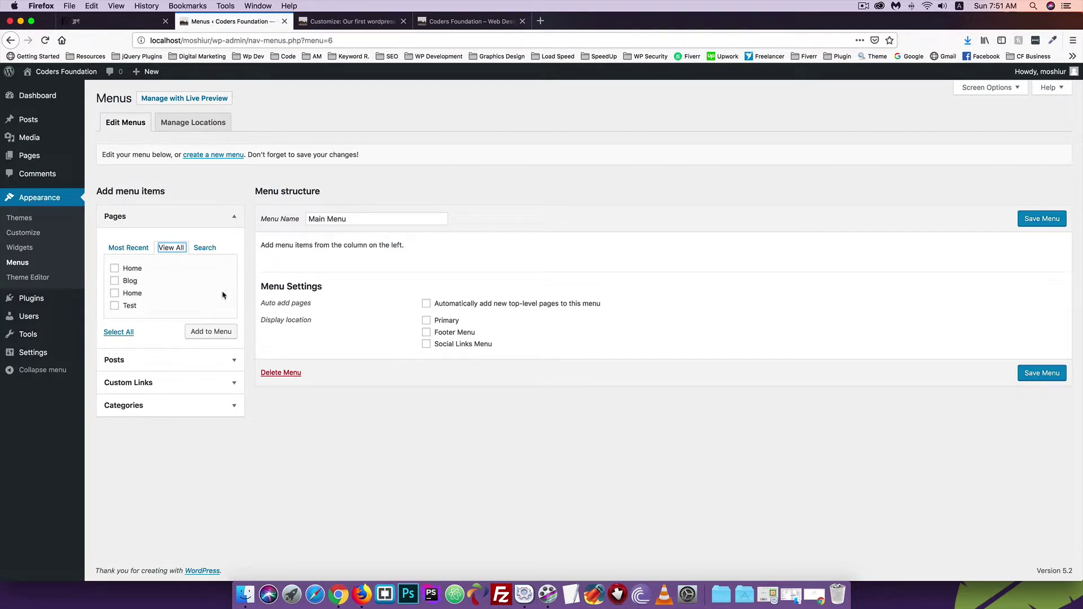
click(115, 268)
click(209, 328)
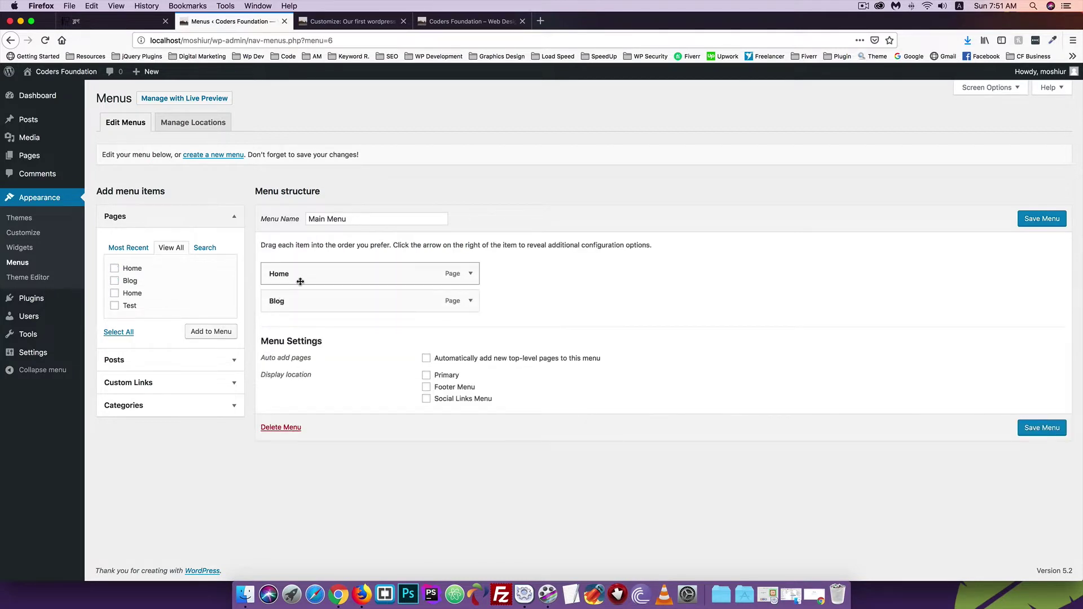
click(1048, 222)
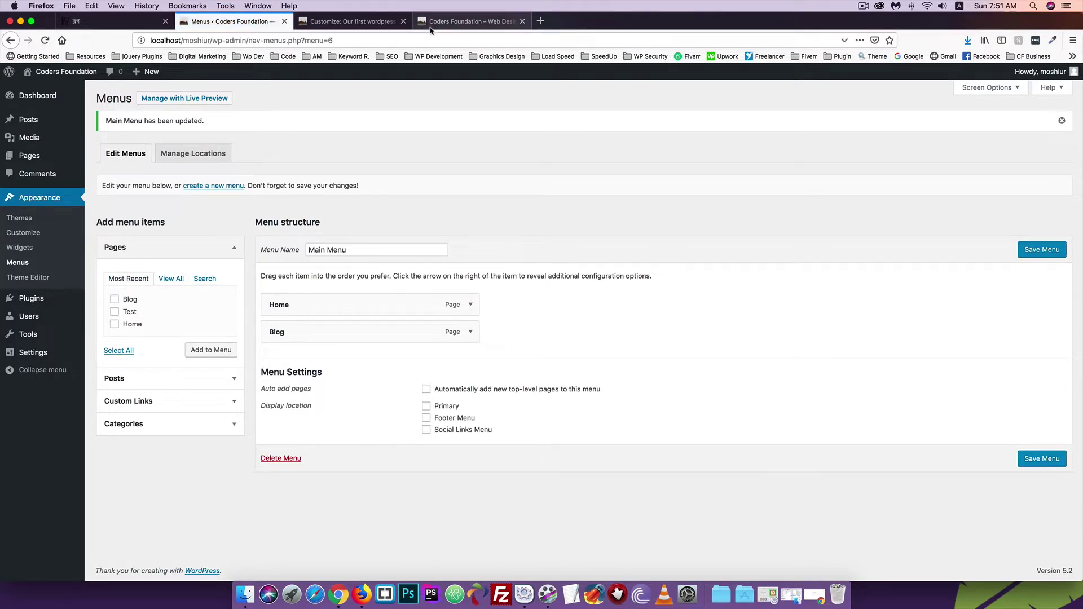
Step: Reload the site's front page and check it for the new menu
click(468, 21)
click(253, 40)
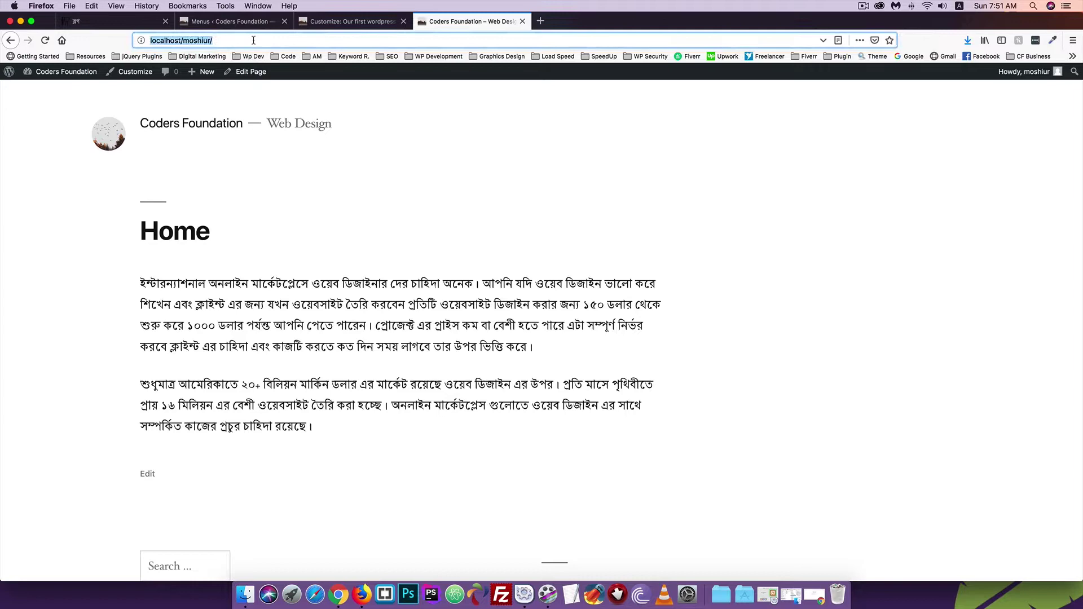
key(Return)
scroll(257, 344, down, 10)
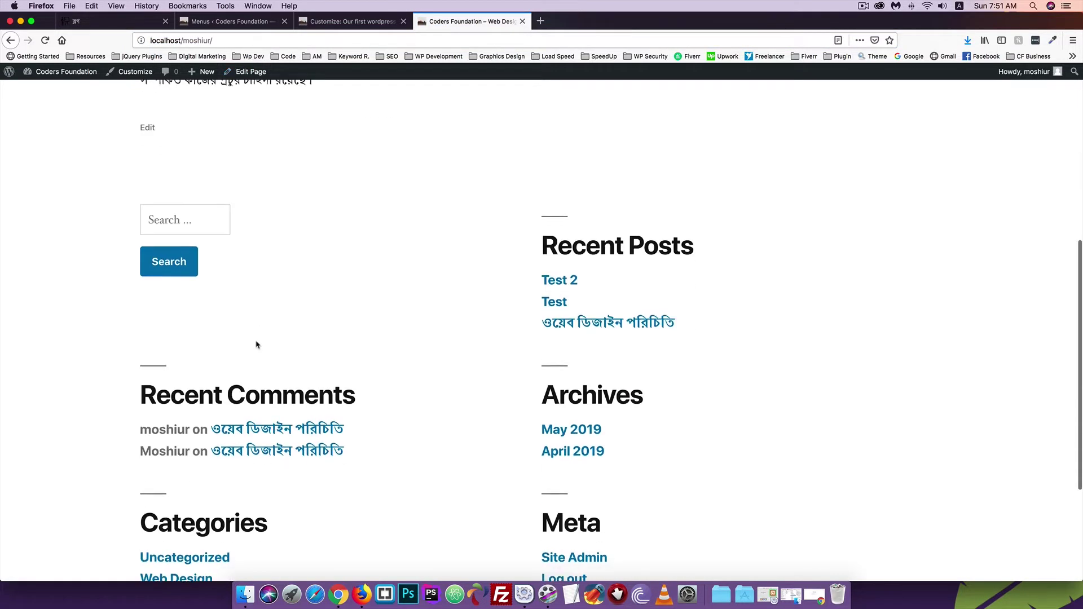
scroll(257, 344, up, 10)
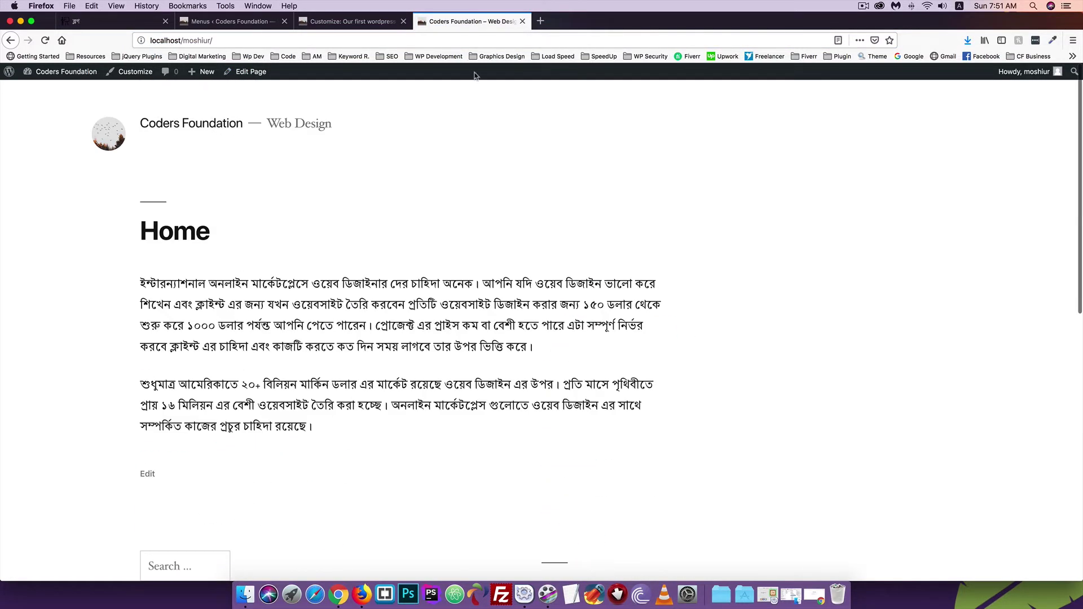
Step: Assign Main Menu to the Primary display location and save the menu
click(230, 22)
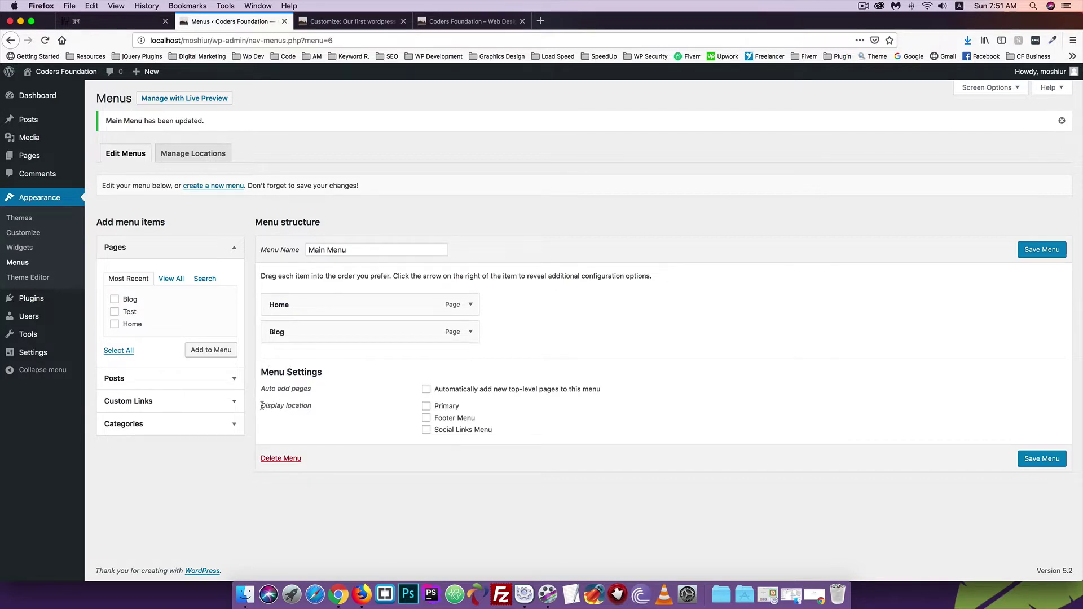
drag(261, 406, 301, 407)
click(391, 418)
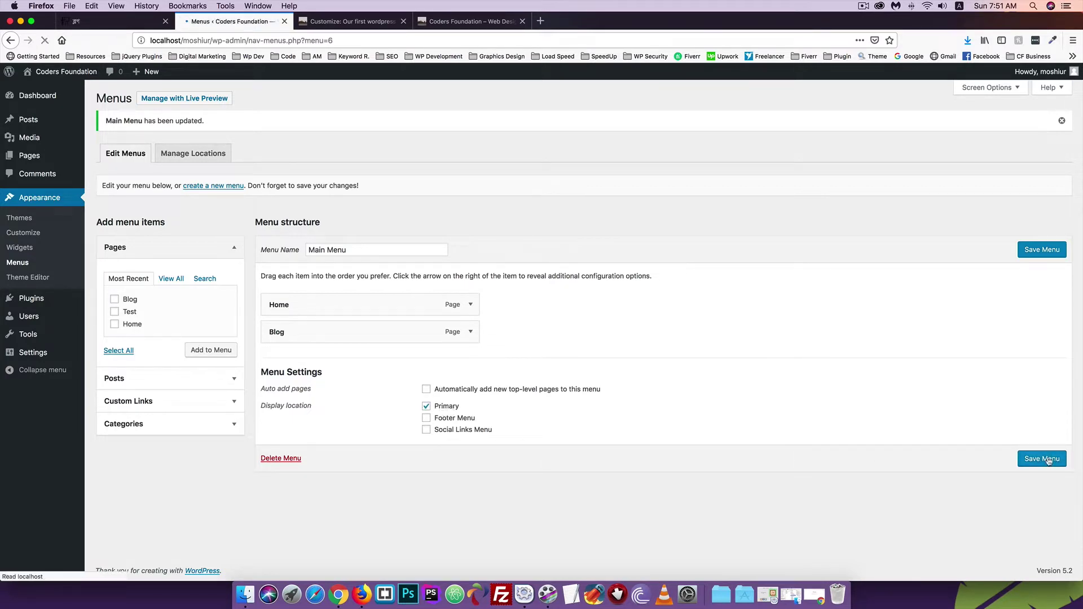
Step: Reload the site's front page and test the Blog and Home menu links
click(435, 23)
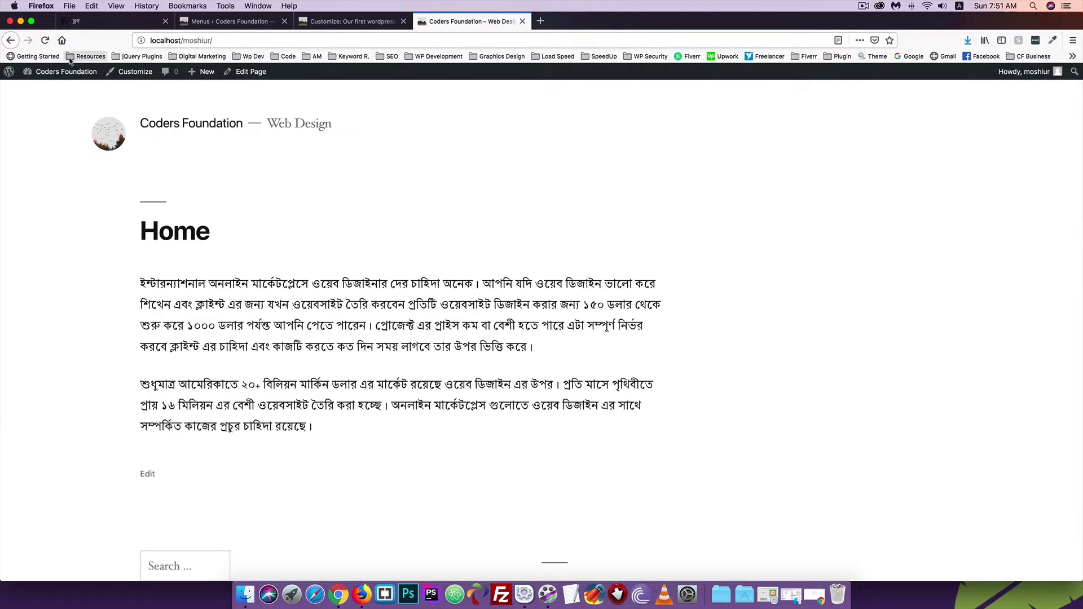
click(45, 41)
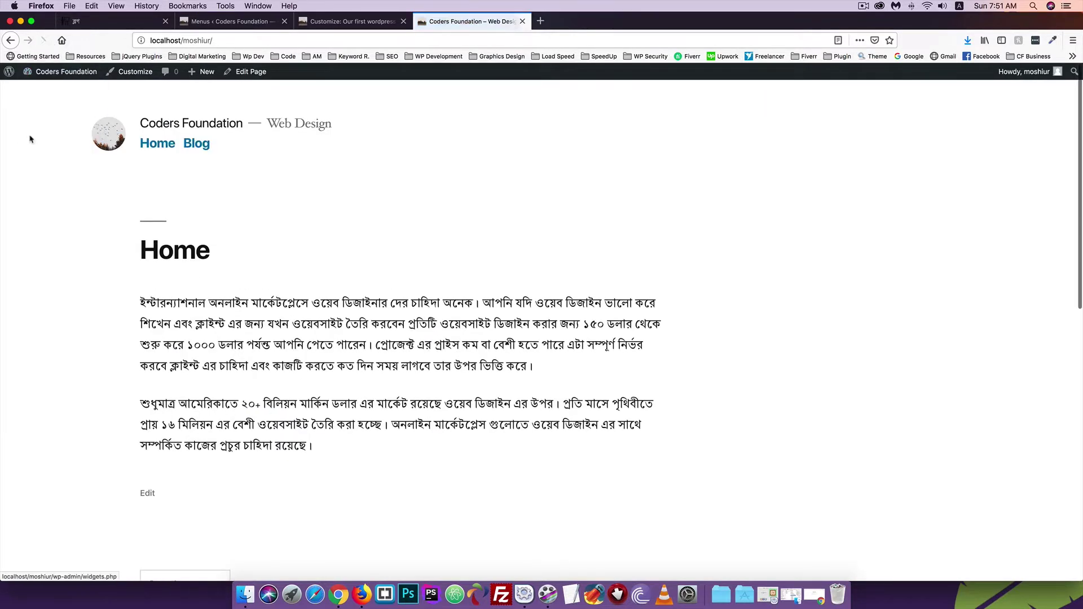
click(190, 145)
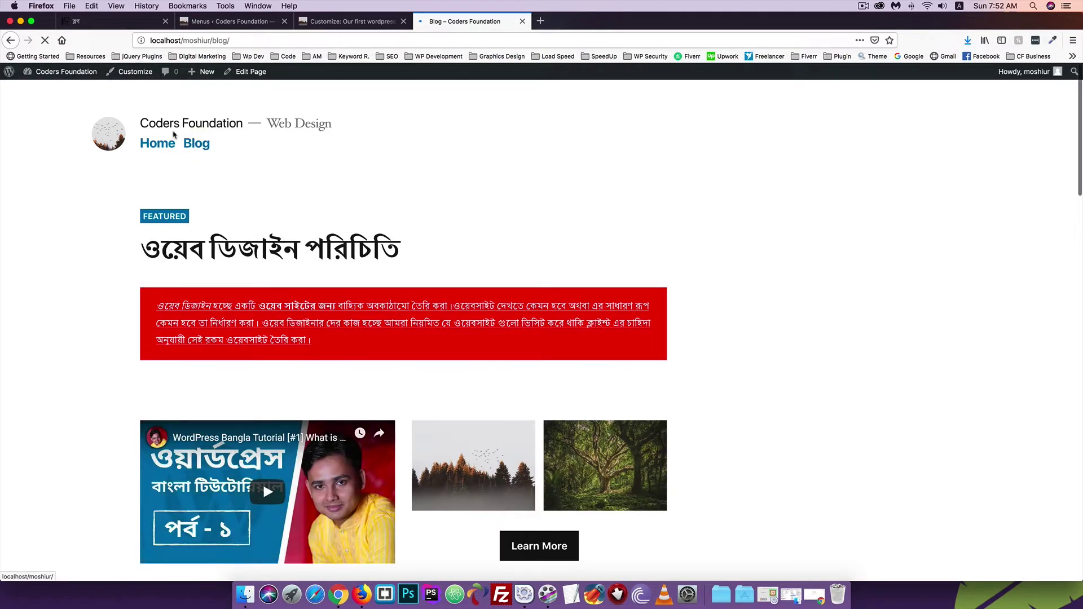
click(153, 147)
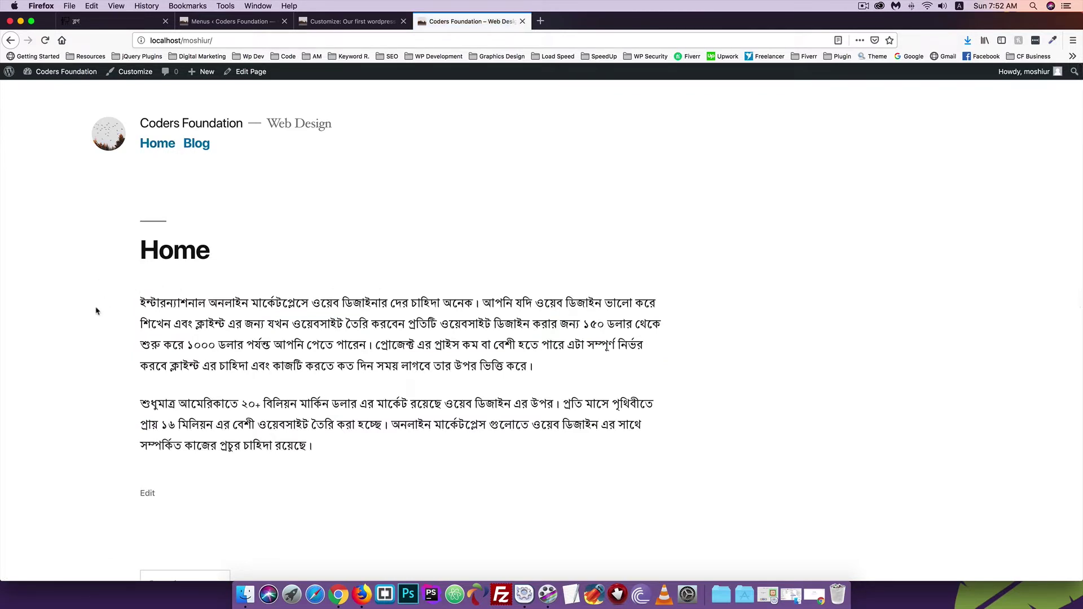
Step: Reload the site customizer and open Main Menu to view its items and location settings
click(352, 21)
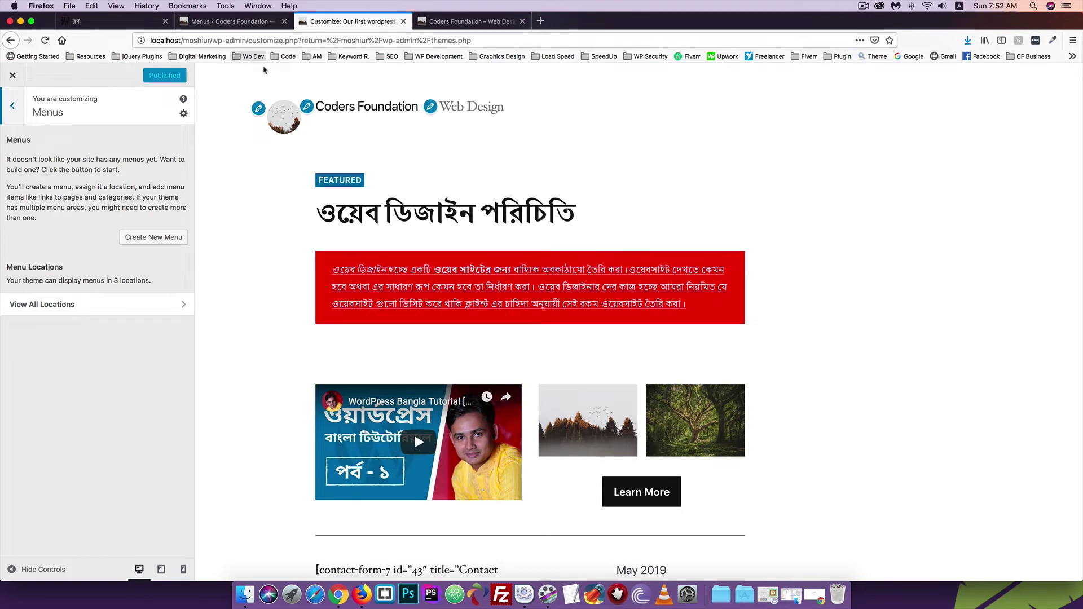
click(258, 40)
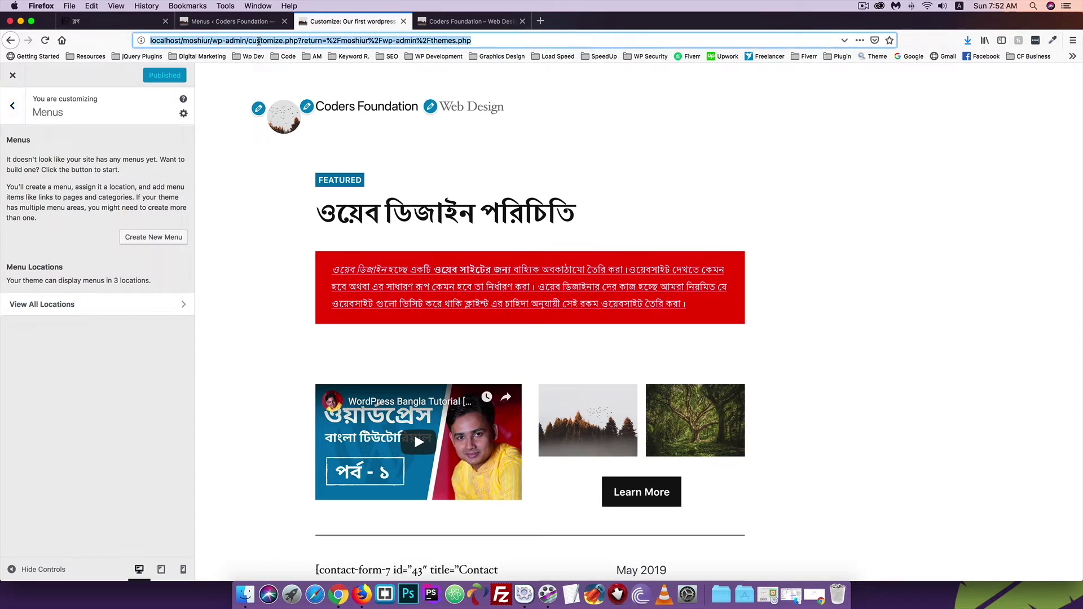
key(Return)
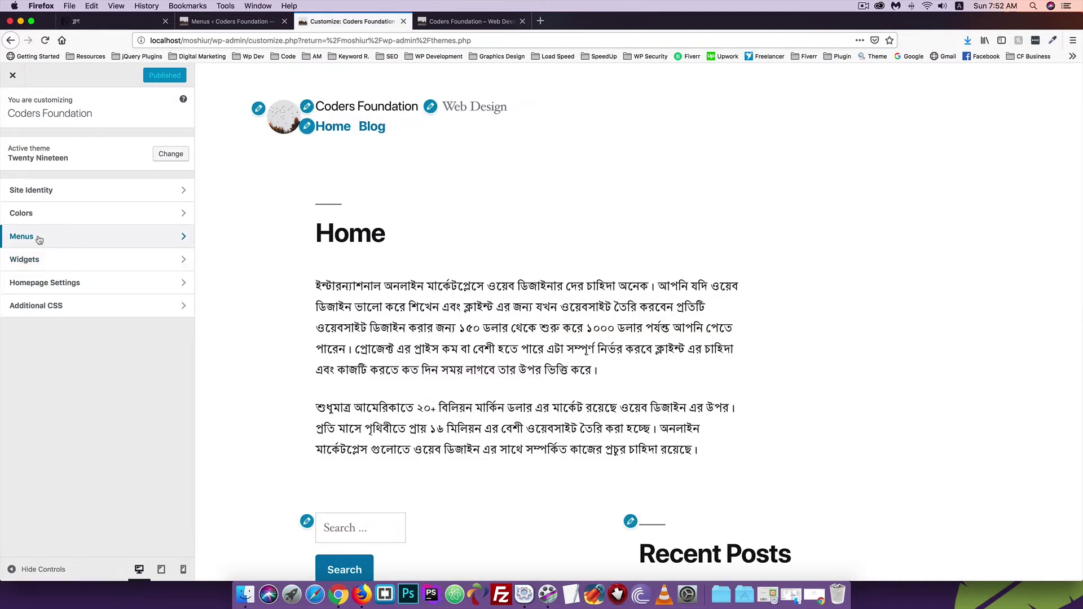
click(37, 237)
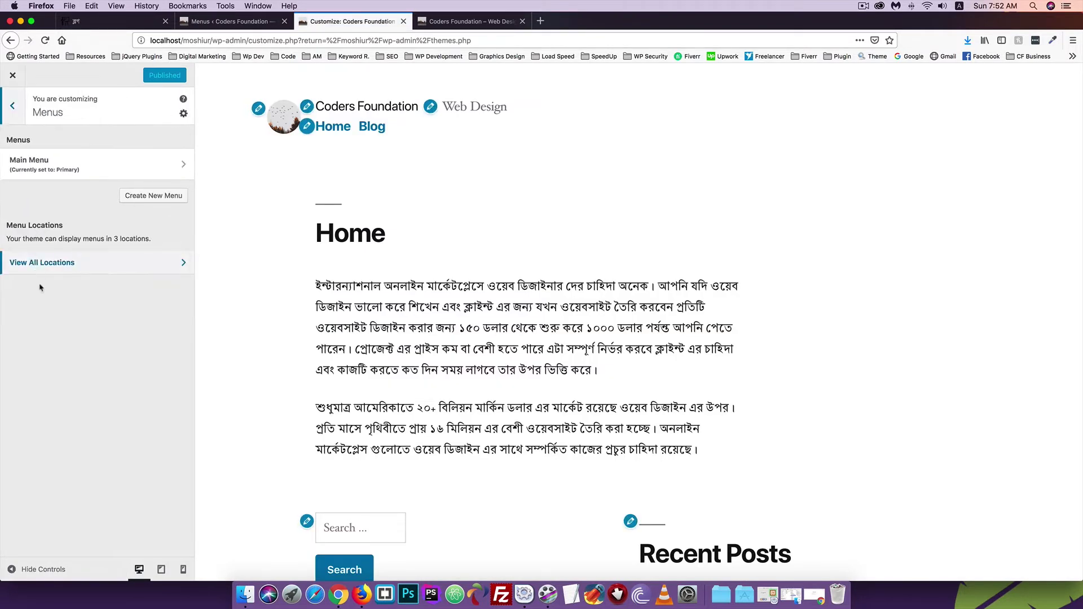
click(58, 164)
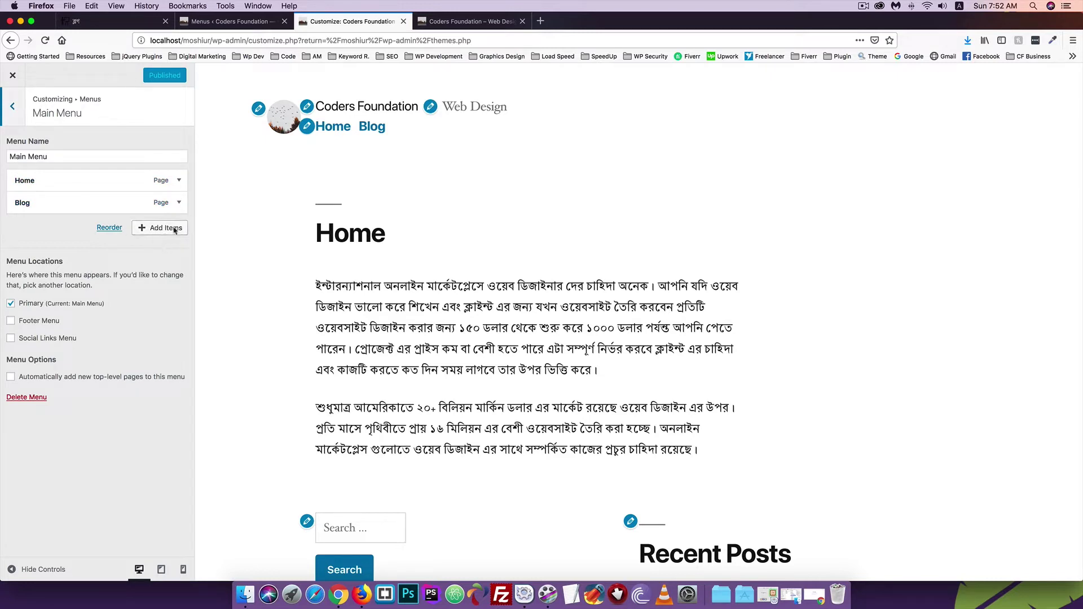
Step: Reorder Main Menu in the admin's menu editor to Blog, Test, Home and save the menu
click(213, 21)
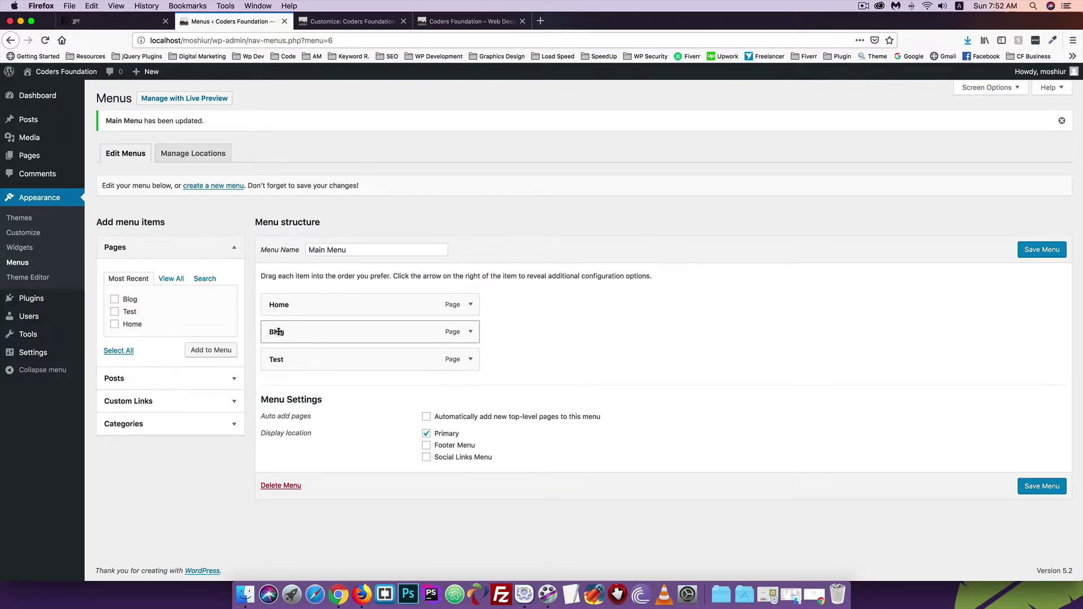
drag(279, 331, 278, 299)
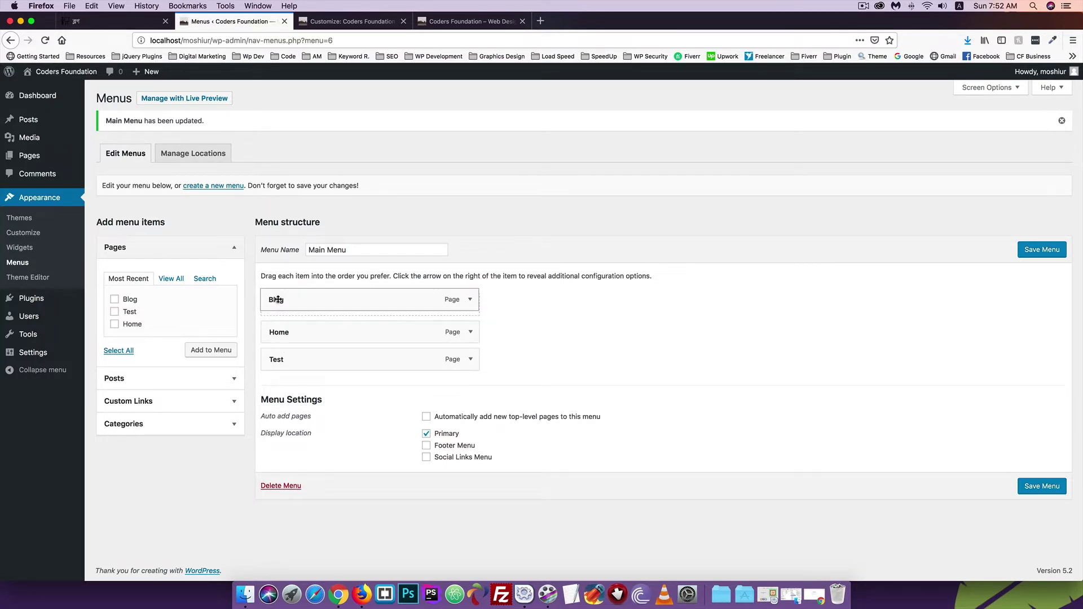
drag(274, 356, 277, 327)
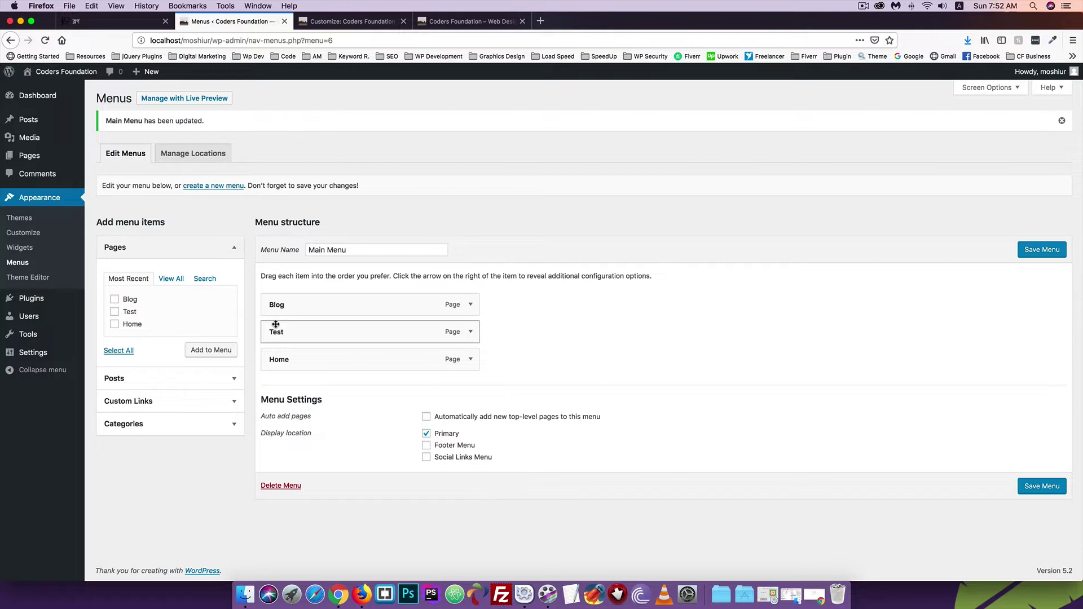
click(1039, 486)
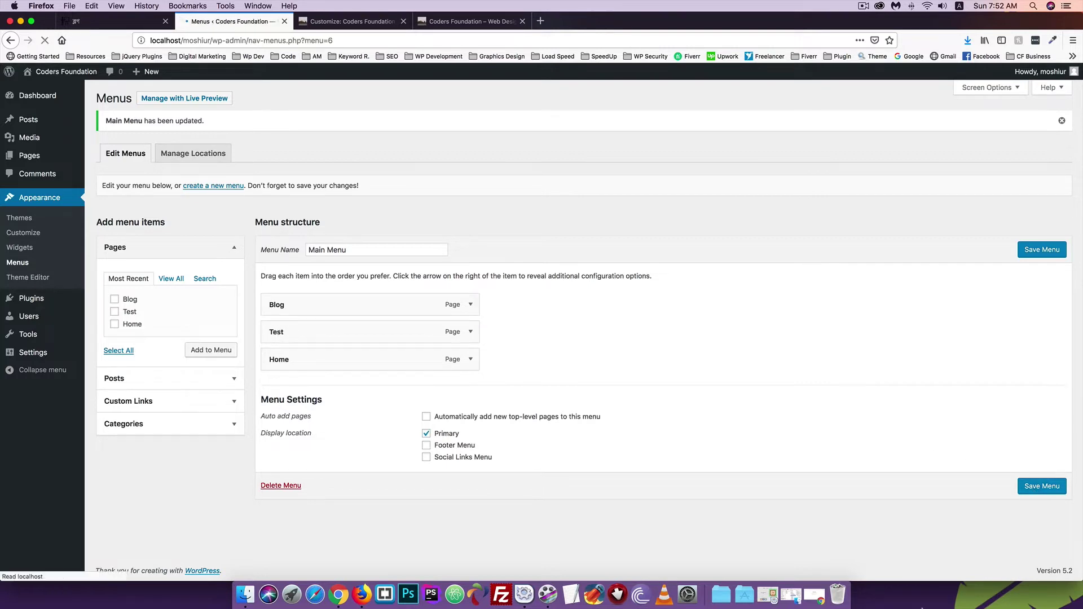
Step: Reload the site's front page and check the order of the menu links
click(499, 25)
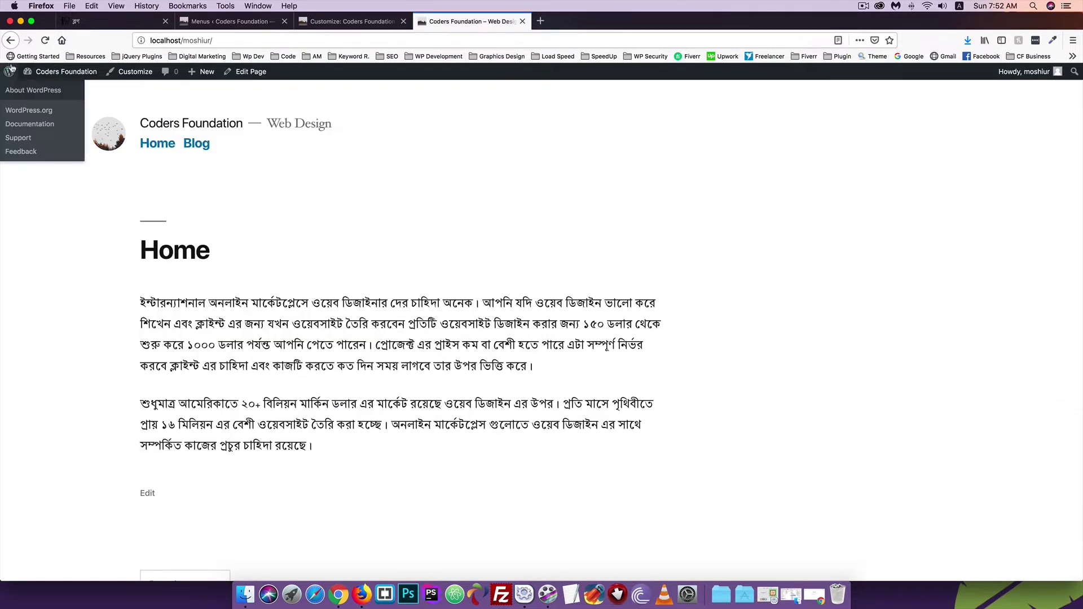
click(45, 42)
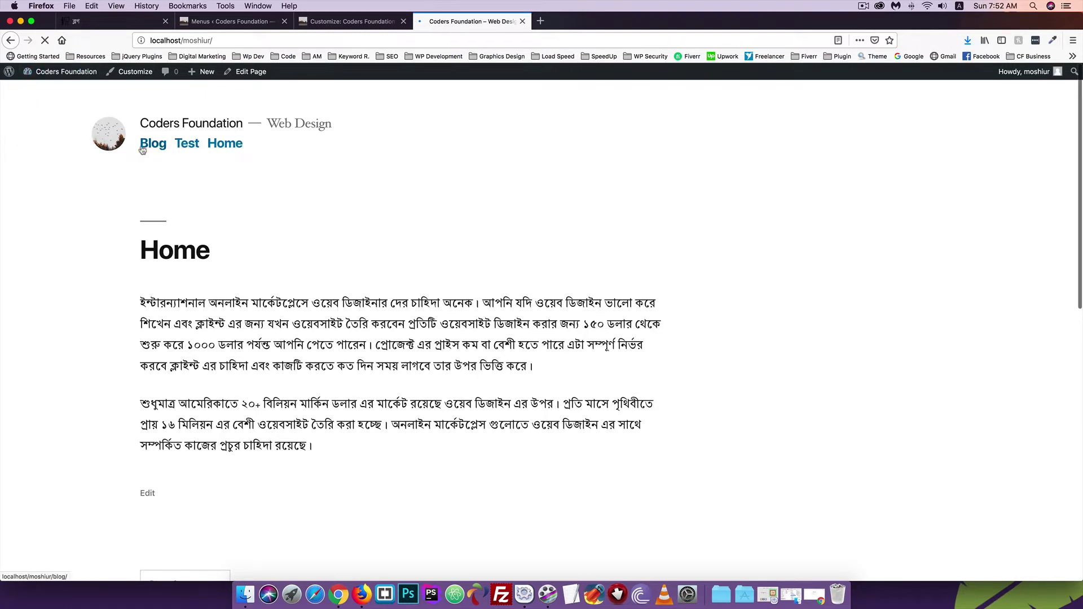
Step: Move the Home item back to first place in Main Menu, above Blog and Test
click(229, 21)
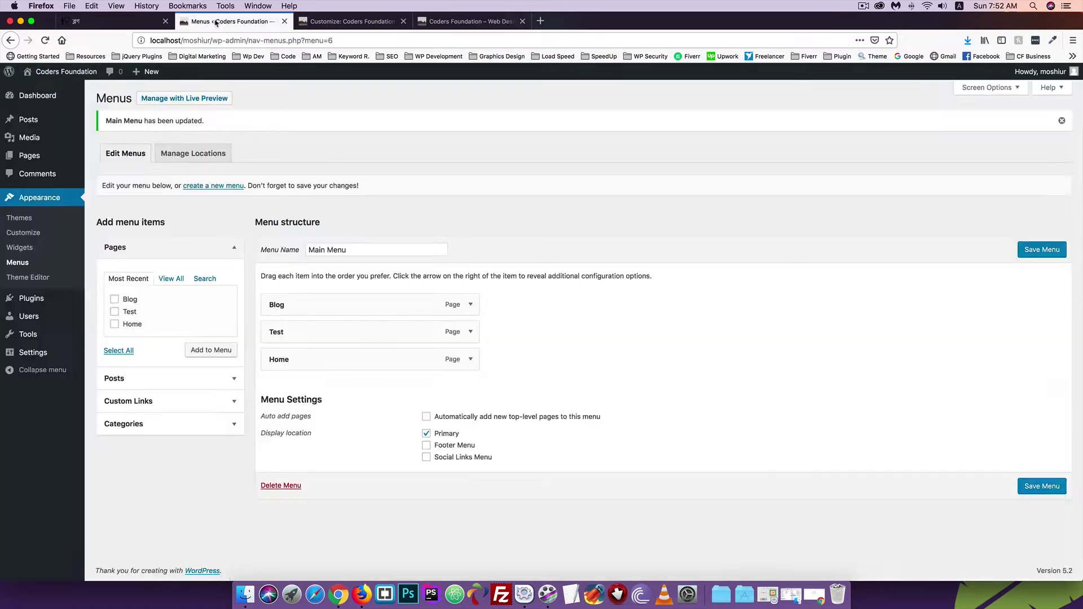
drag(292, 361, 287, 304)
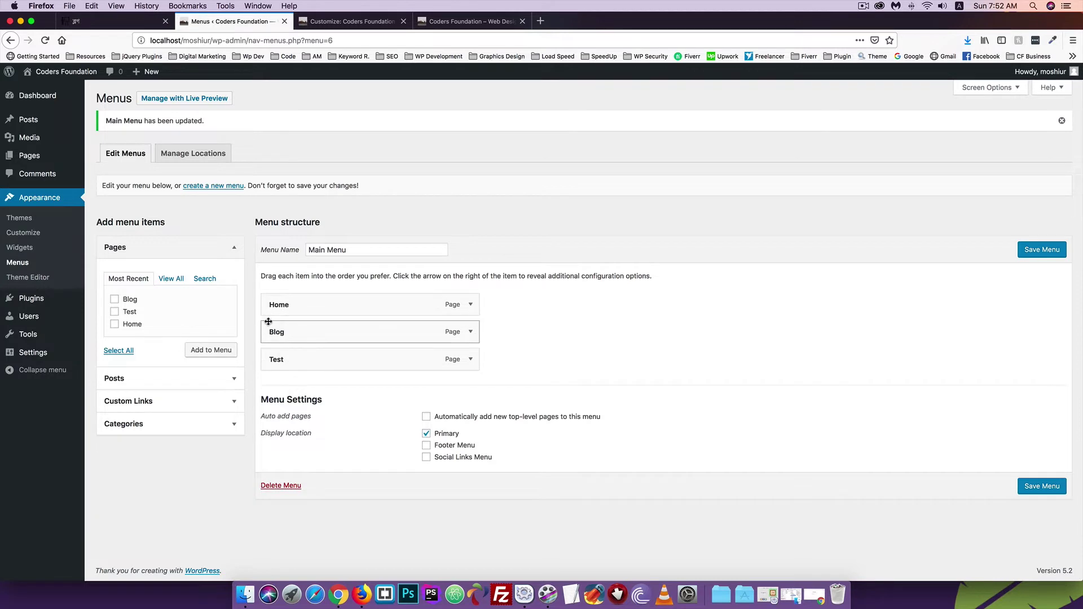
Step: View the submenu of the ফ্রি কোর্স item on the codersfoundation.com site as a dropdown example
click(95, 22)
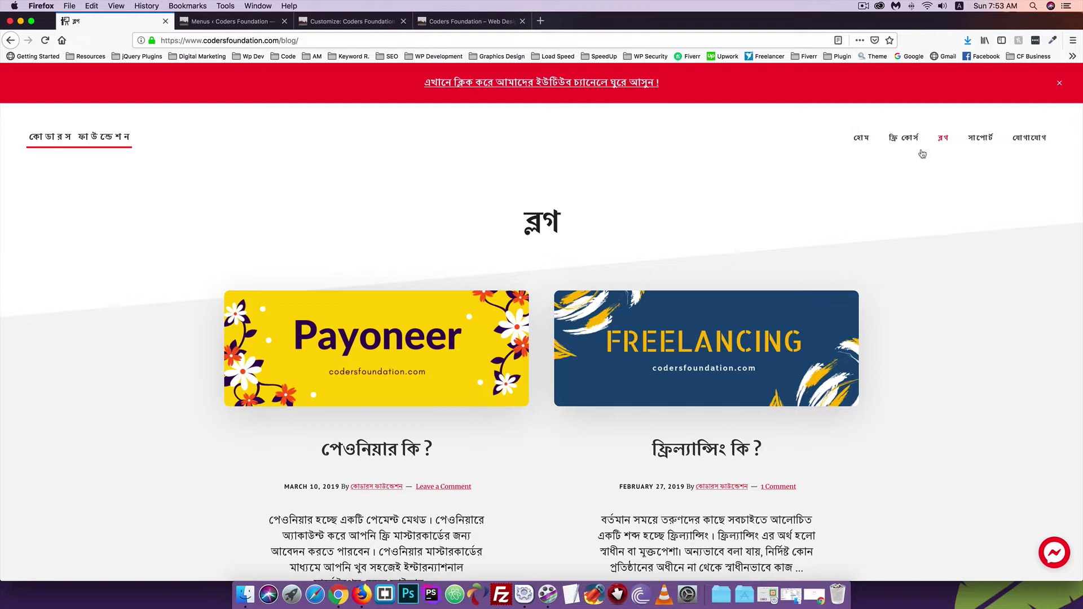
mouse_move(913, 148)
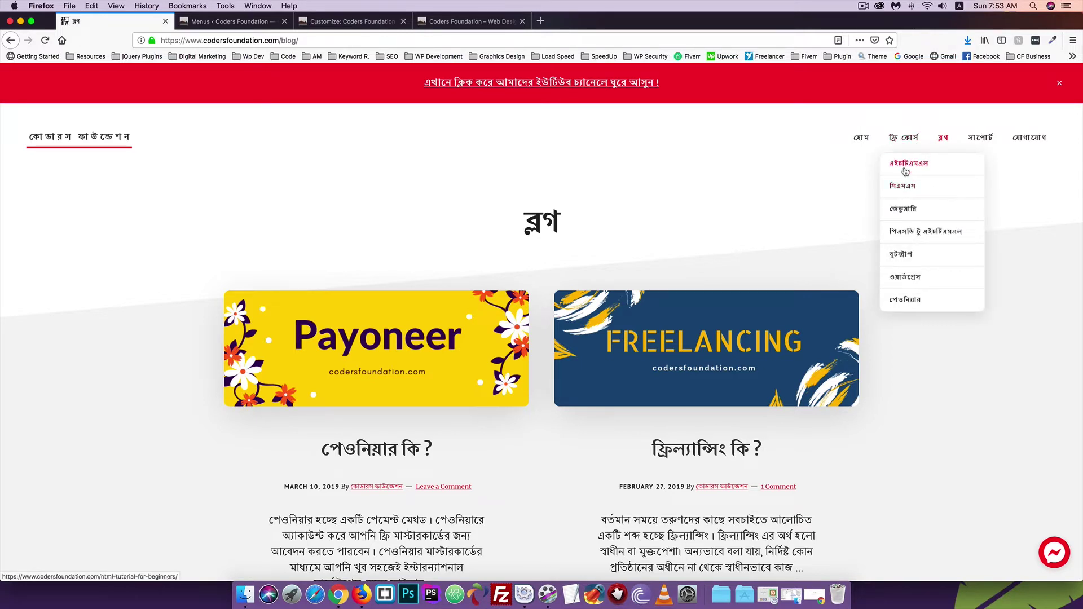
click(434, 23)
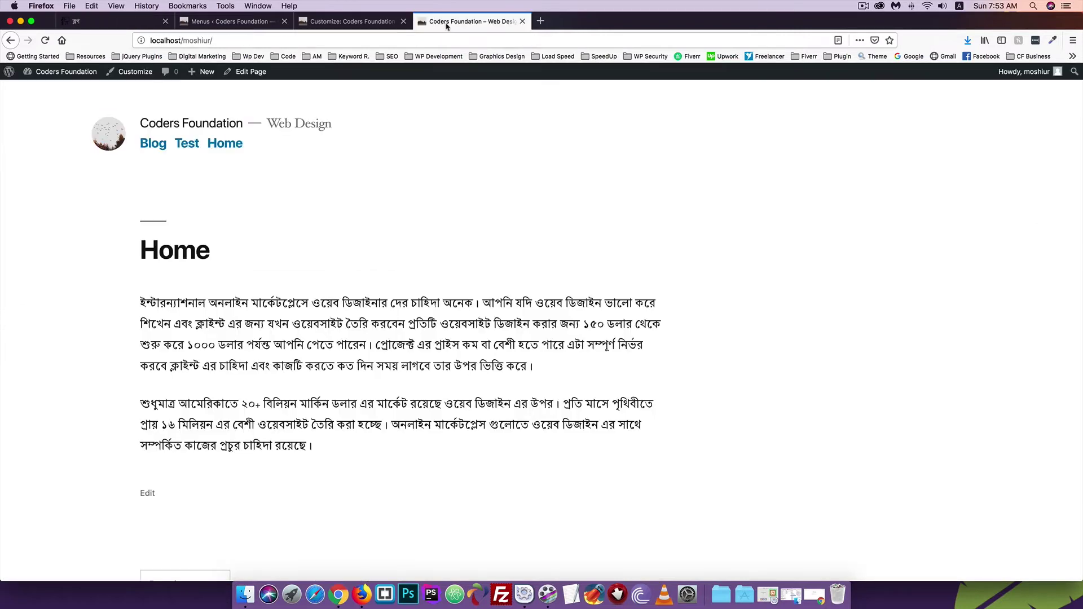
click(350, 21)
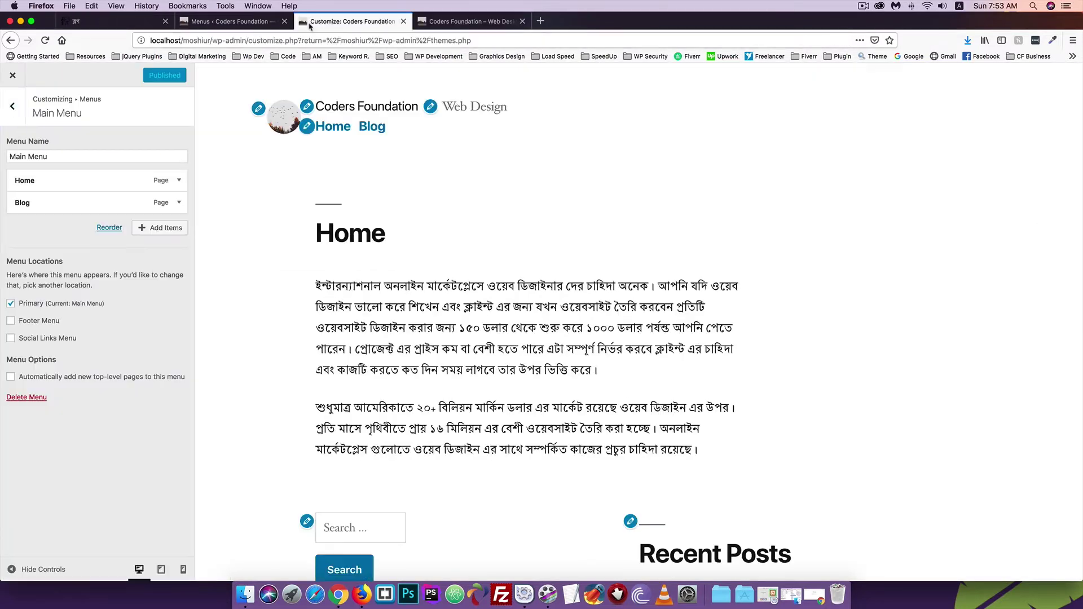
Step: Make Test a sub item of Blog in the Main Menu structure and save the menu
click(249, 26)
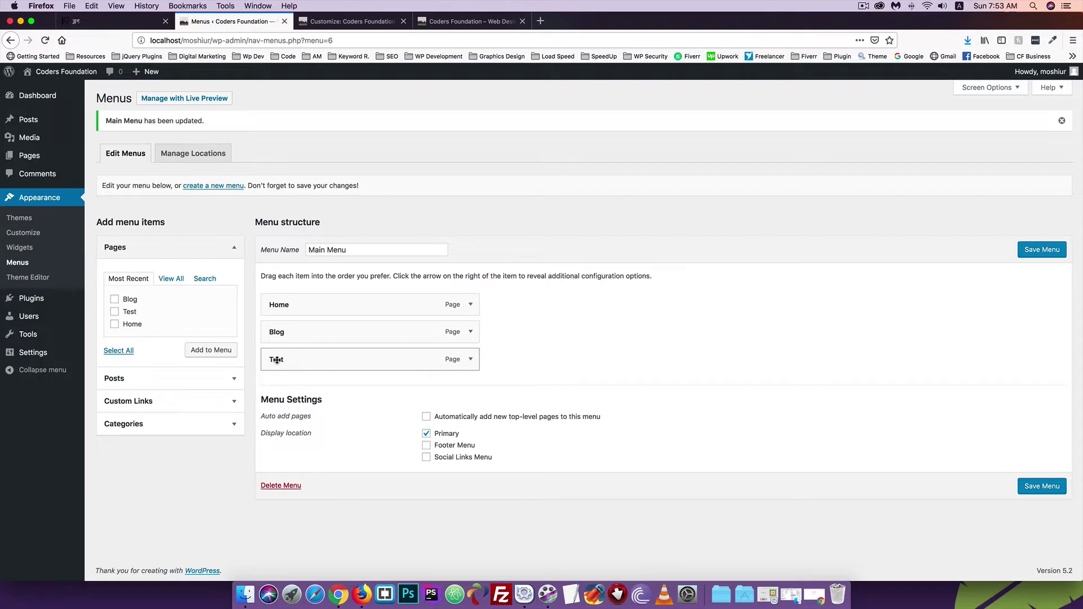
drag(274, 359, 293, 359)
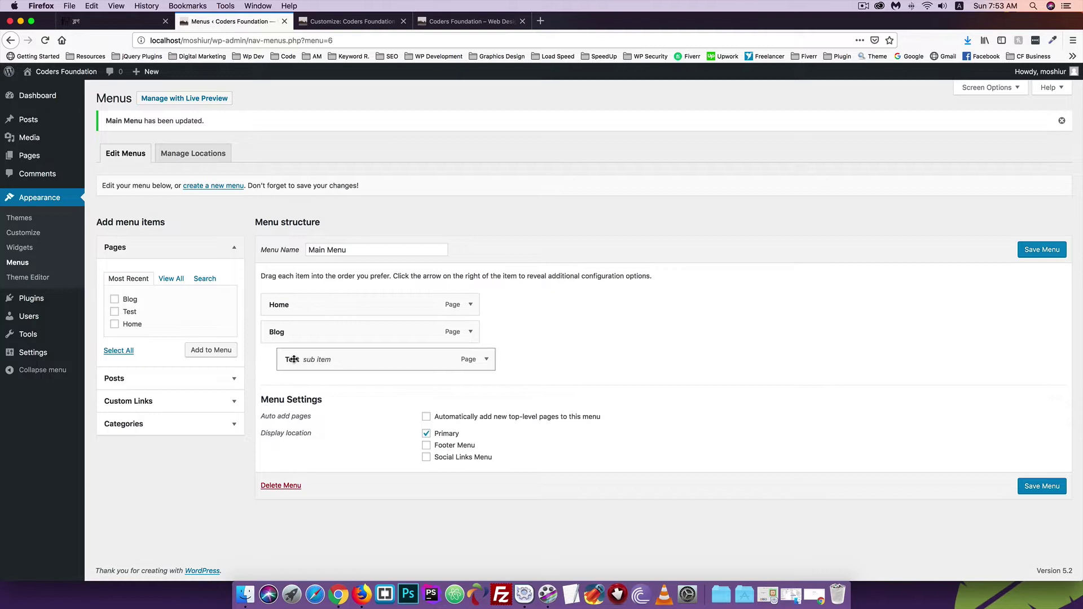
click(1040, 495)
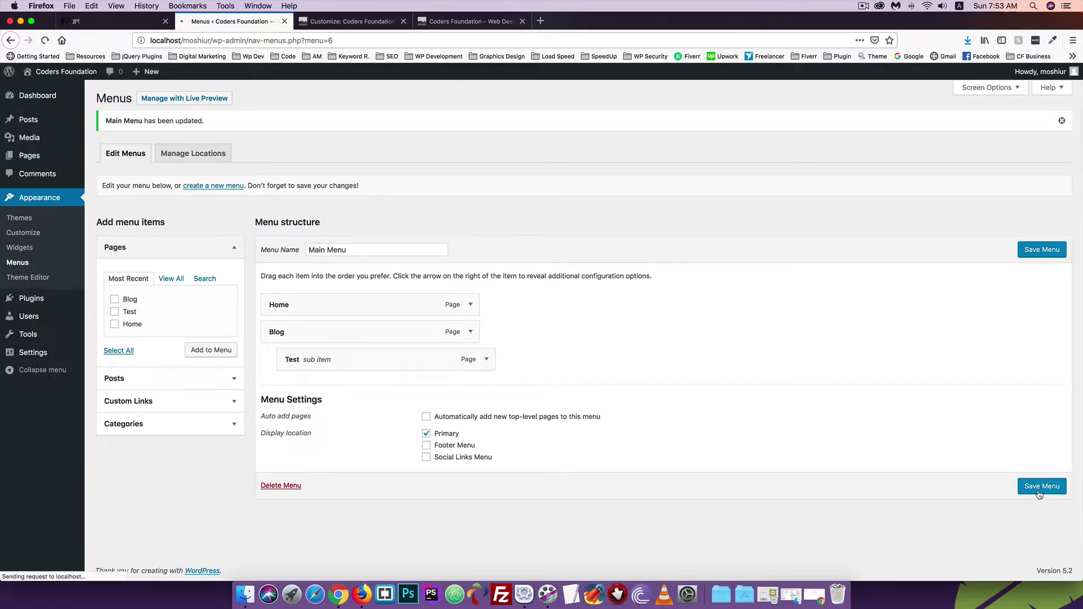
Step: Reload the site's front page and check the dropdown under Blog
click(464, 21)
click(41, 40)
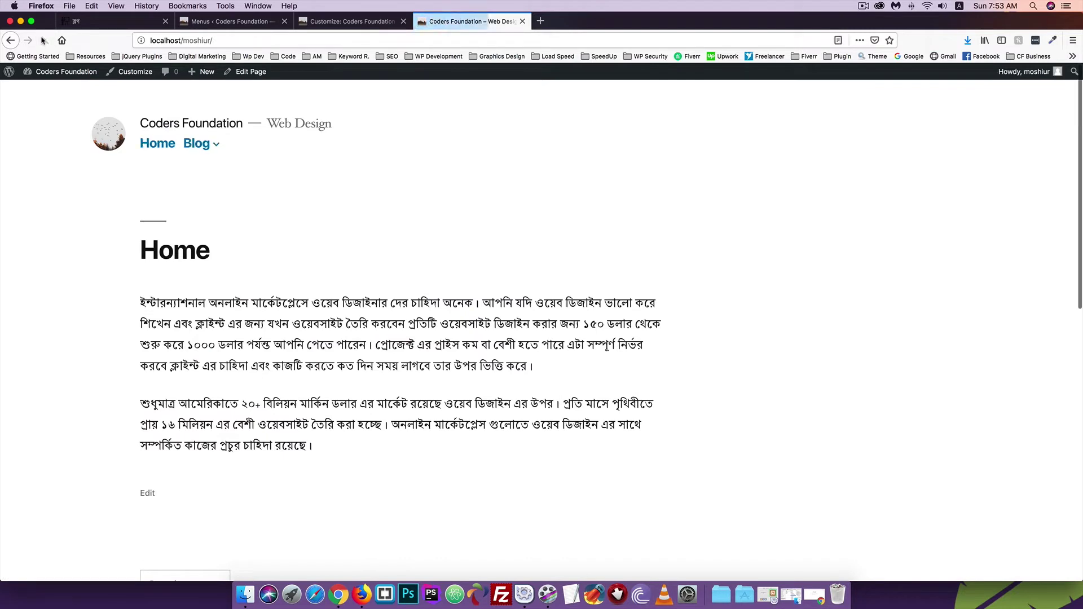
mouse_move(196, 148)
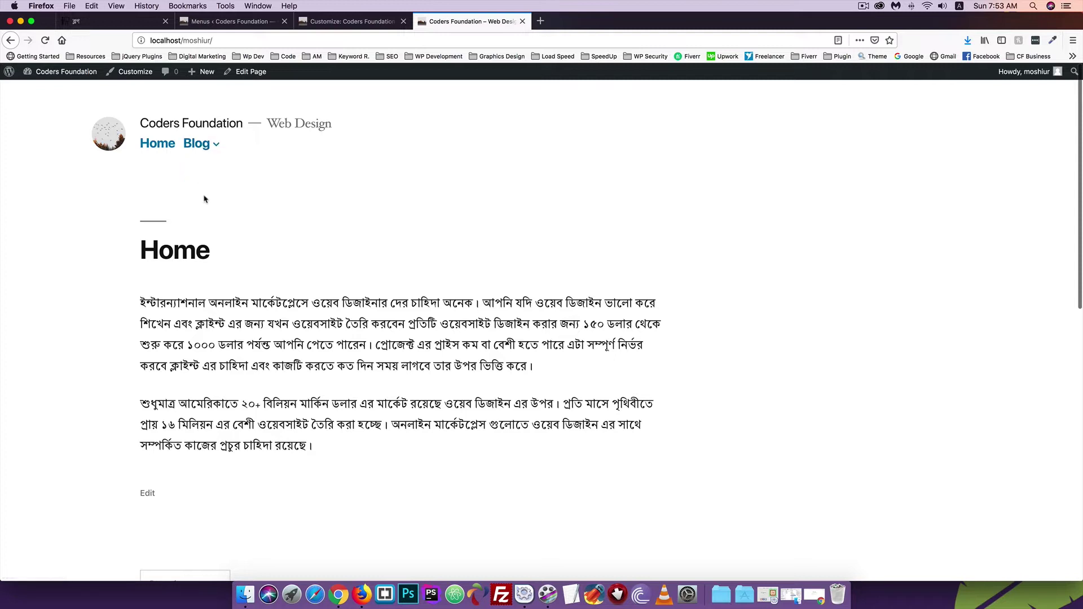
Step: Add the post ওয়েব ডিজাইন পরিচিতি to Main Menu as a top-level item and save the menu
click(228, 21)
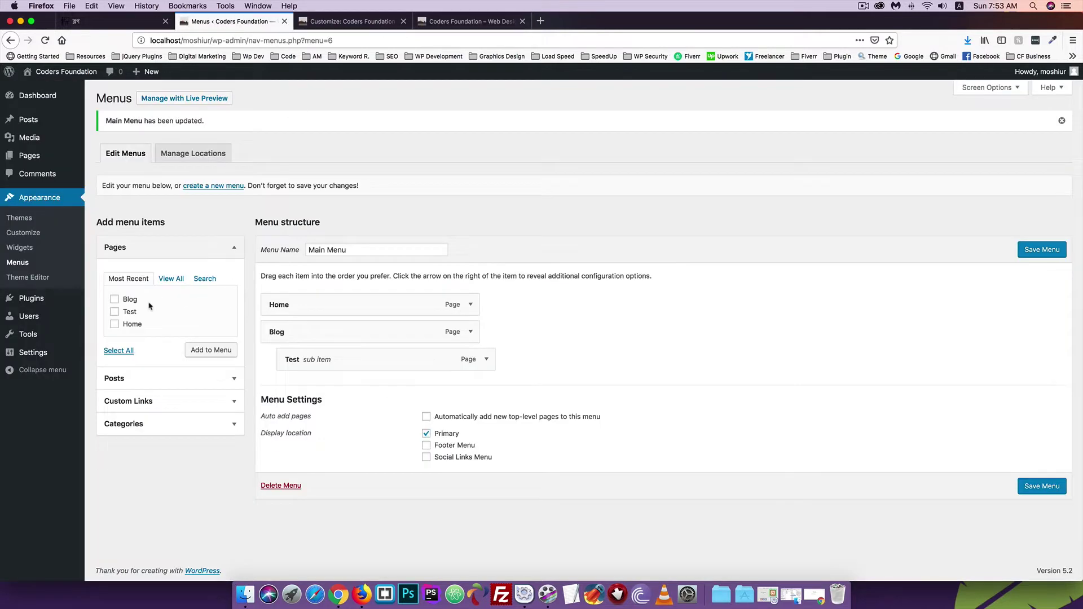
click(167, 278)
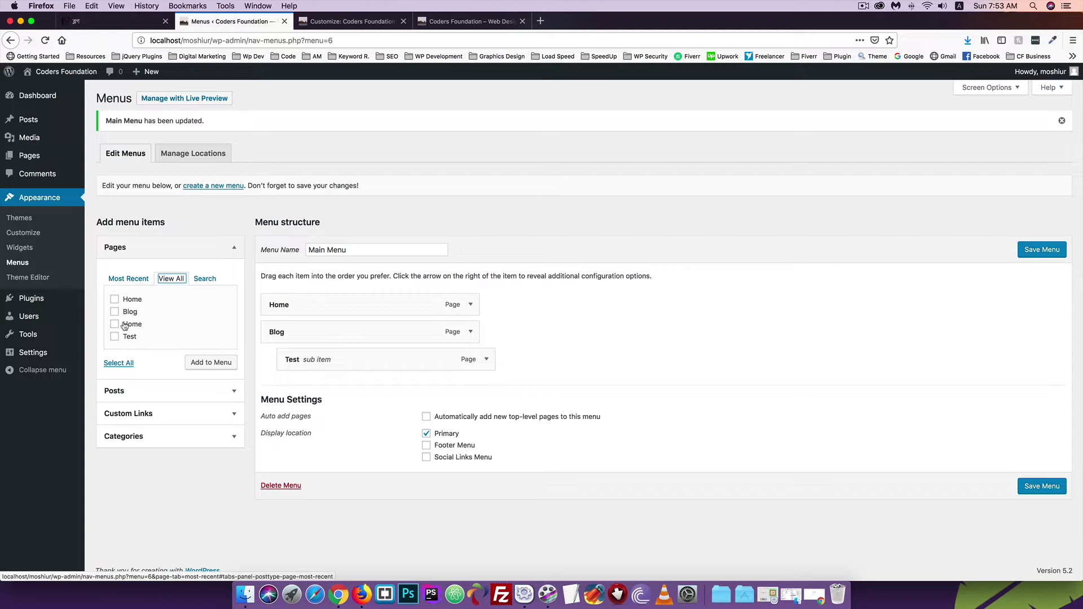
click(140, 250)
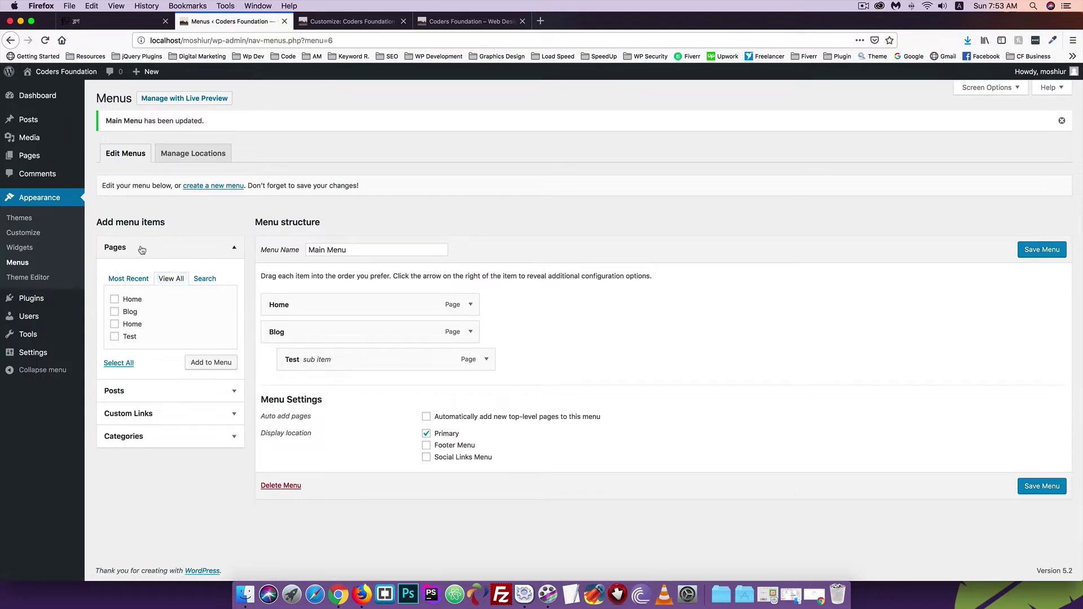
click(155, 273)
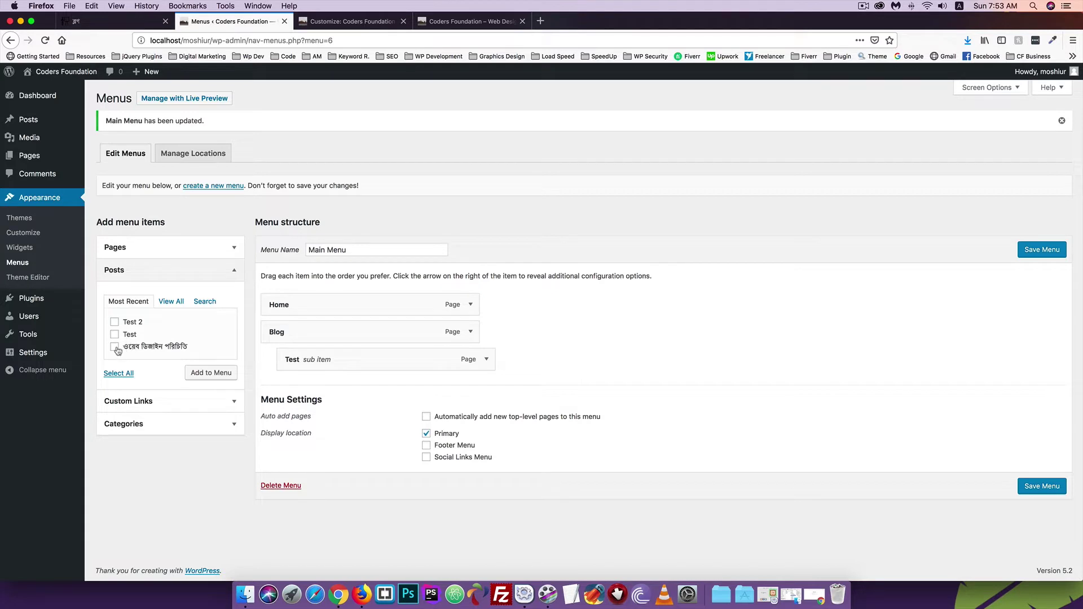
click(186, 374)
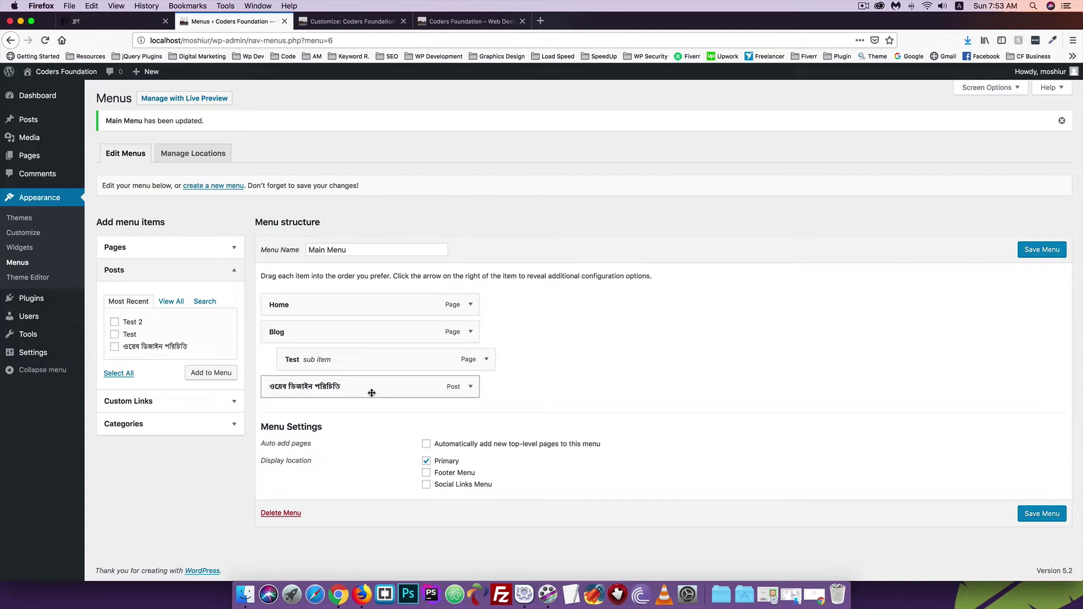
click(1035, 514)
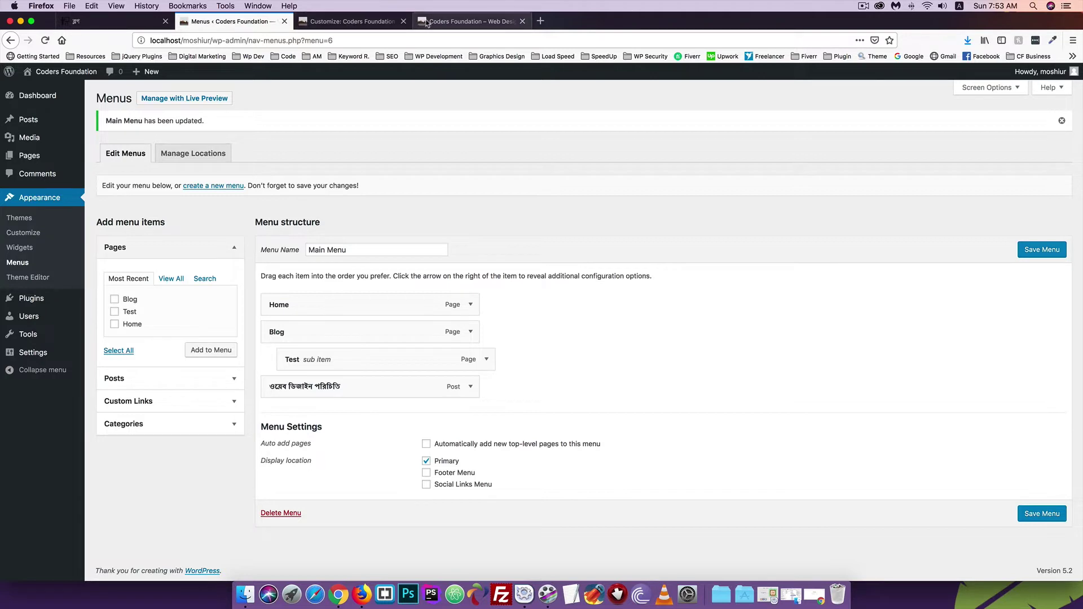
Step: Reload the front page, follow the ওয়েব ডিজাইন পরিচিতি menu link and look through the post
click(427, 24)
click(45, 40)
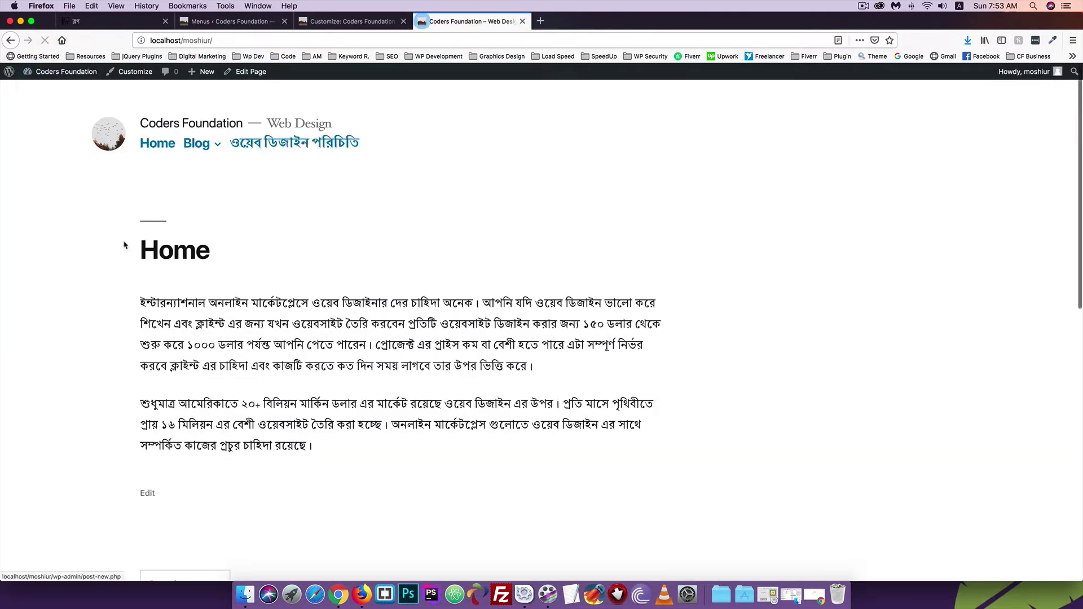
click(283, 145)
scroll(211, 270, down, 4)
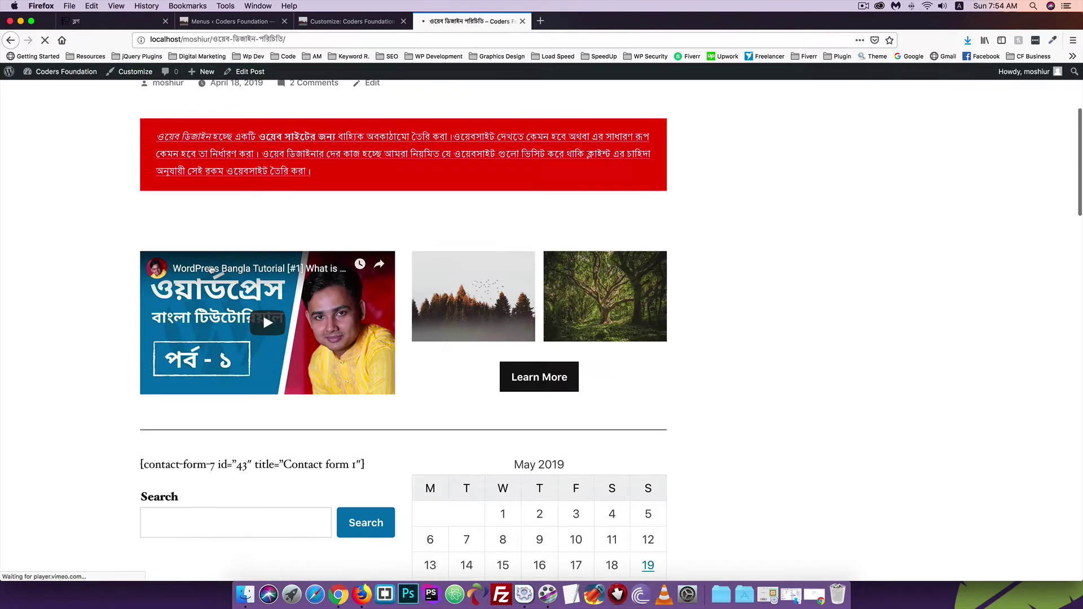
scroll(210, 270, down, 6)
scroll(211, 268, up, 10)
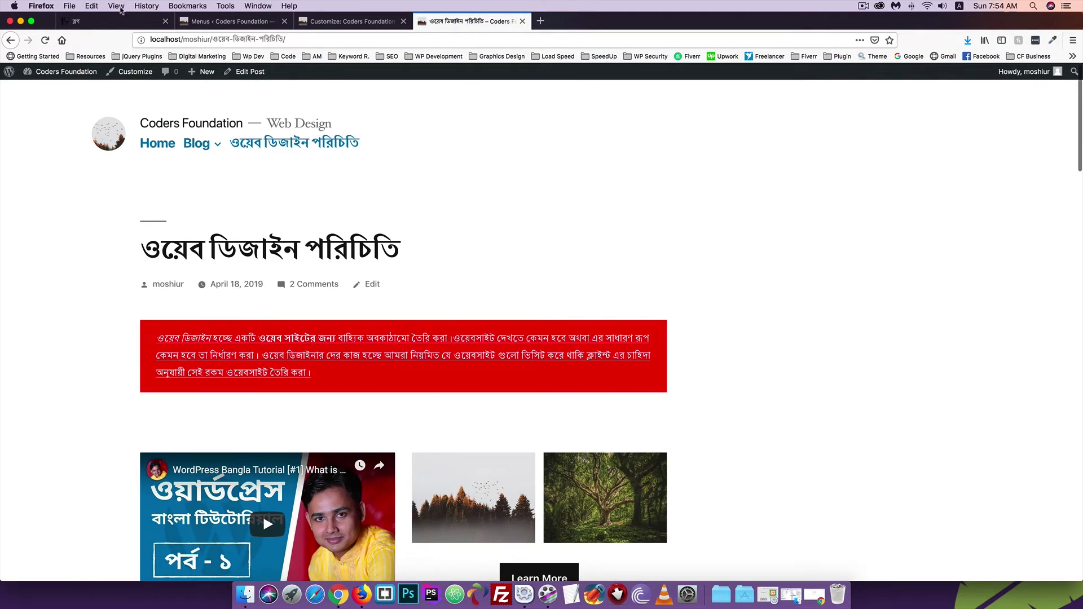
Step: Make the ওয়েব ডিজাইন পরিচিতি post a sub item of Blog, below Test, and save the menu
click(223, 22)
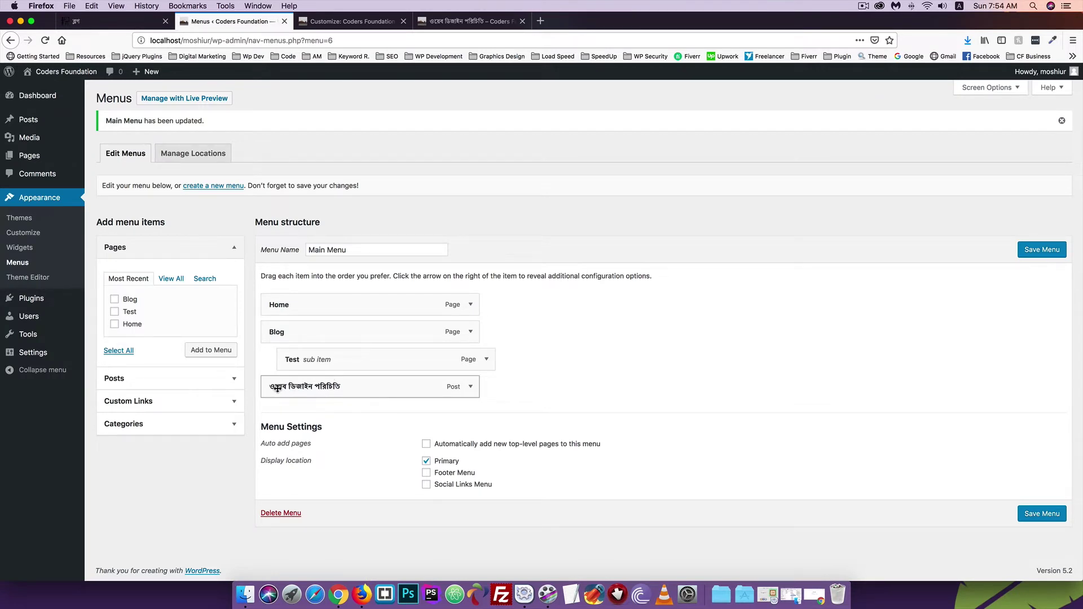
drag(278, 386, 296, 387)
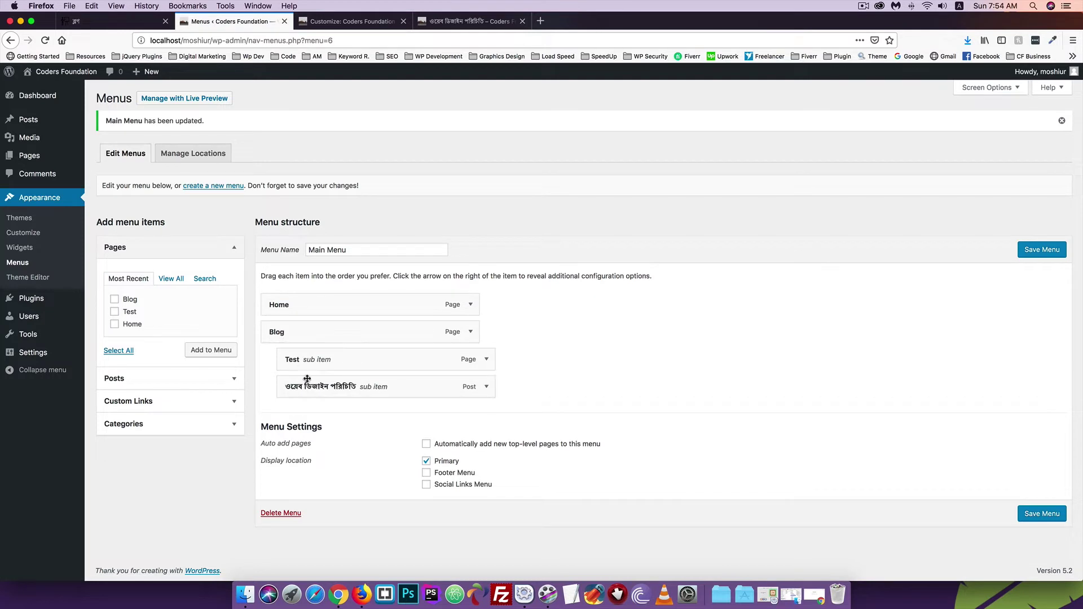
click(1041, 513)
Step: Reload the site, return to its front page and check both sub items under Blog
click(454, 22)
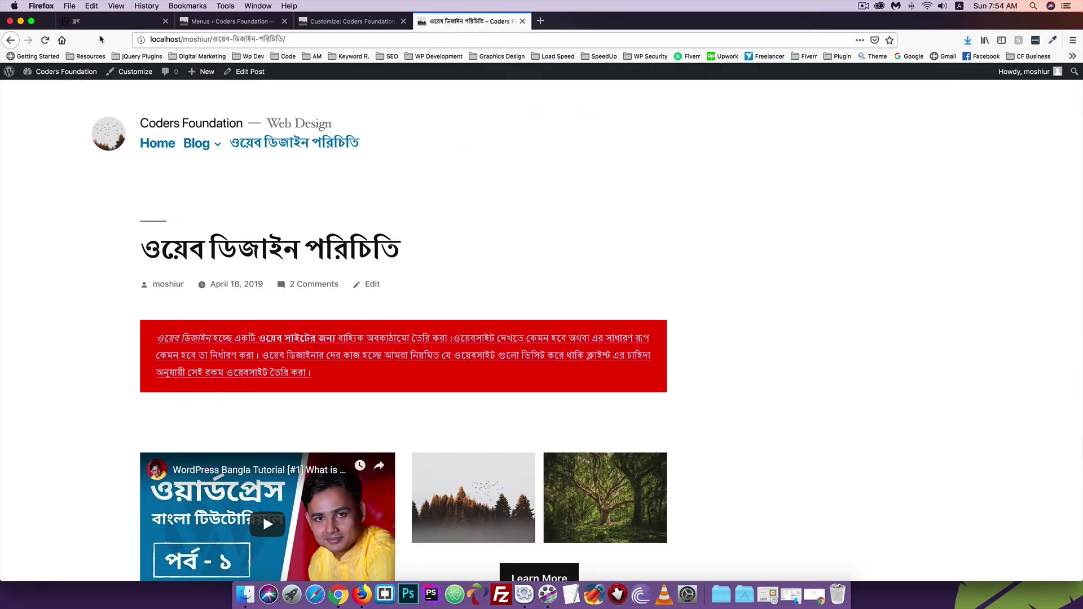
click(44, 40)
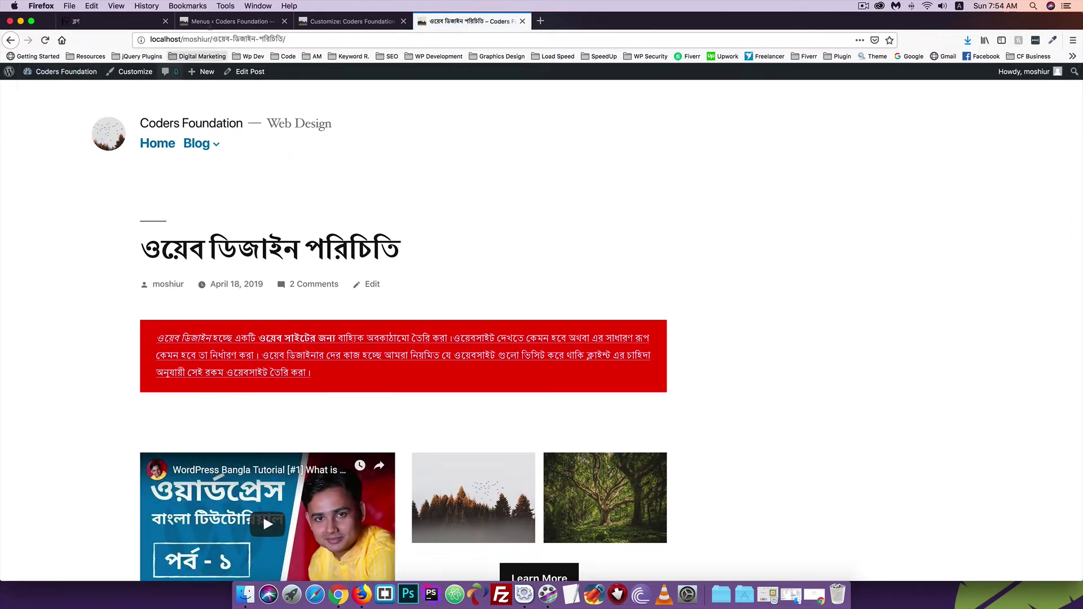
click(109, 133)
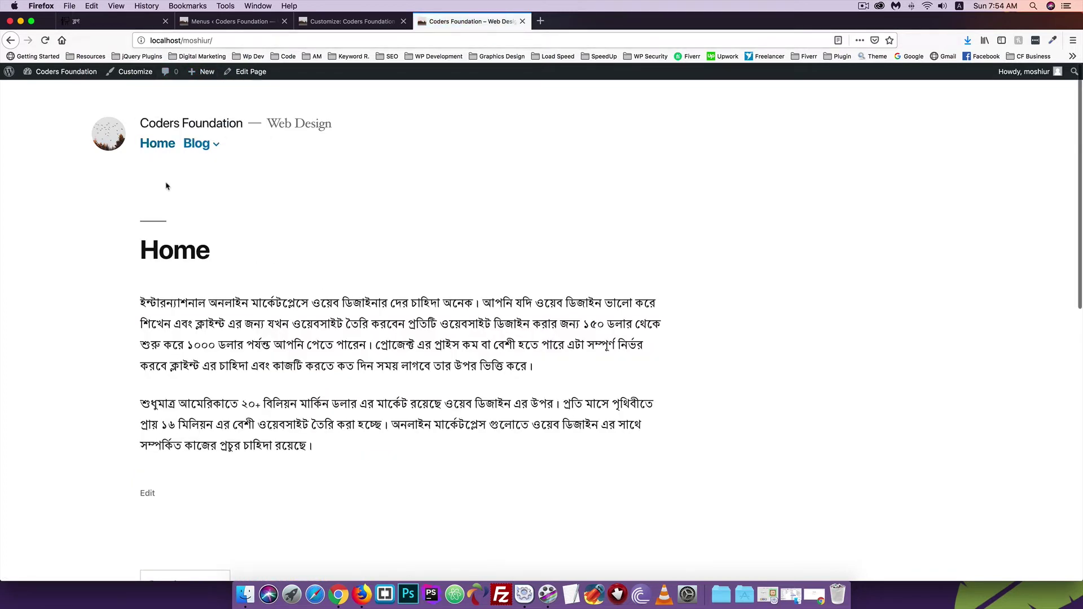
mouse_move(200, 148)
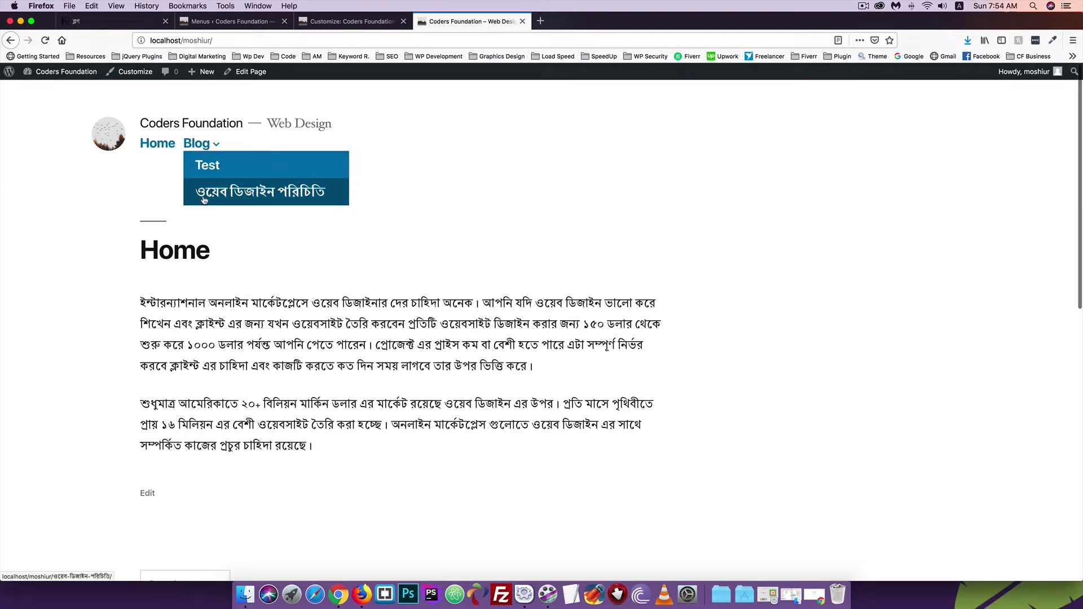
Step: Nest the ওয়েব ডিজাইন পরিচিতি post one level deeper, under Test, and save Main Menu
click(230, 21)
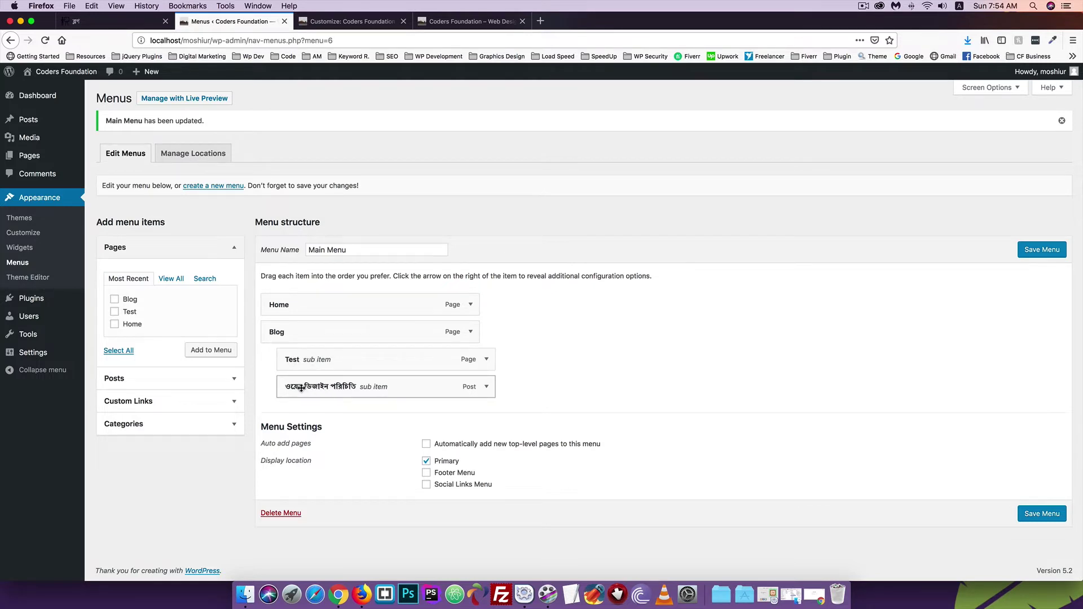
drag(293, 386, 313, 387)
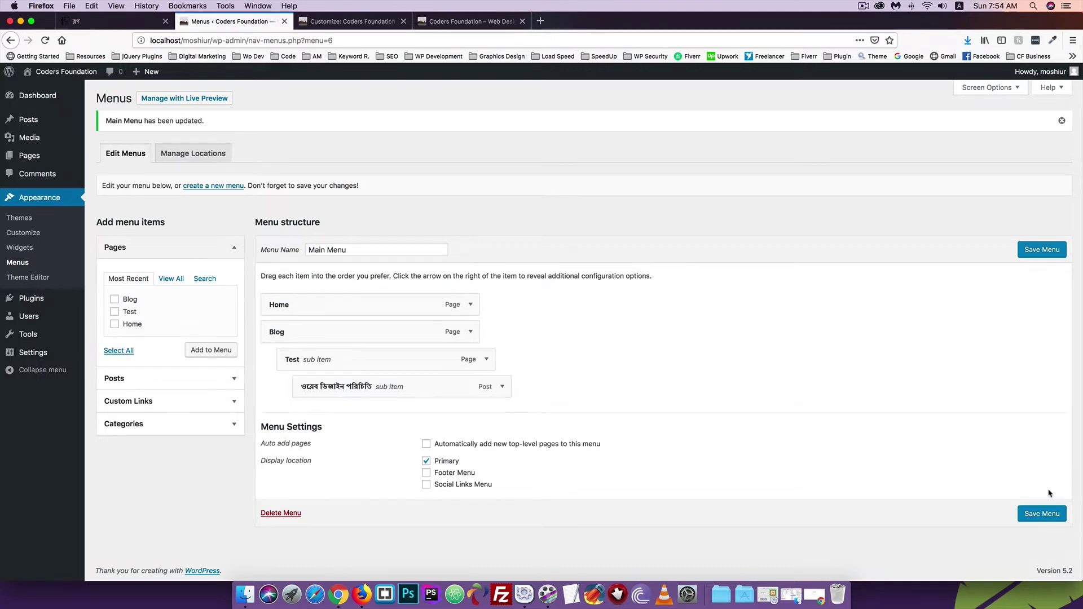
click(1045, 514)
Step: Reload the site's front page and check the Blog dropdown with the post nested under Test
click(471, 21)
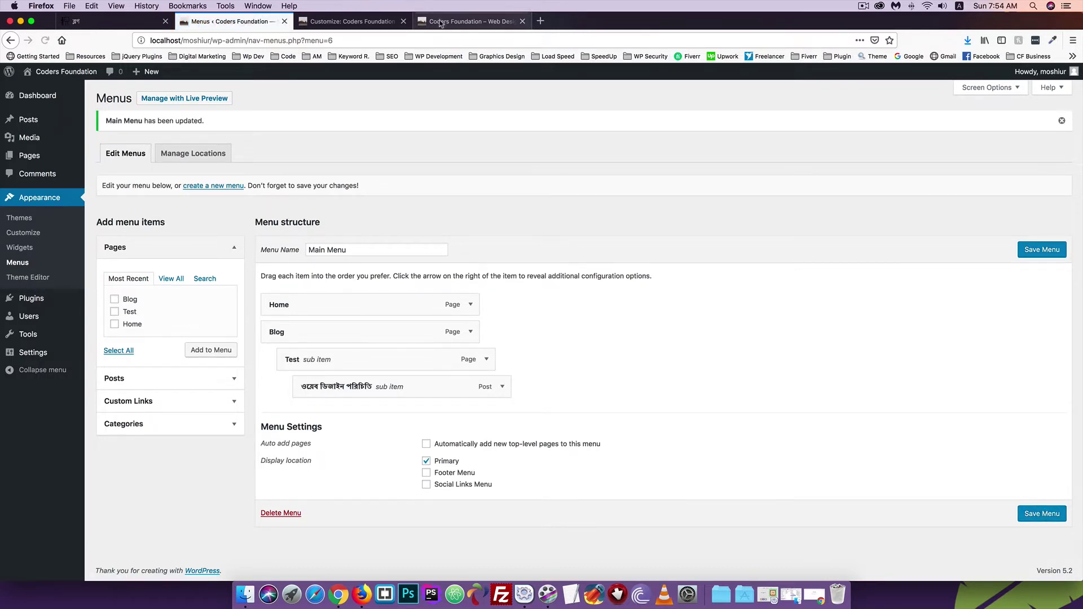
mouse_move(39, 68)
click(46, 40)
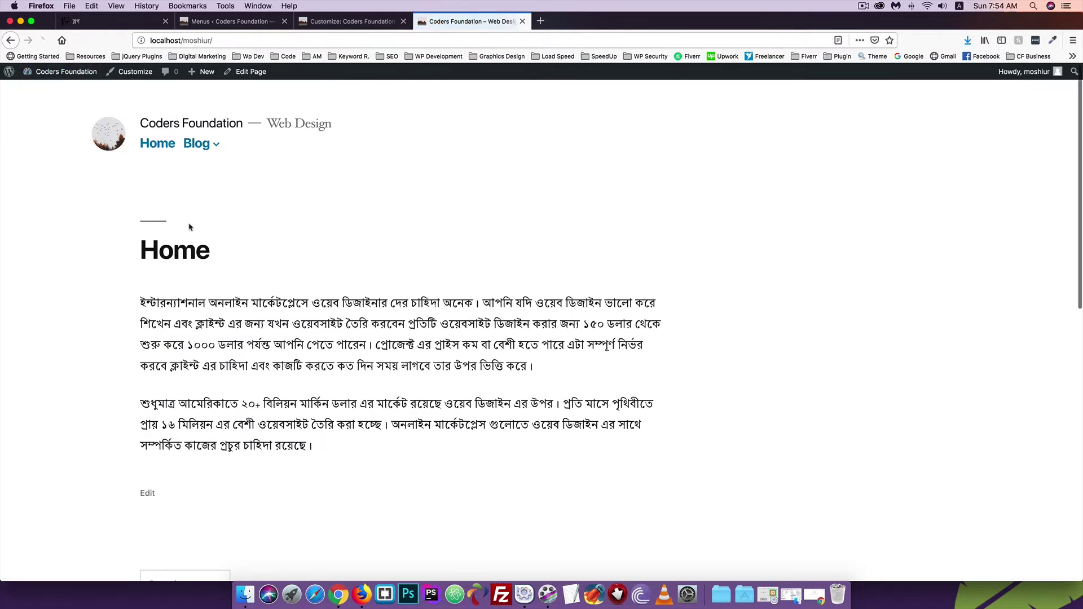
mouse_move(203, 145)
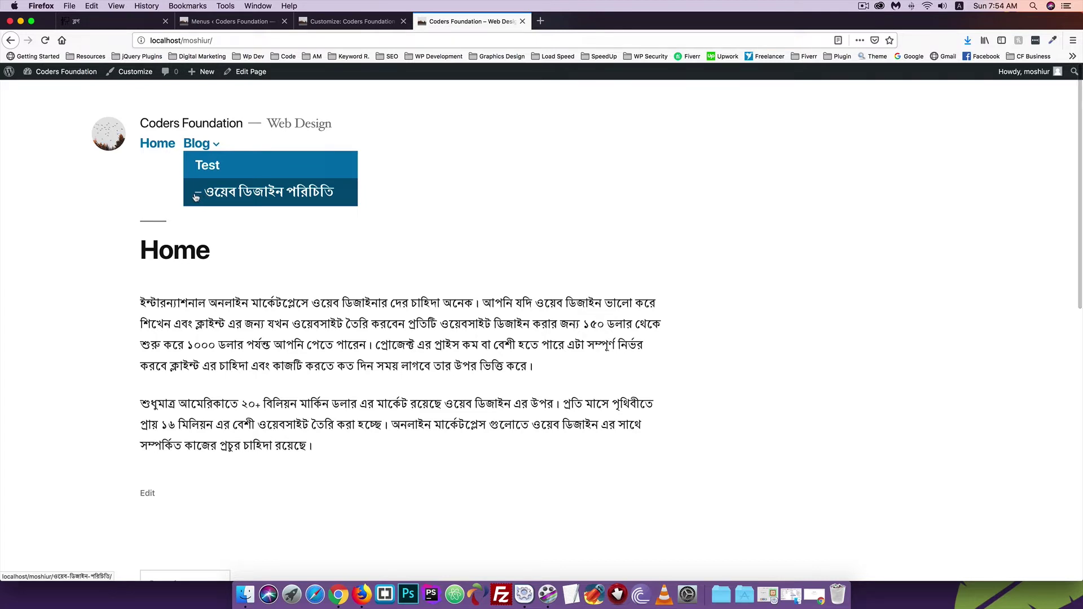
Step: Move the ওয়েব ডিজাইন পরিচিতি post back one level, directly under Blog, and view all posts available for the menu
click(226, 21)
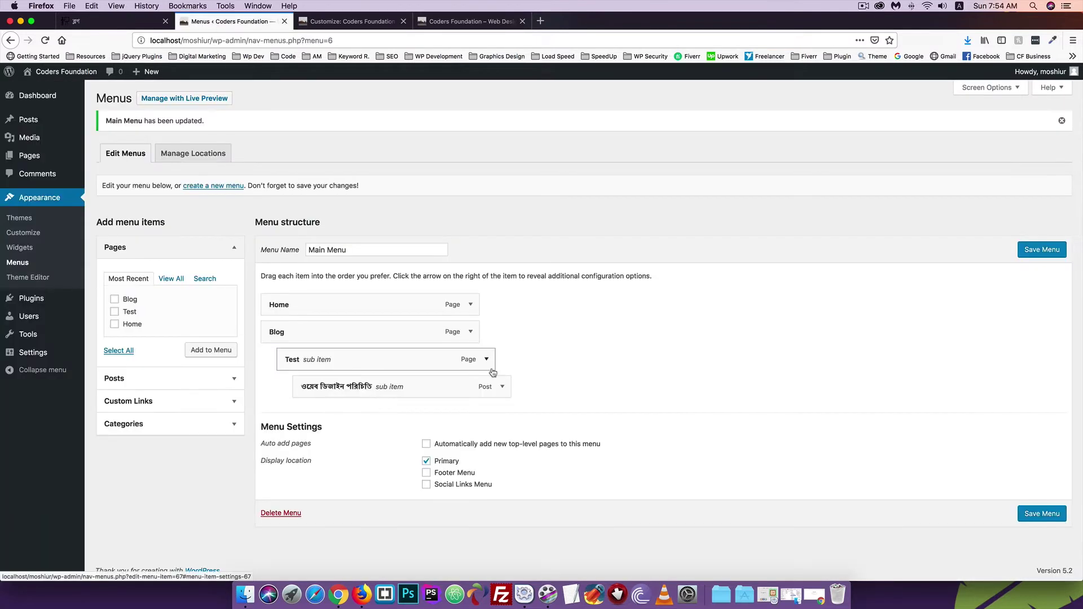
drag(336, 386, 324, 387)
click(130, 375)
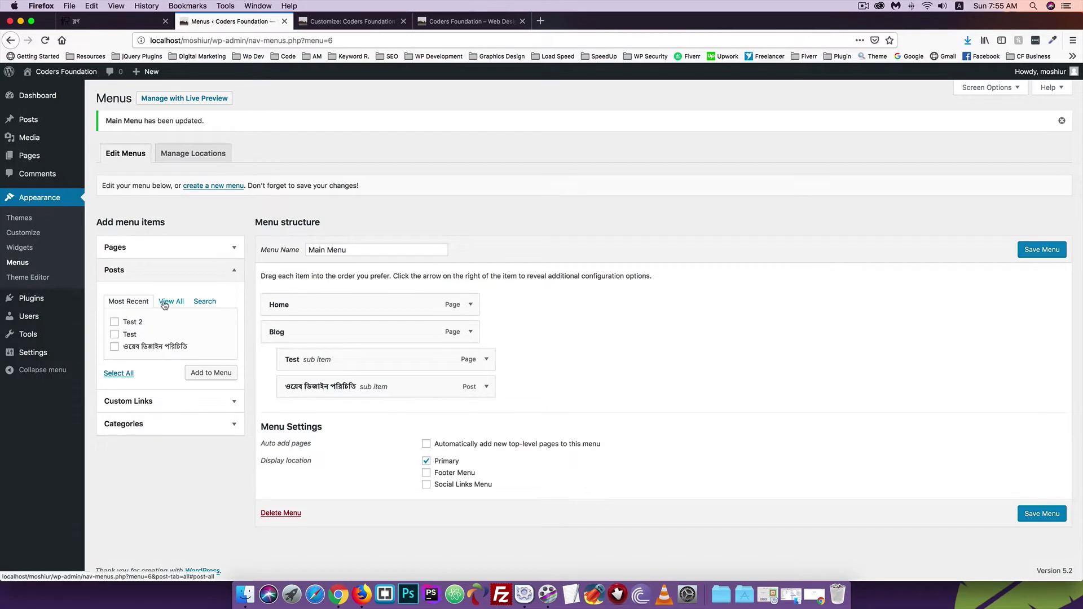
click(170, 303)
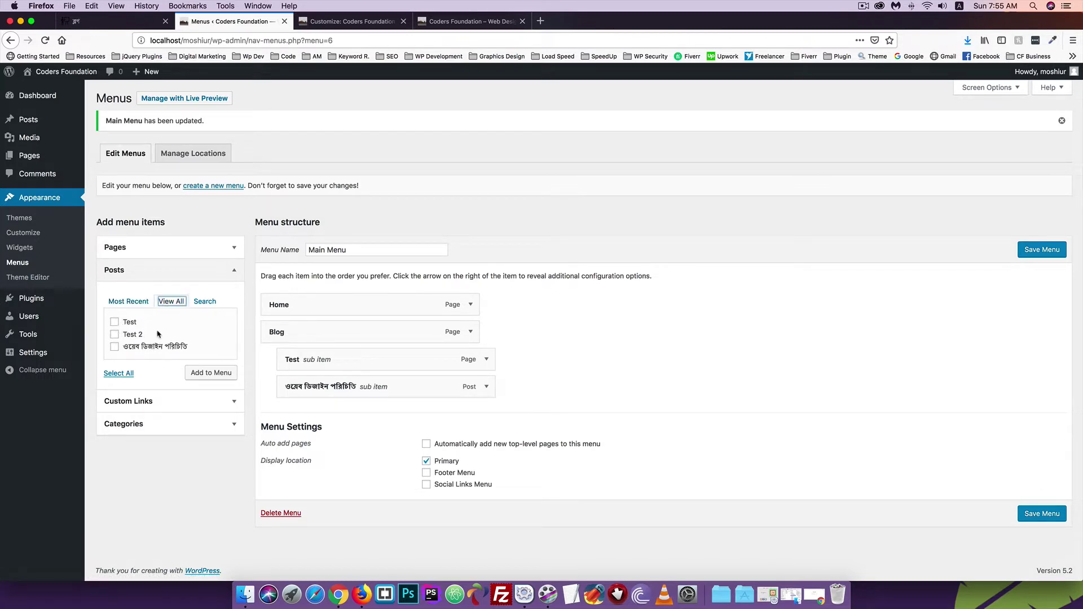
click(234, 272)
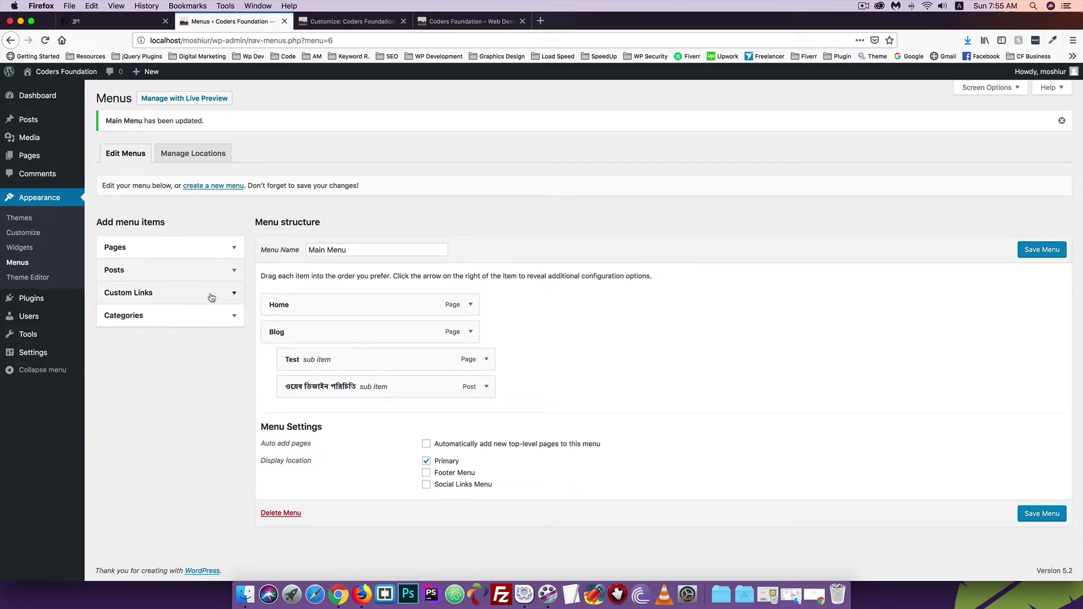
Step: Add a custom link with the text FB and the personal Facebook profile URL to Main Menu, and save the menu
click(225, 297)
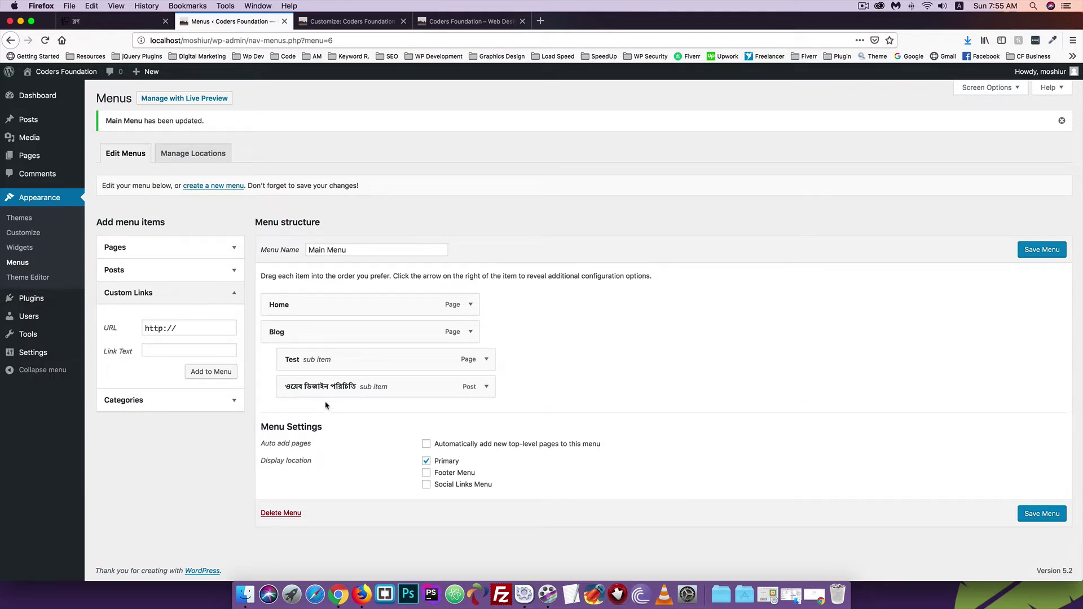
click(197, 330)
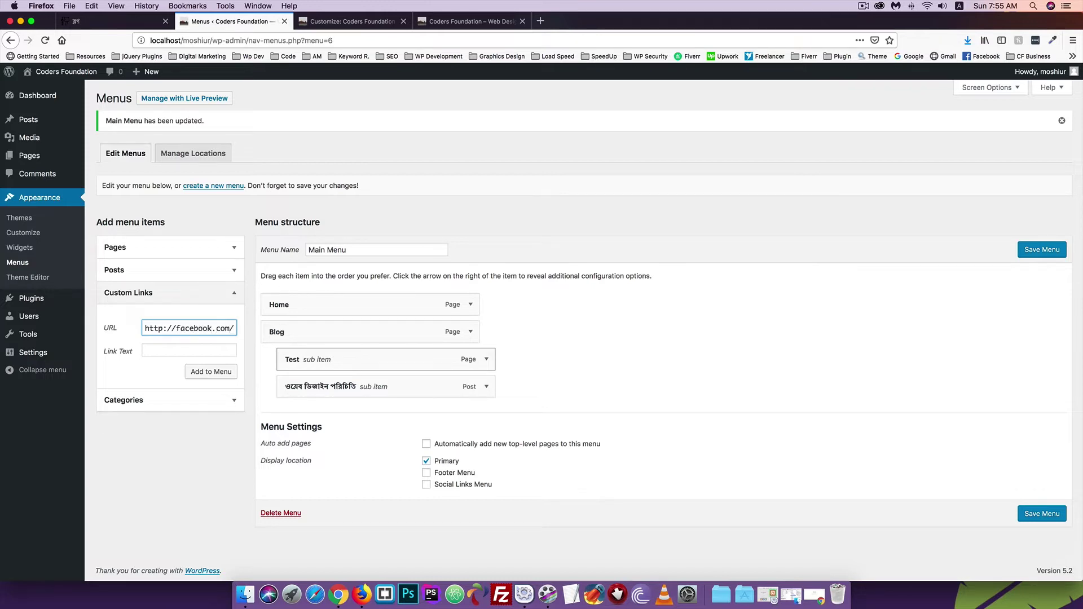
text(facebook.com/moshiur)
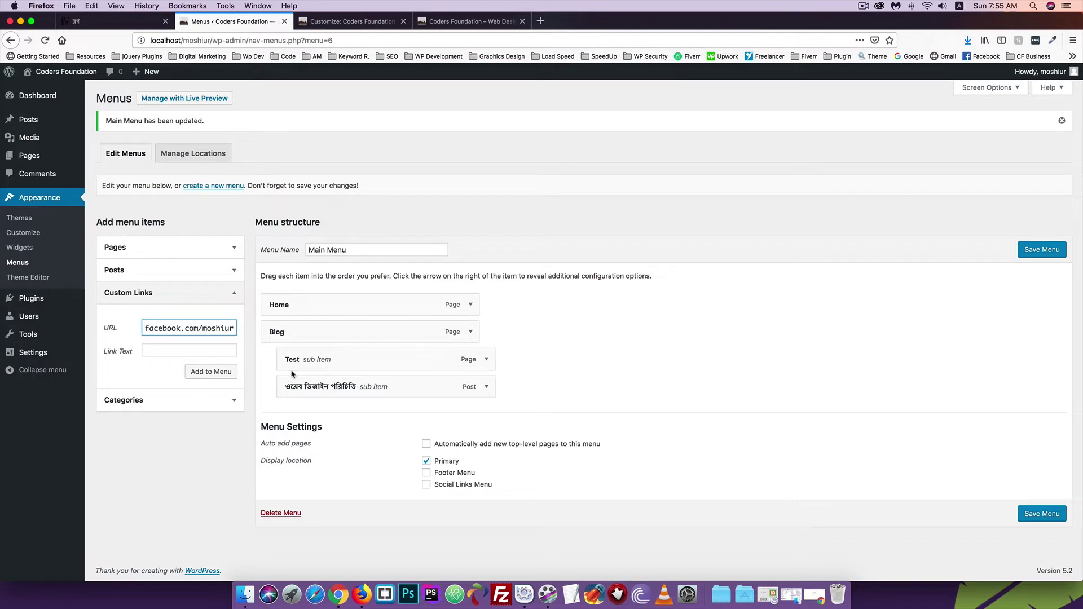
text(.munna)
text(ad)
click(159, 348)
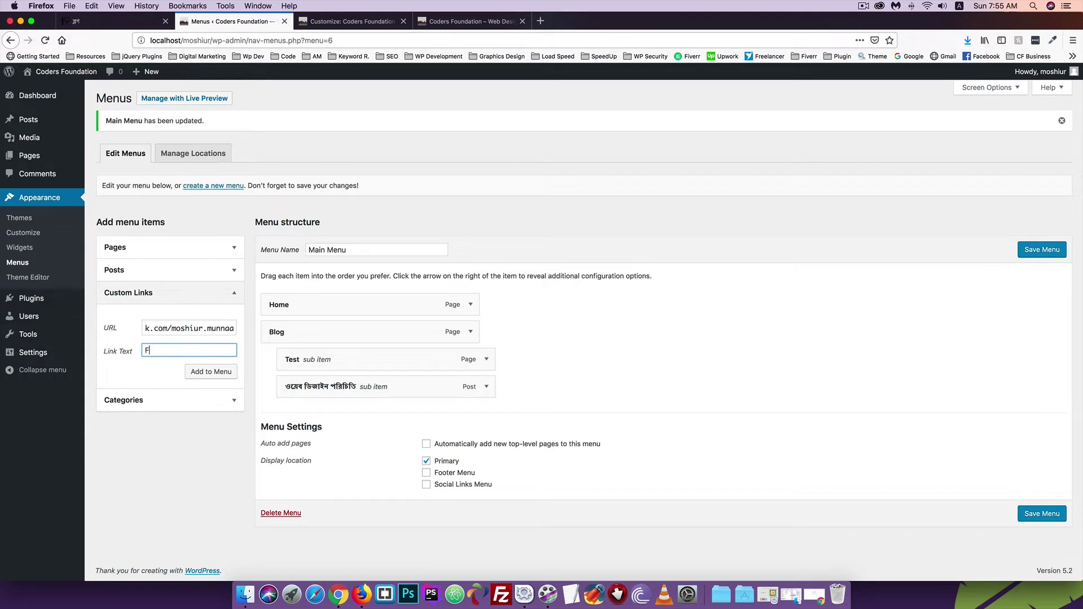
click(199, 371)
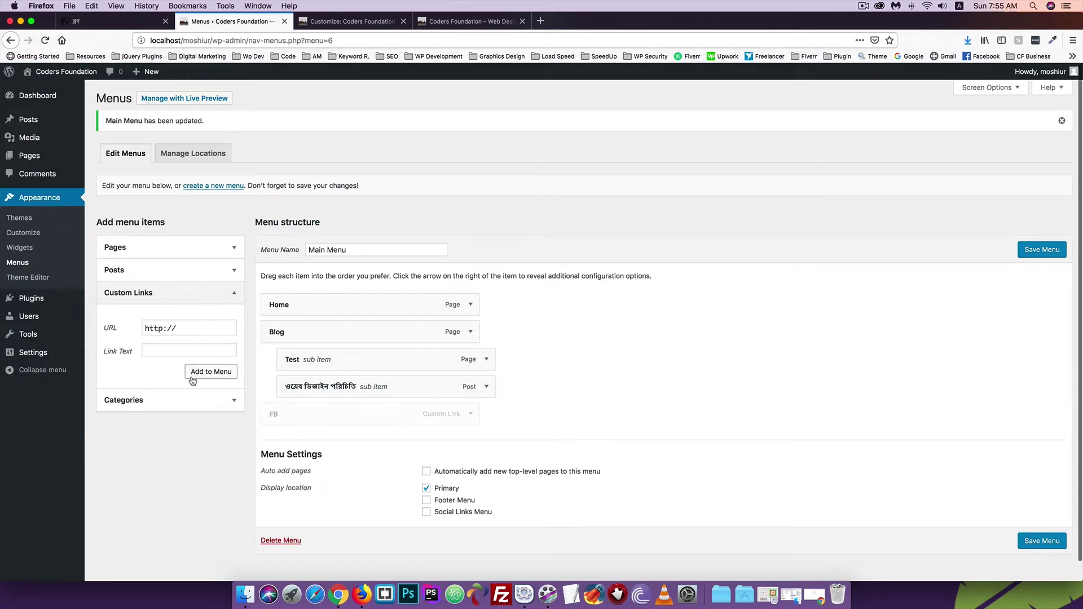
click(1031, 547)
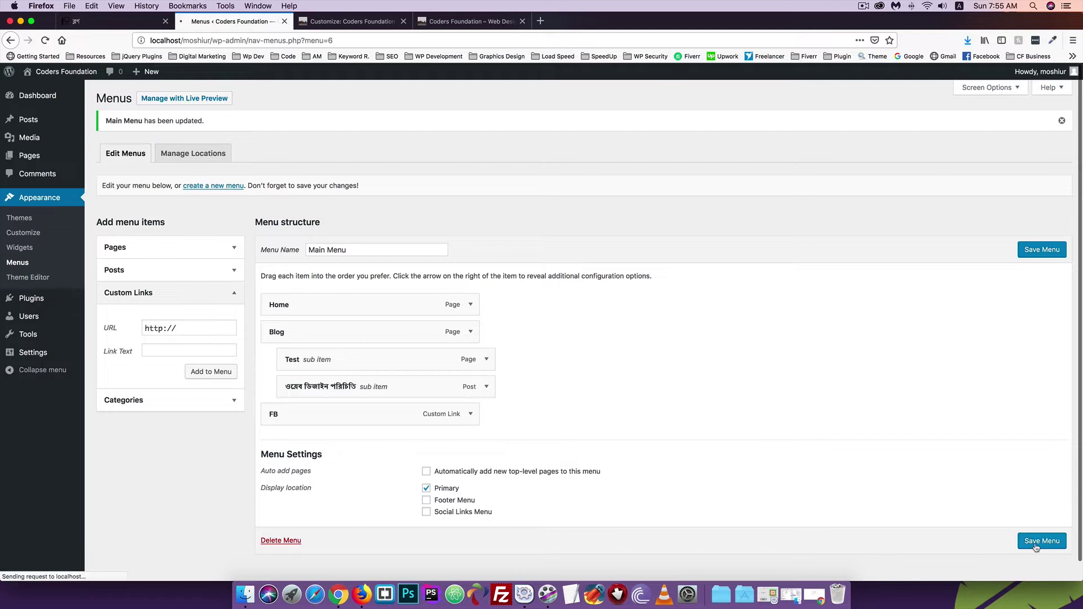
Step: Follow the FB link on the site's front page, view the Facebook profile and close it to return to the menu editor
click(451, 21)
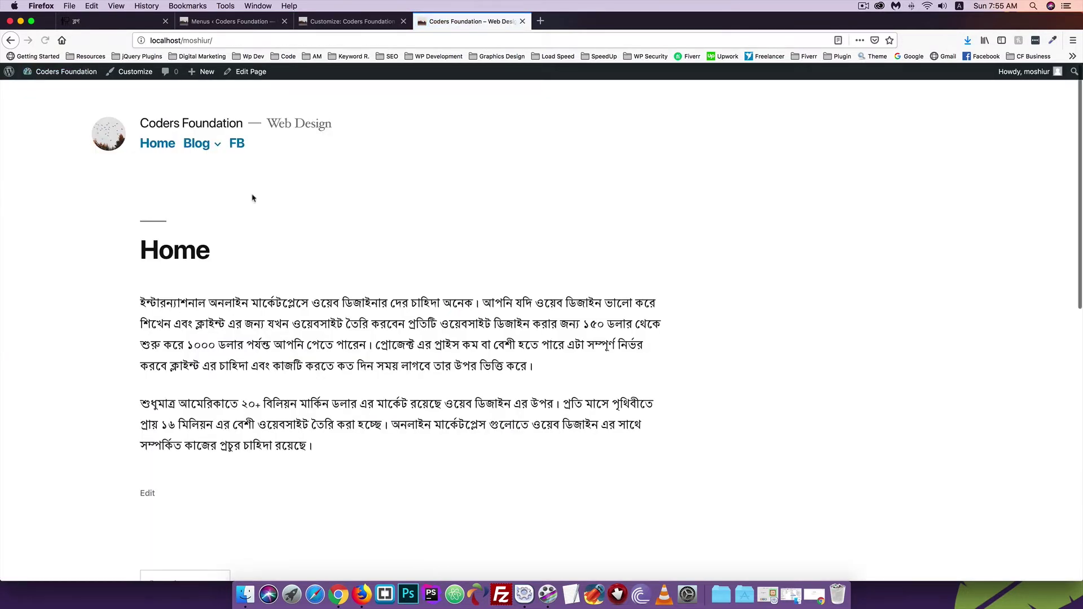
click(239, 145)
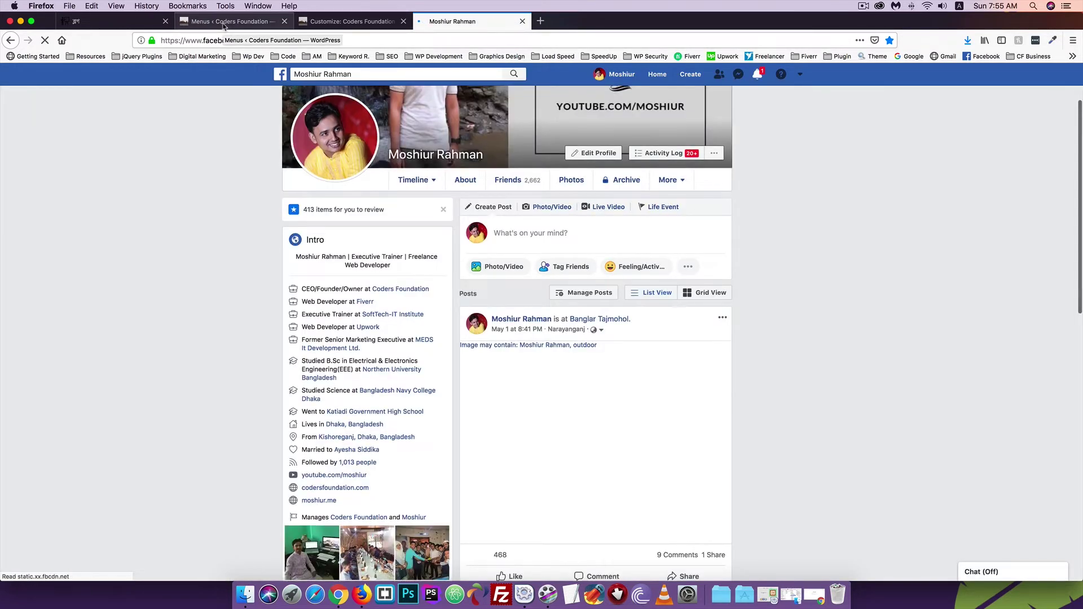
scroll(241, 209, up, 3)
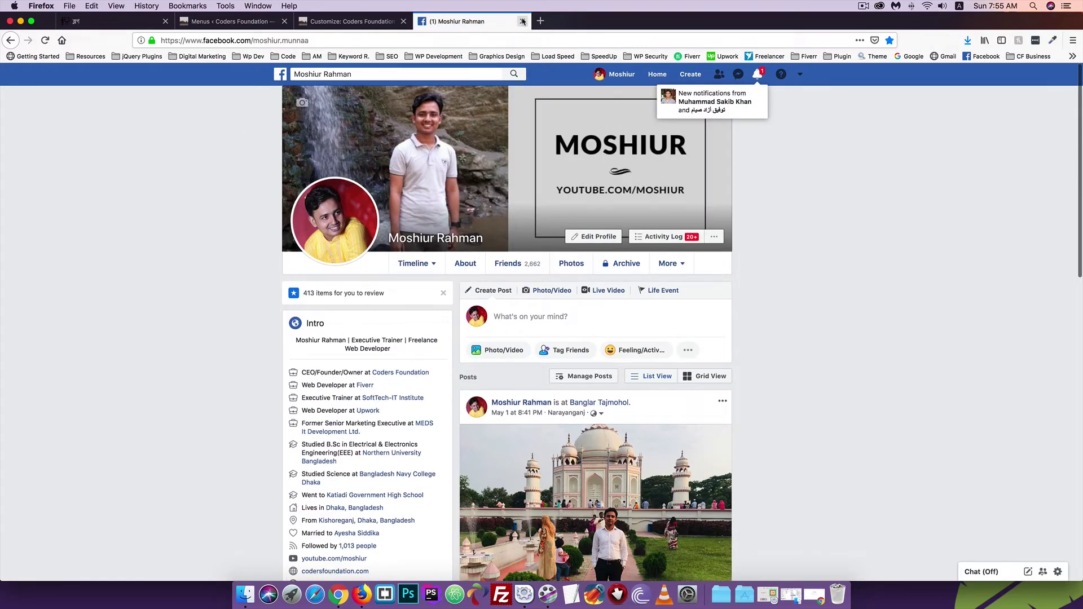
click(522, 21)
click(214, 24)
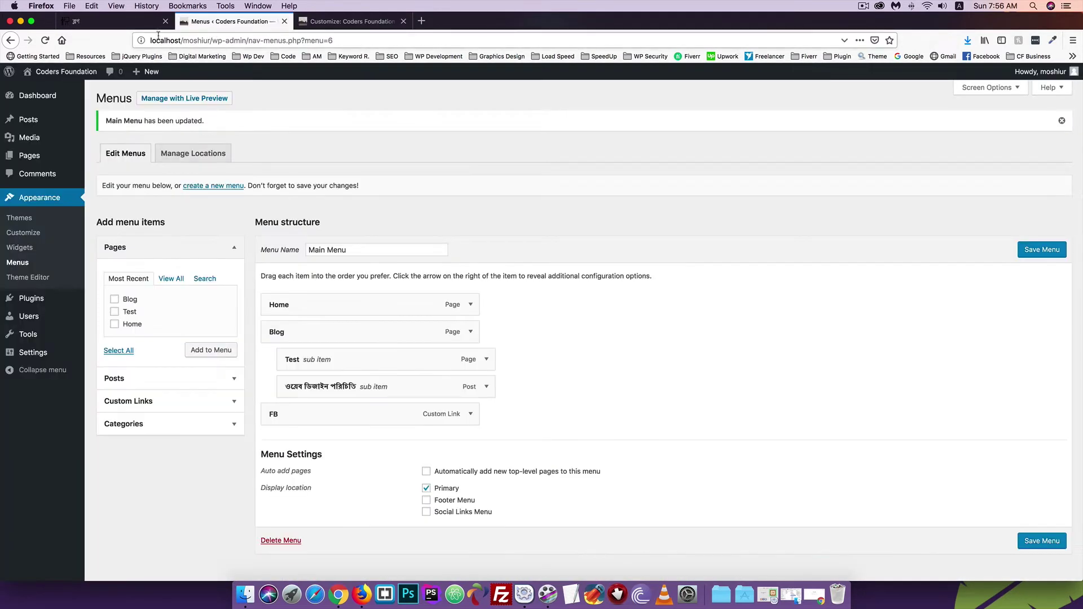
Step: Add the Web Design category to Main Menu and save the menu
scroll(287, 358, down, 2)
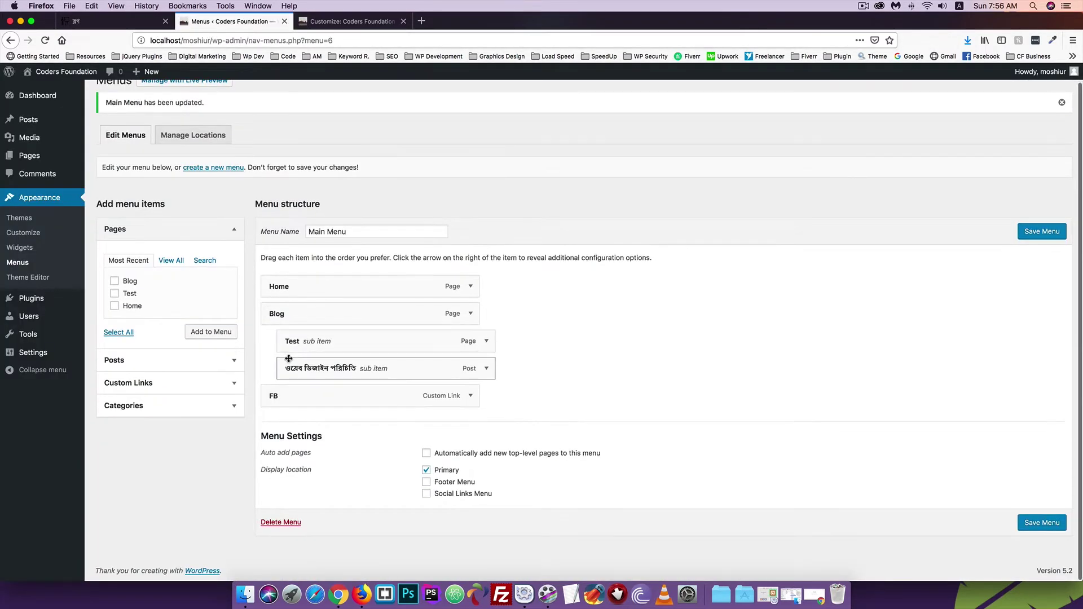
click(141, 383)
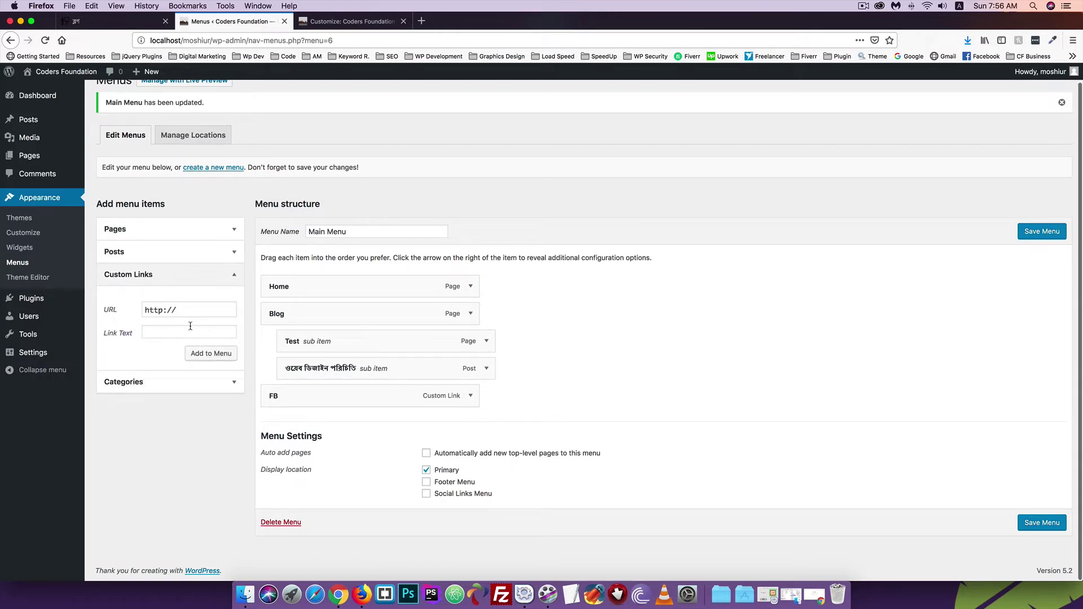
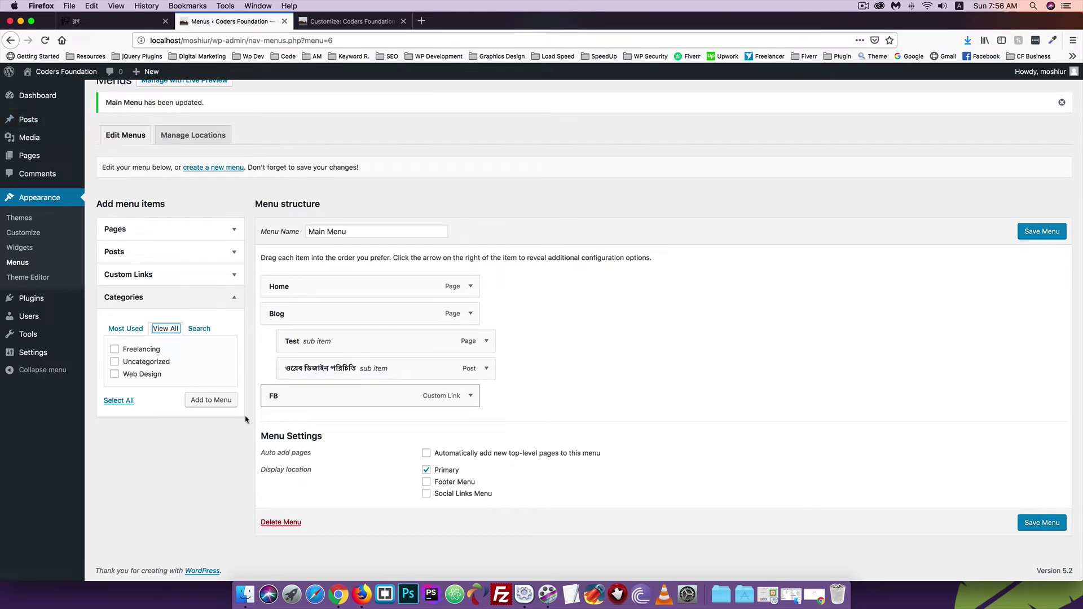
click(115, 374)
click(210, 400)
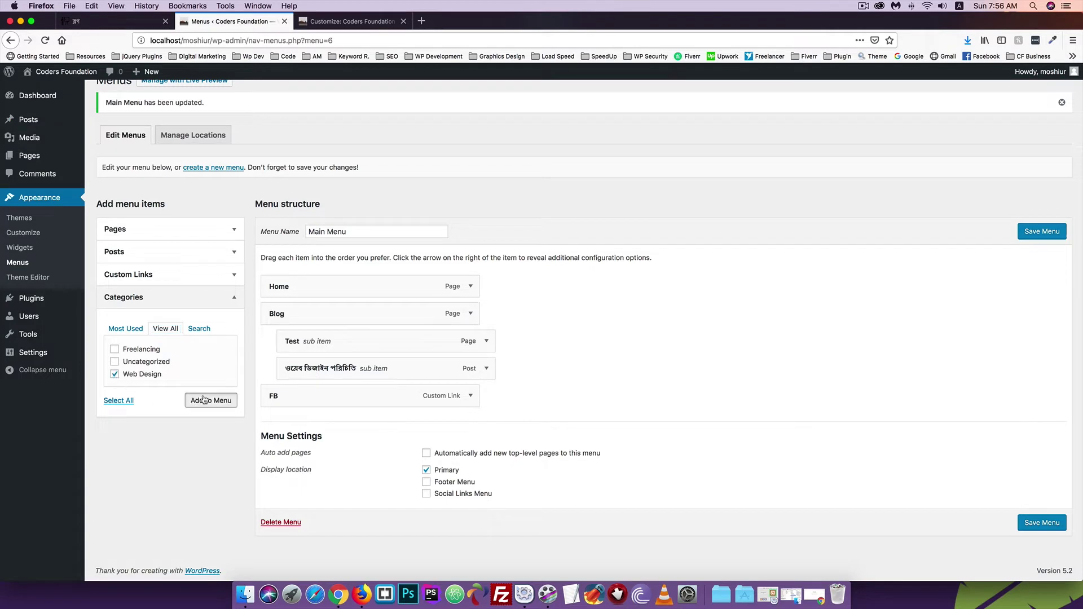
click(1048, 557)
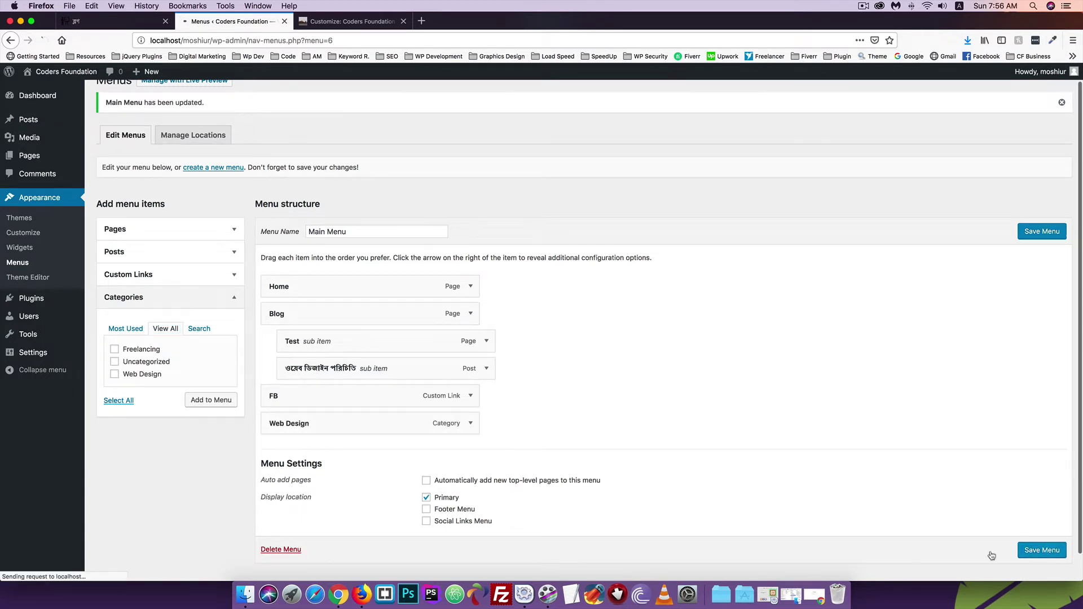
Step: Open the site in a new tab, look through the Web Design category archive from its menu link and return to the menu editor
mouse_move(62, 70)
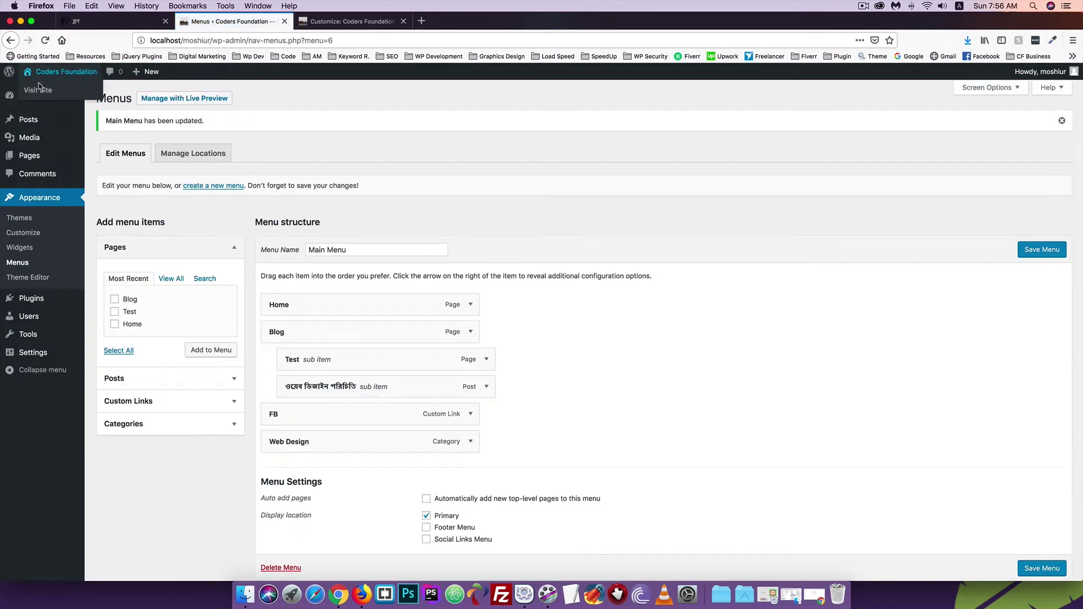
right_click(36, 82)
click(52, 95)
click(333, 20)
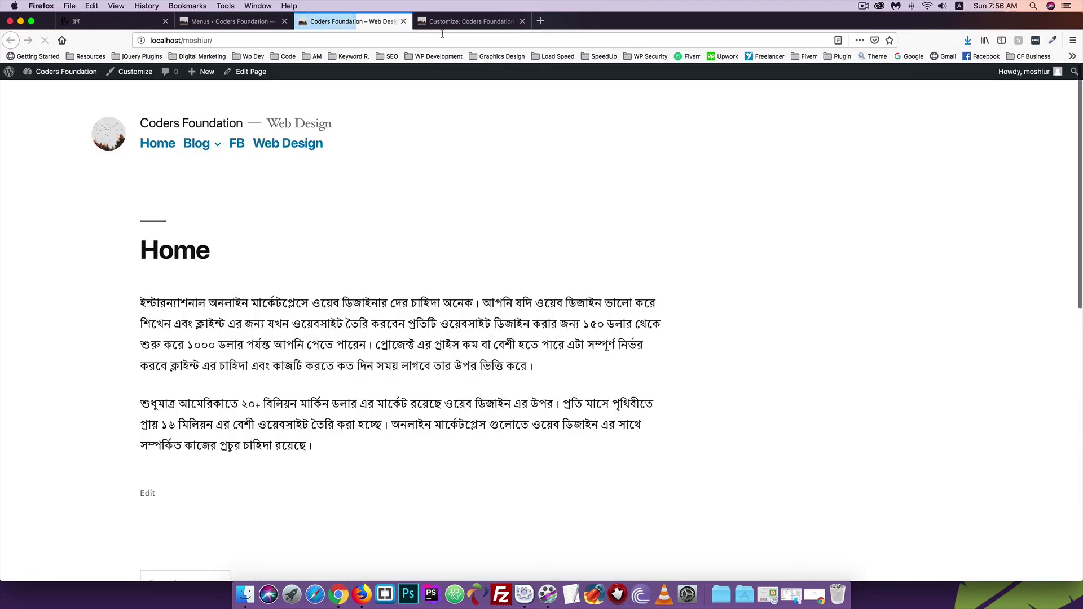
click(285, 145)
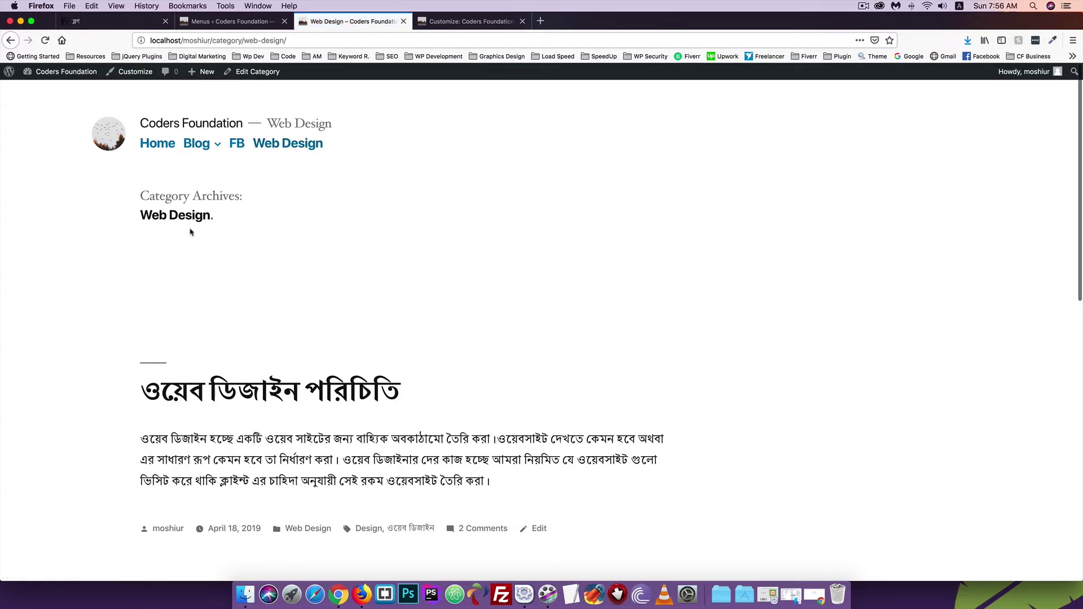
scroll(187, 214, down, 5)
scroll(303, 358, up, 5)
click(182, 22)
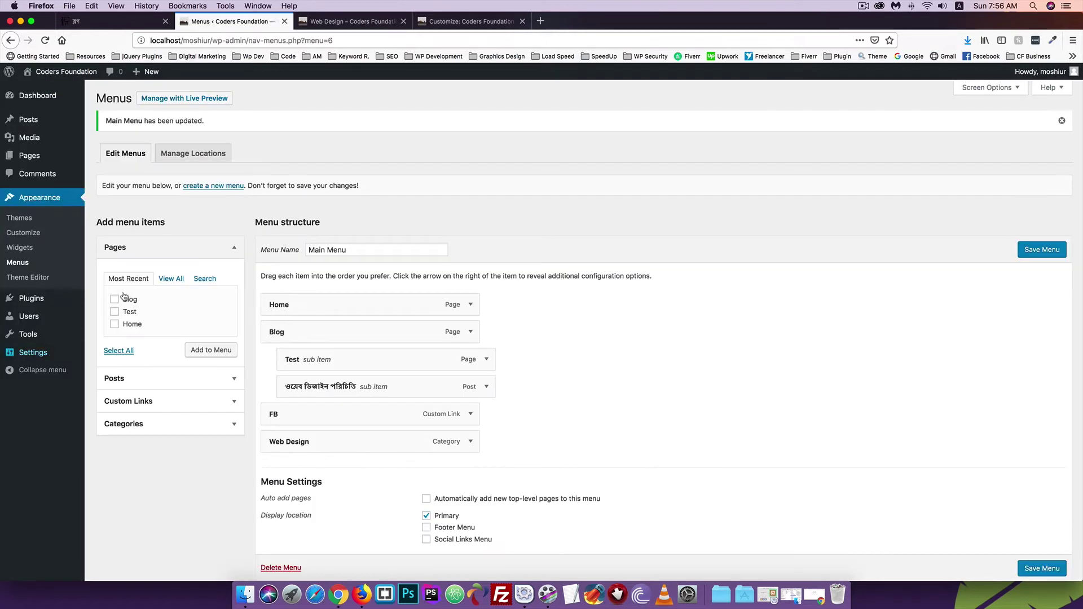
click(142, 253)
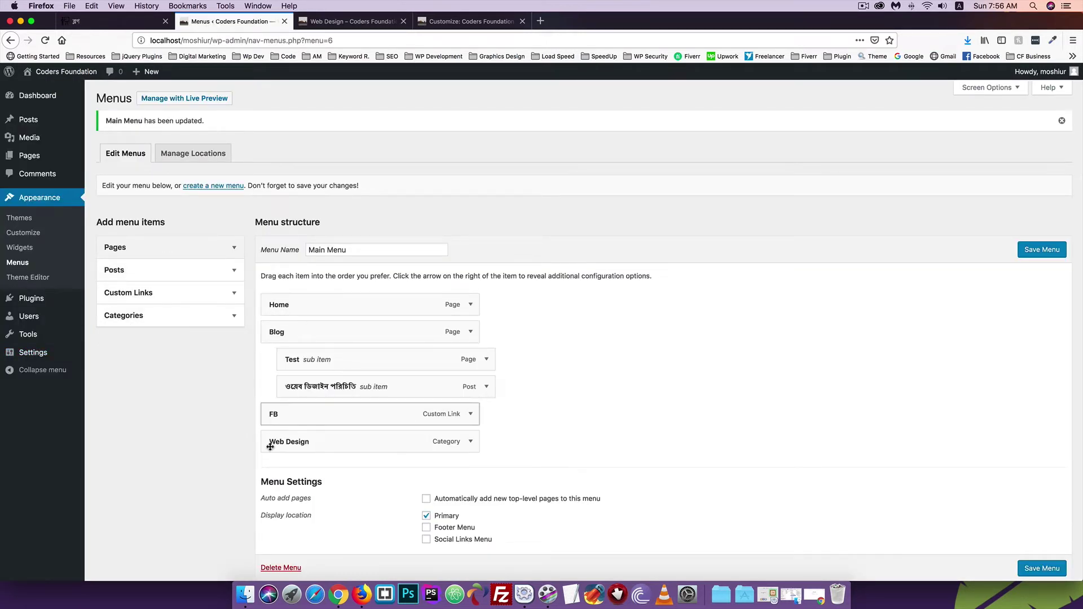
scroll(270, 460, down, 2)
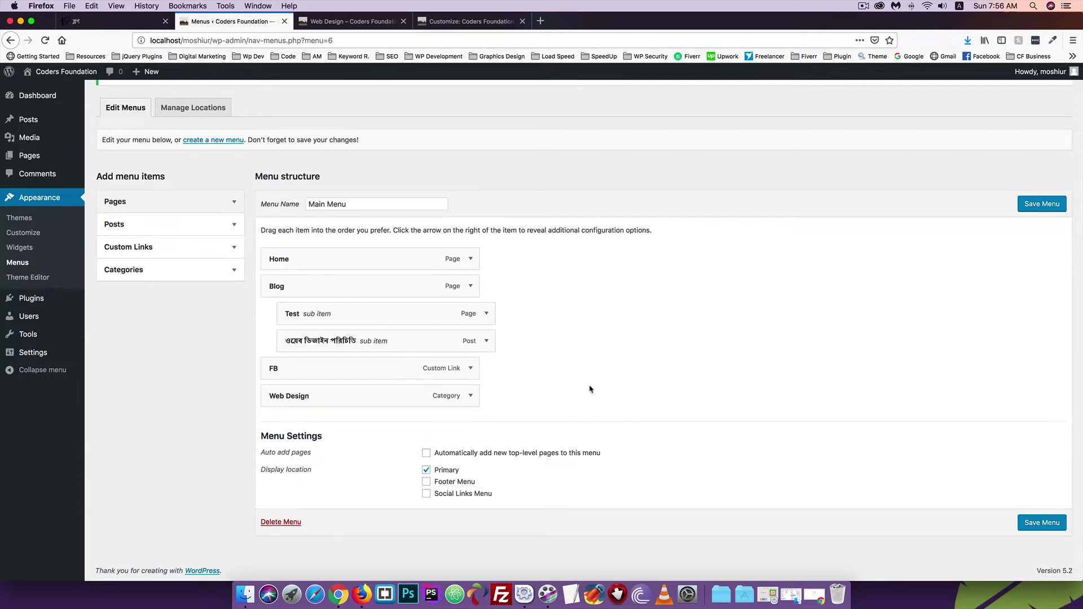
scroll(589, 389, up, 2)
Step: Open the Pages list in a new tab and start a new page
right_click(26, 154)
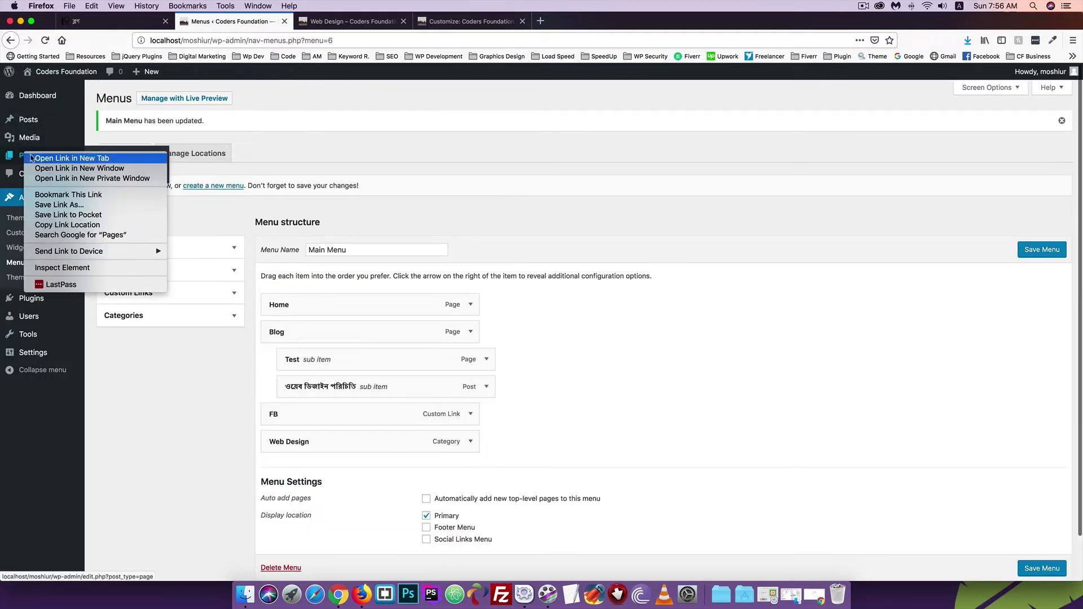
click(33, 158)
click(315, 22)
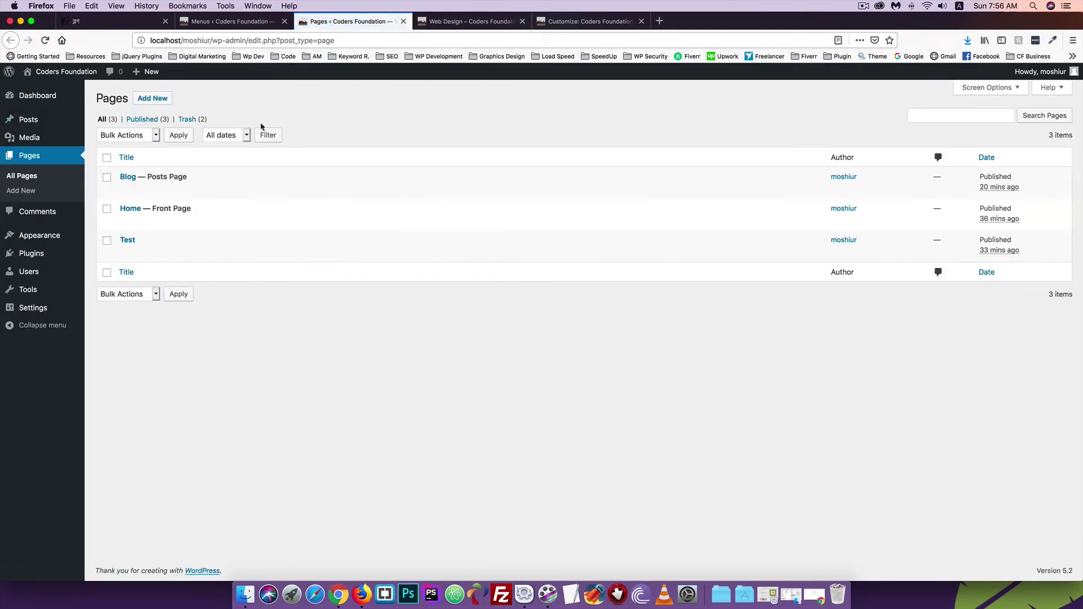
click(152, 98)
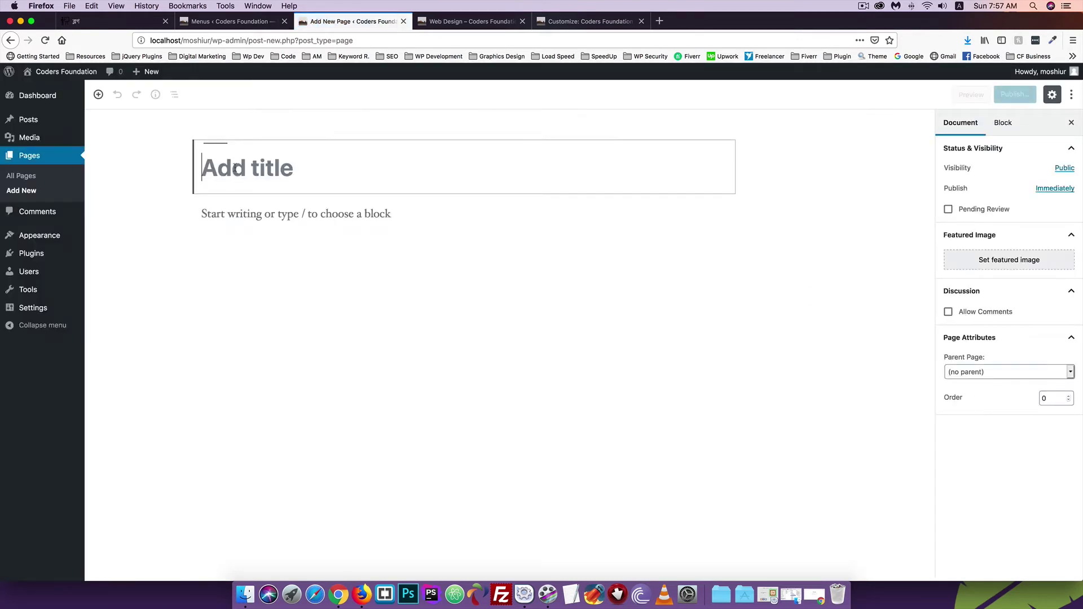
Step: Title the new page Contact and publish it
text(cONTACT)
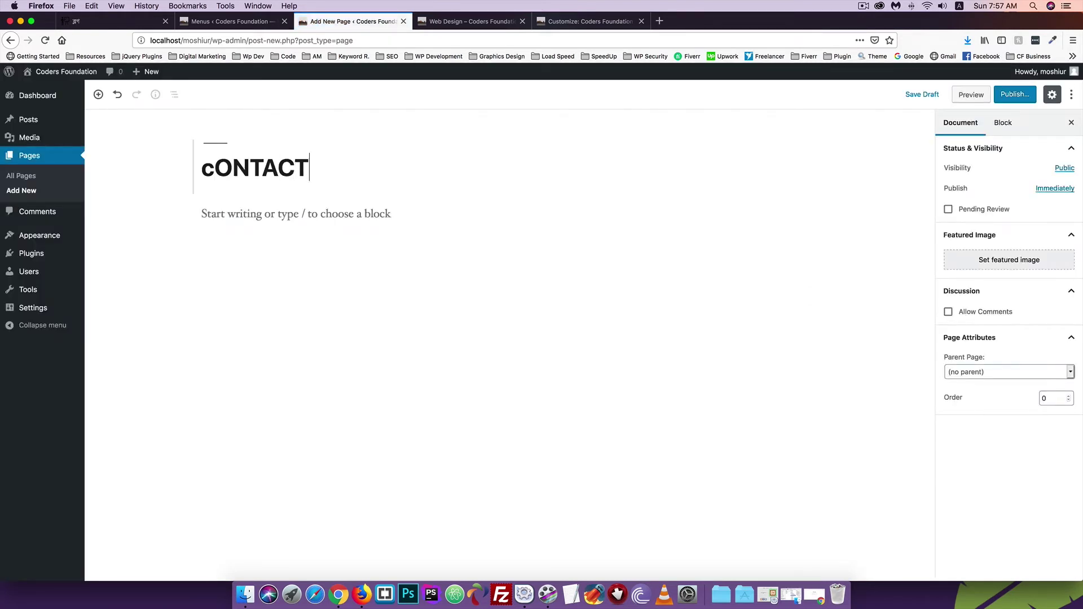
key(BackSpace)
key(BackSpace)
key(BackSpace)
key(BackSpace)
key(BackSpace)
key(BackSpace)
text(C)
key(BackSpace)
key(BackSpace)
text(C)
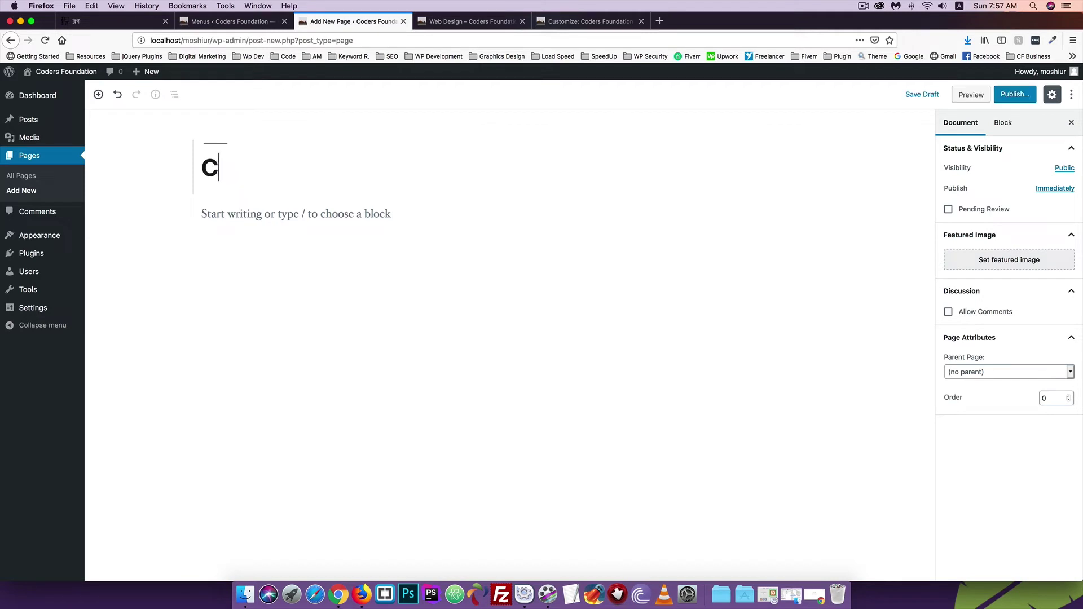
text(ontact)
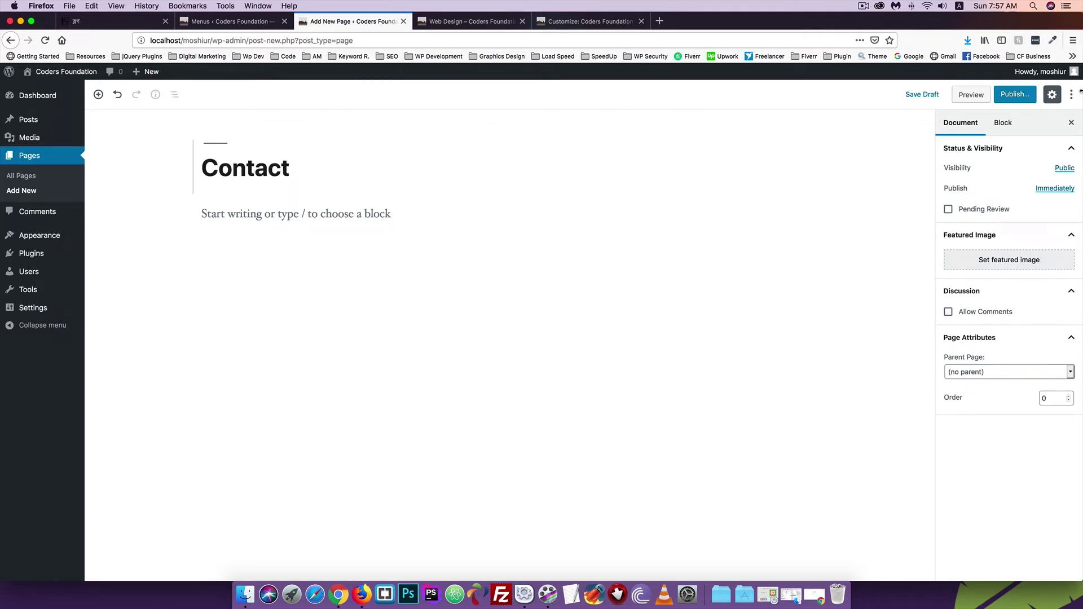
click(1015, 94)
click(1028, 94)
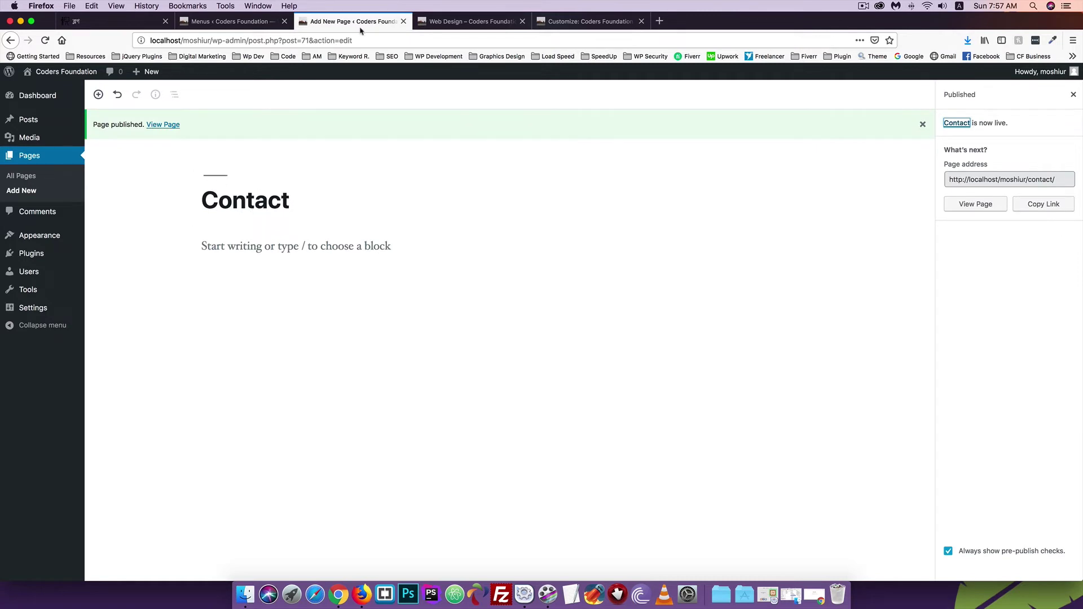
Step: Open the list of all pages and switch to the site's Web Design archive tab
click(240, 22)
click(332, 22)
click(32, 161)
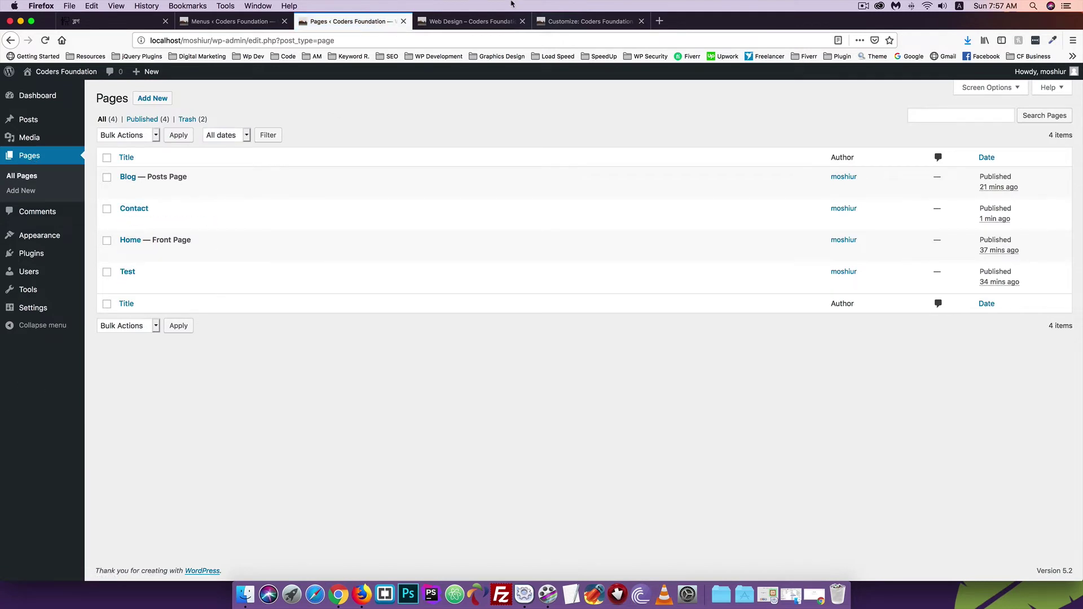
click(468, 21)
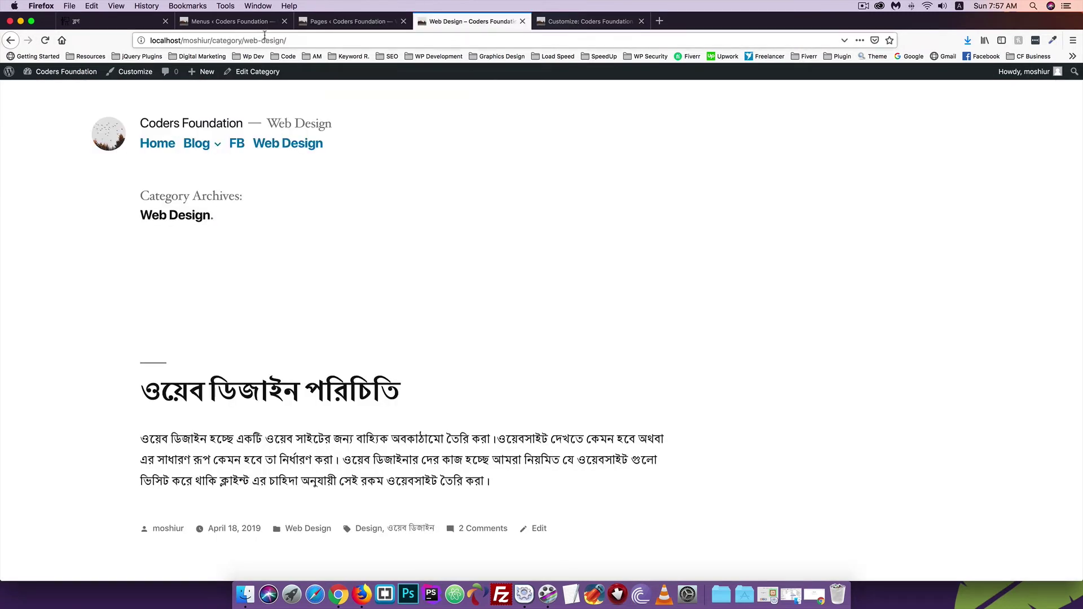
click(211, 39)
drag(211, 39, 149, 40)
key(BackSpace)
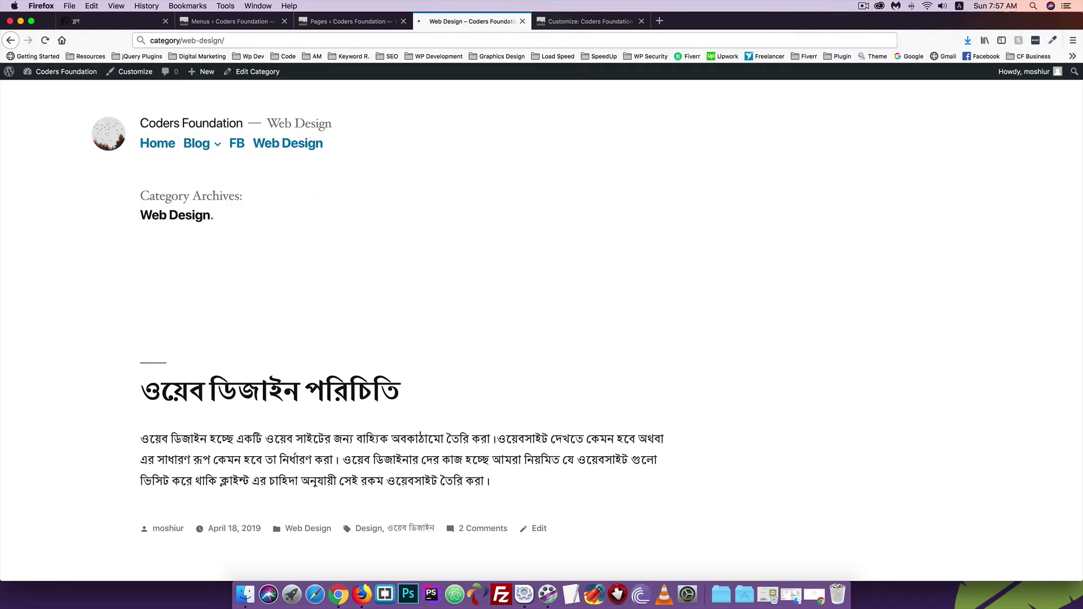
key(Return)
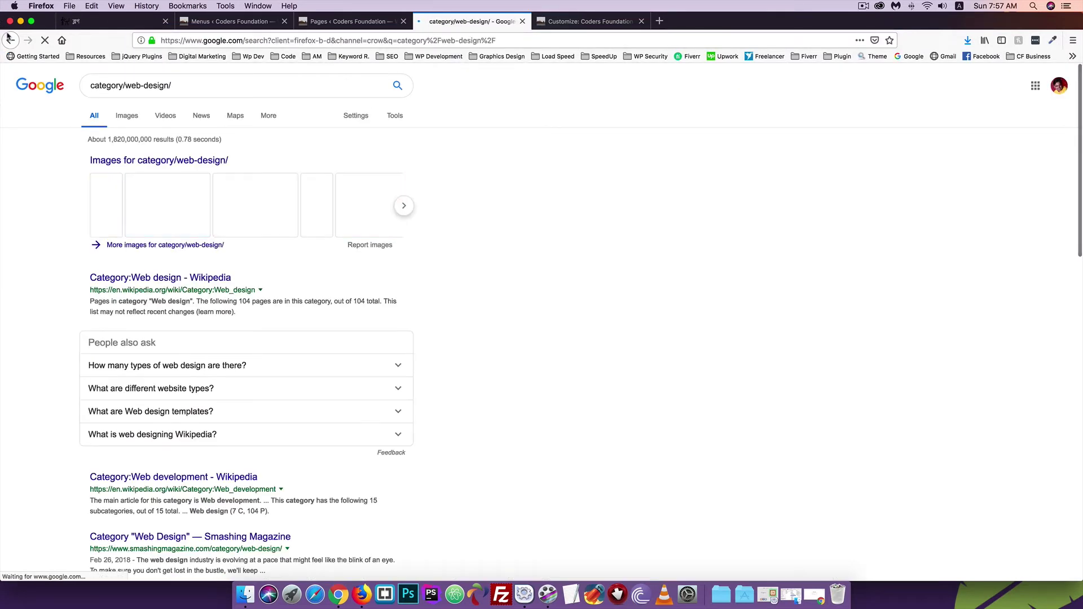
click(11, 40)
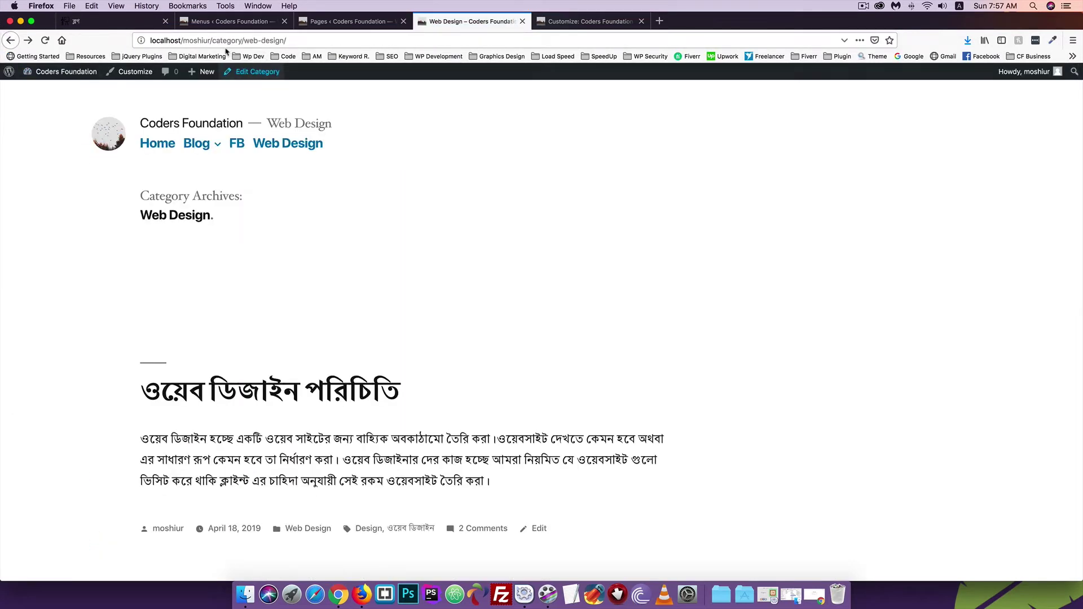
Step: Shorten the archive address to localhost/moshiur/ to load the site's front page and look at its header menu
drag(212, 40, 577, 50)
key(BackSpace)
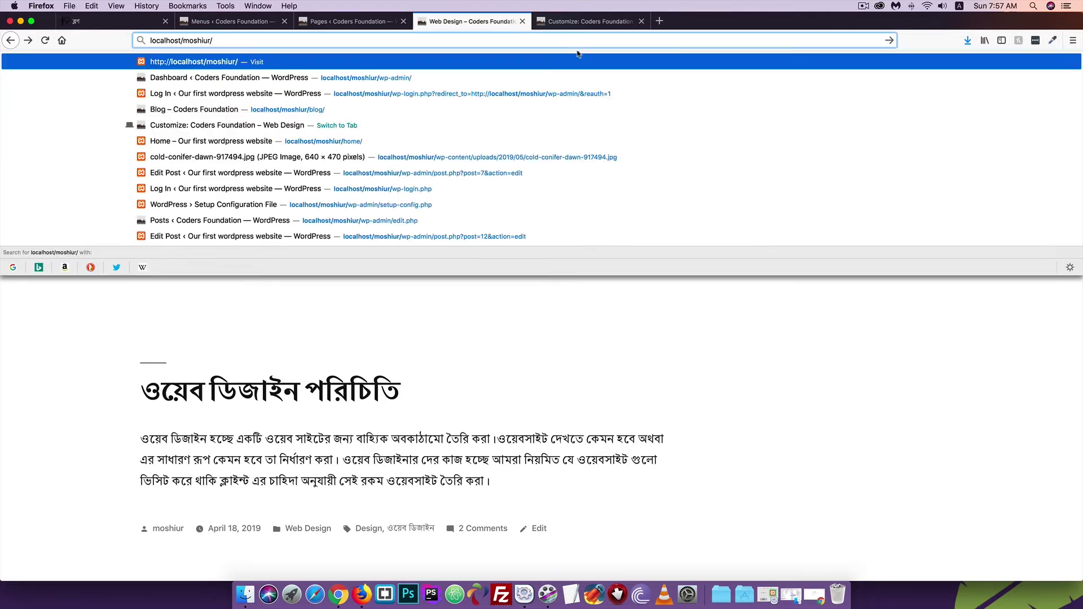
key(Return)
mouse_move(197, 148)
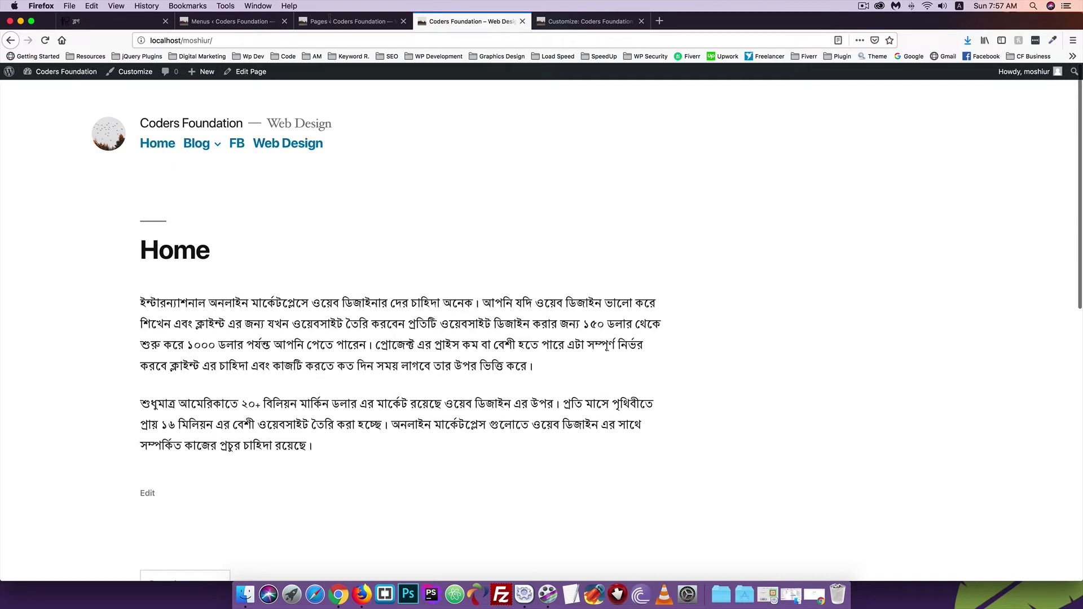
Step: Set Main Menu to automatically add new top-level pages and save the menu
click(234, 21)
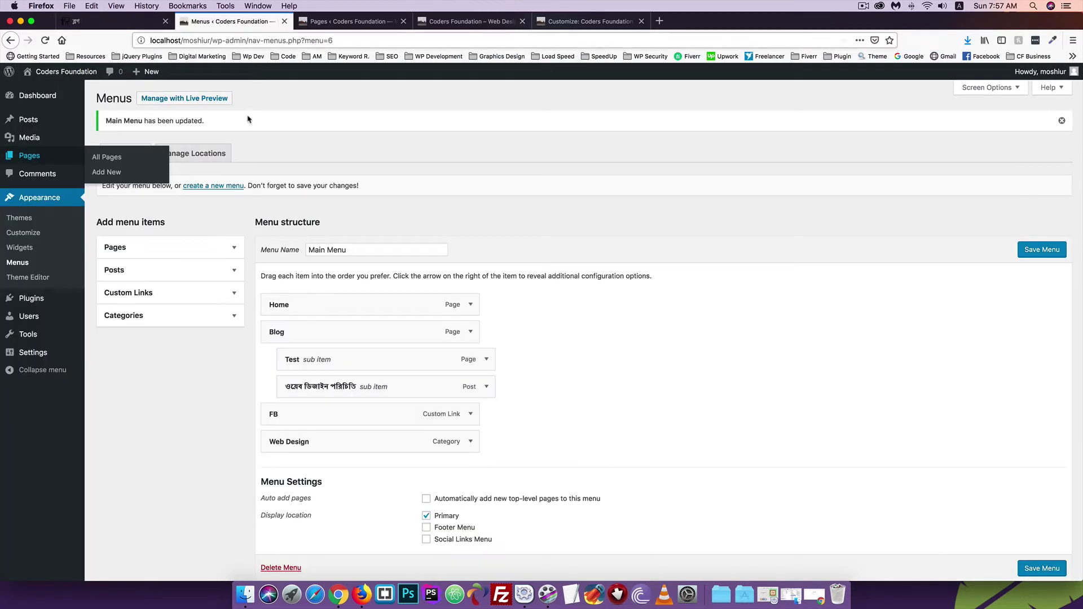
scroll(191, 446, down, 2)
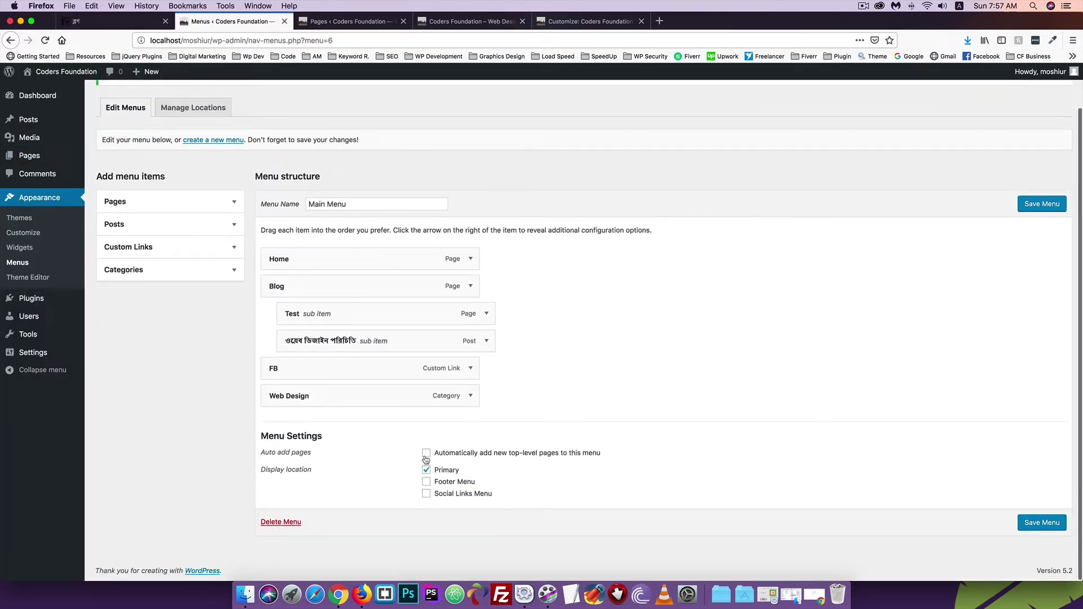
click(1031, 523)
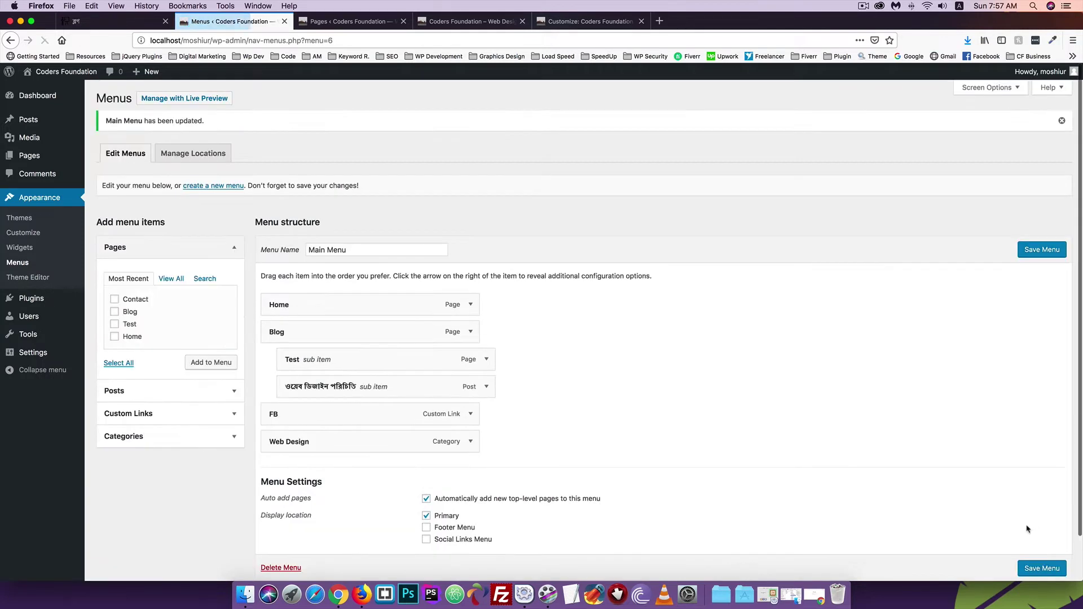
Step: Create a new page titled About us and publish it
click(326, 24)
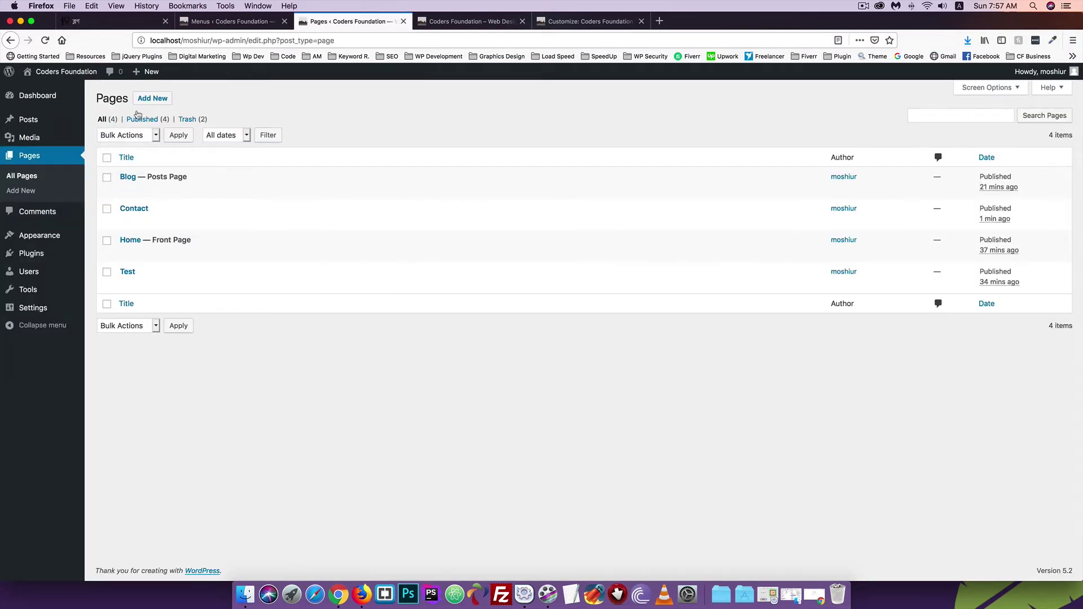
click(149, 99)
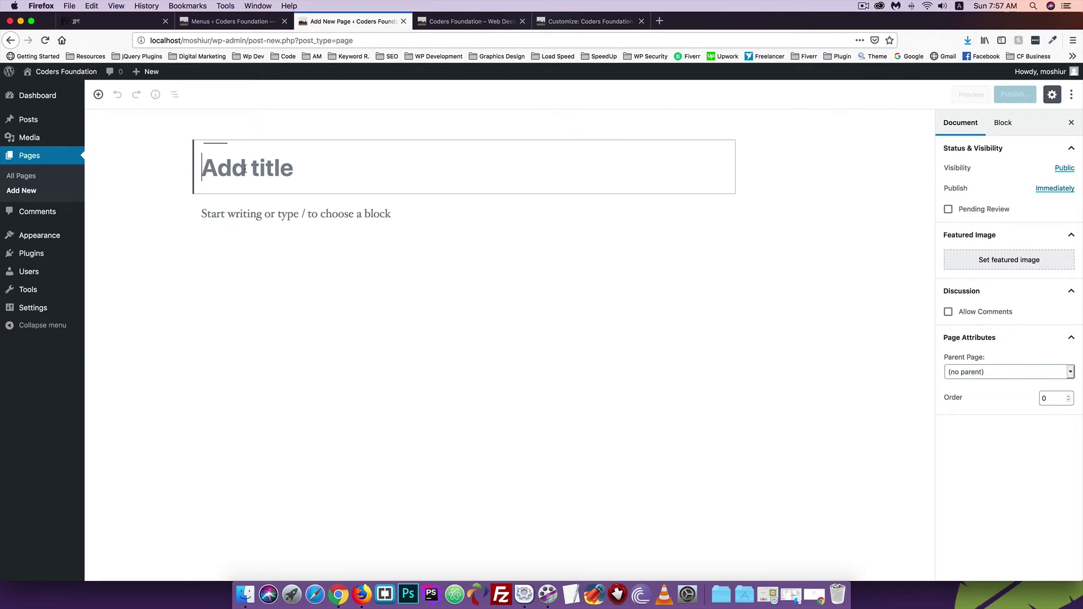
text(About u)
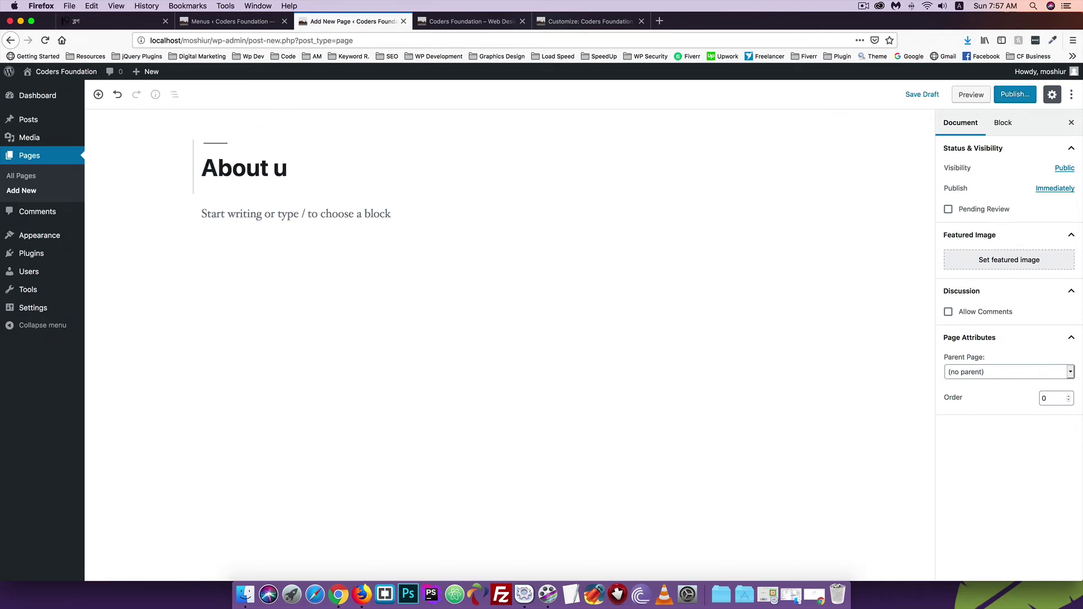
text(s)
click(1014, 94)
click(1007, 95)
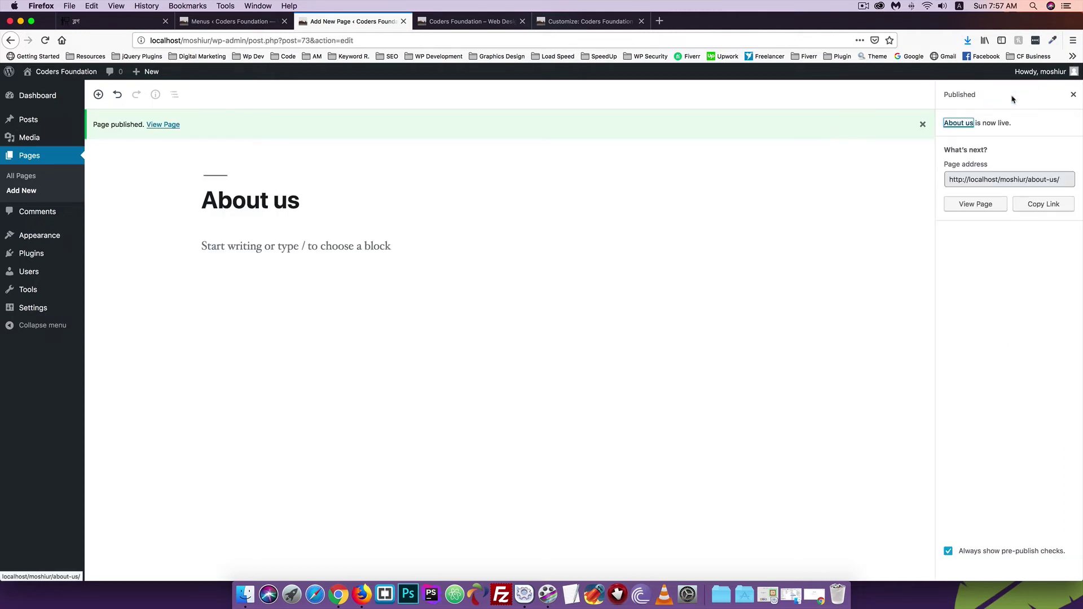
Step: Reload the site's front page and the menu editor to check both for an About us menu item
key(ctrl+Tab)
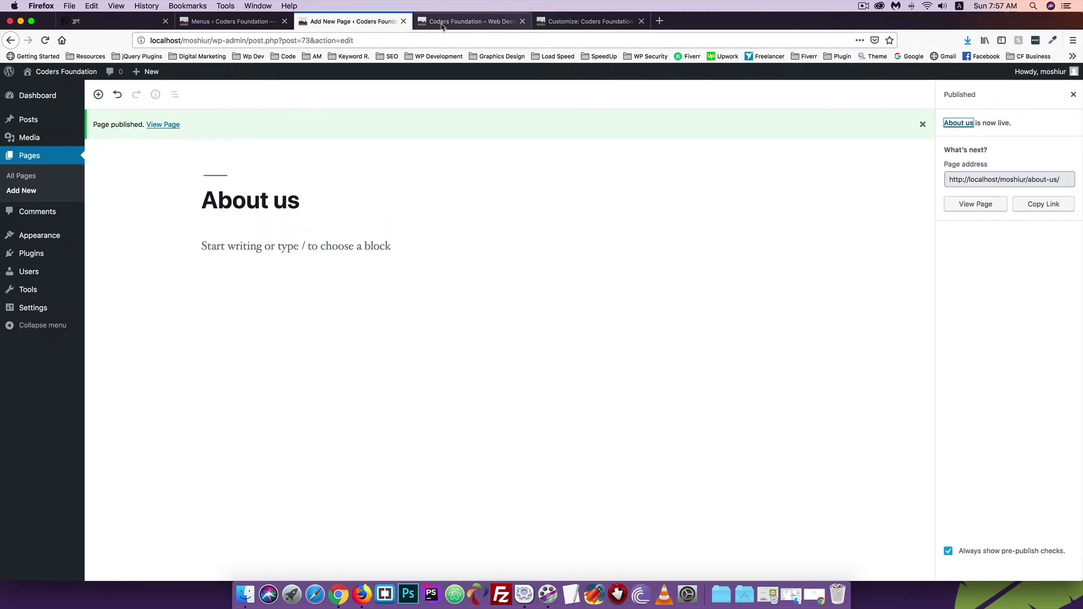
click(45, 40)
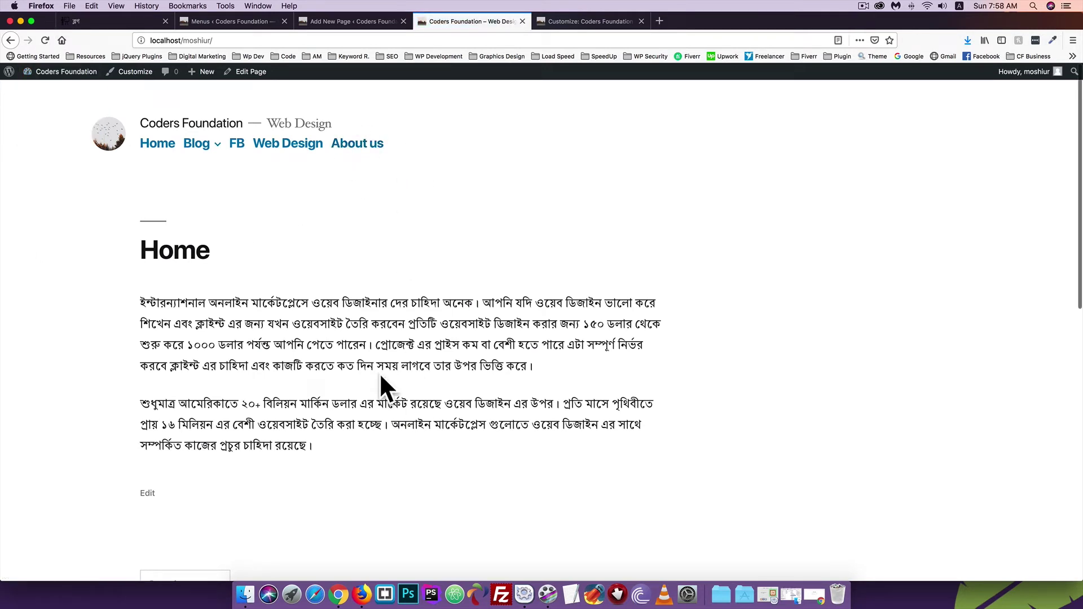
click(202, 17)
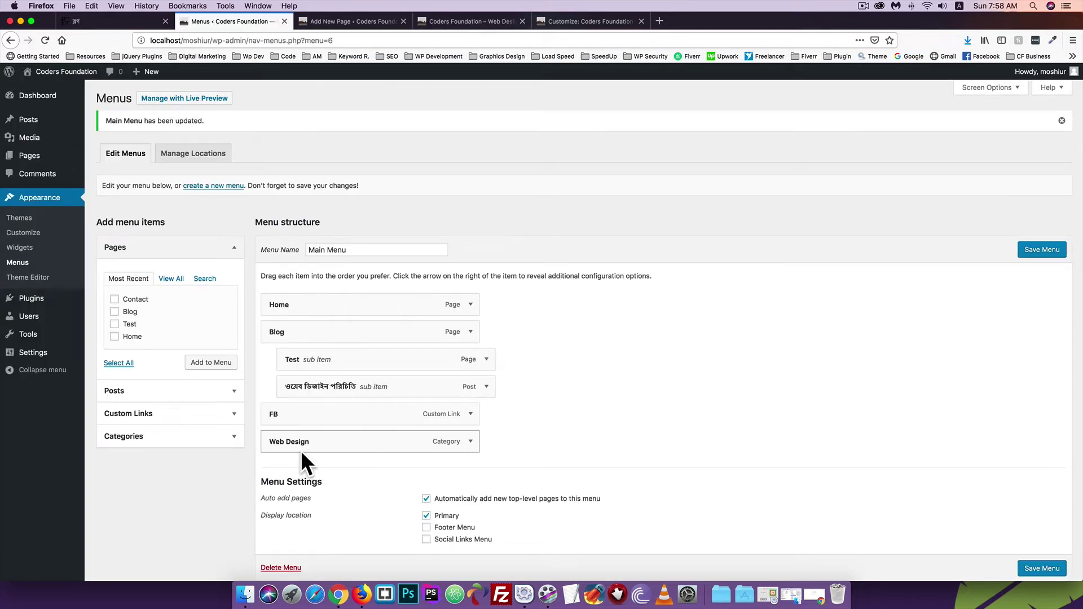
scroll(300, 454, down, 2)
click(14, 265)
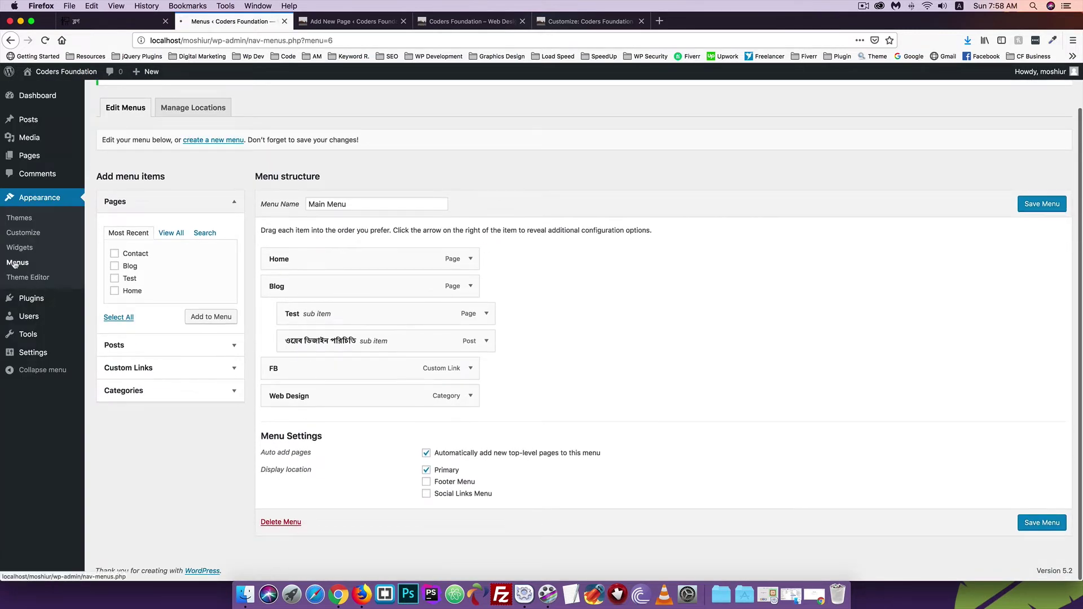
scroll(310, 428, down, 2)
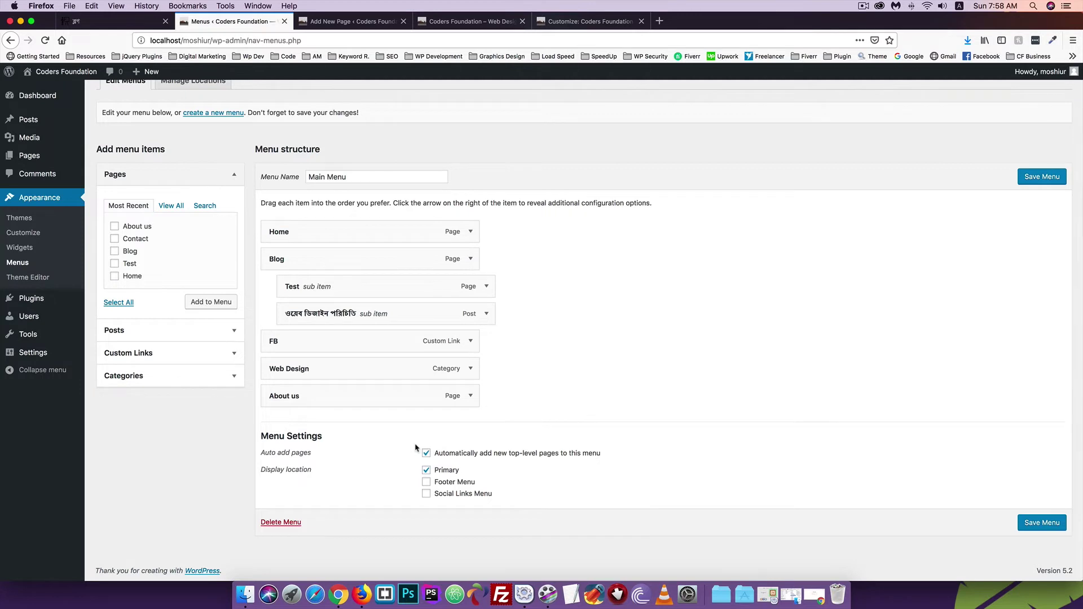
click(450, 21)
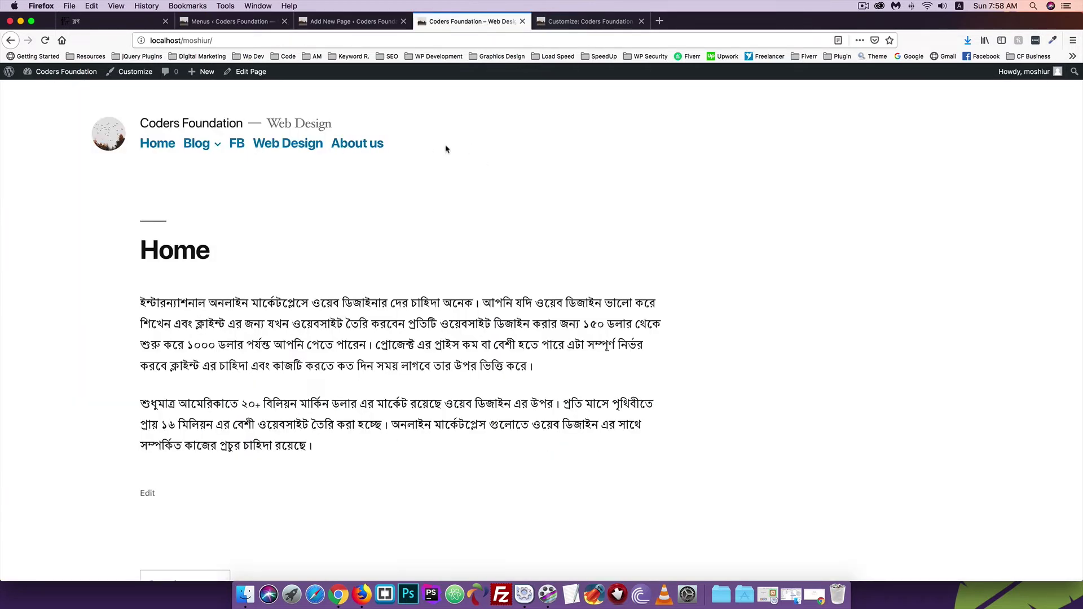
Step: Turn off automatic adding of new top-level pages for Main Menu and save the menu
click(244, 26)
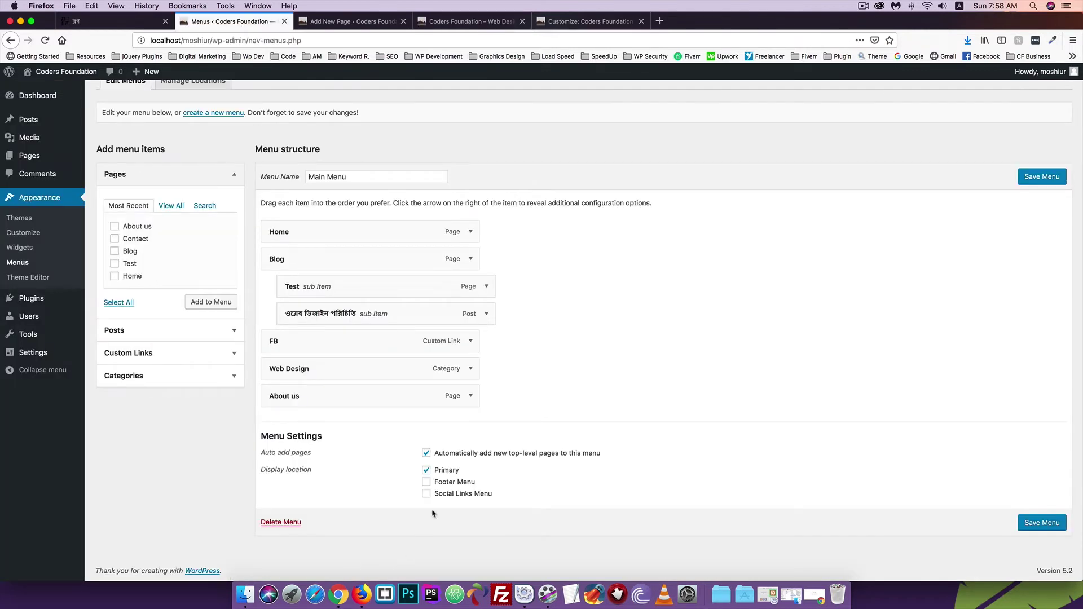
click(426, 453)
click(1037, 520)
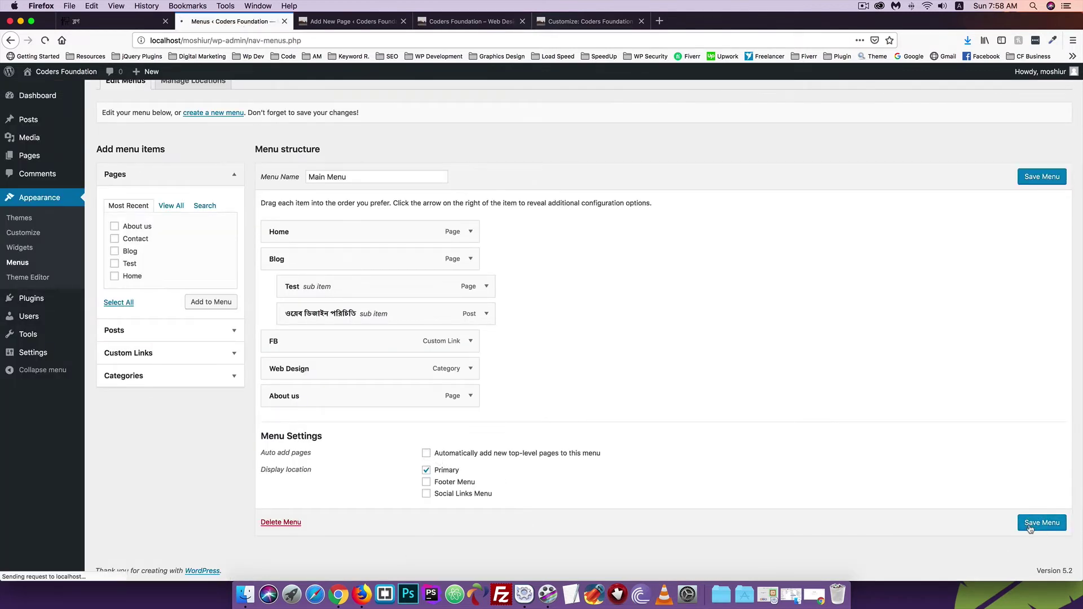
Step: Change Main Menu's display location from Primary to Footer Menu and save the menu
scroll(617, 435, down, 2)
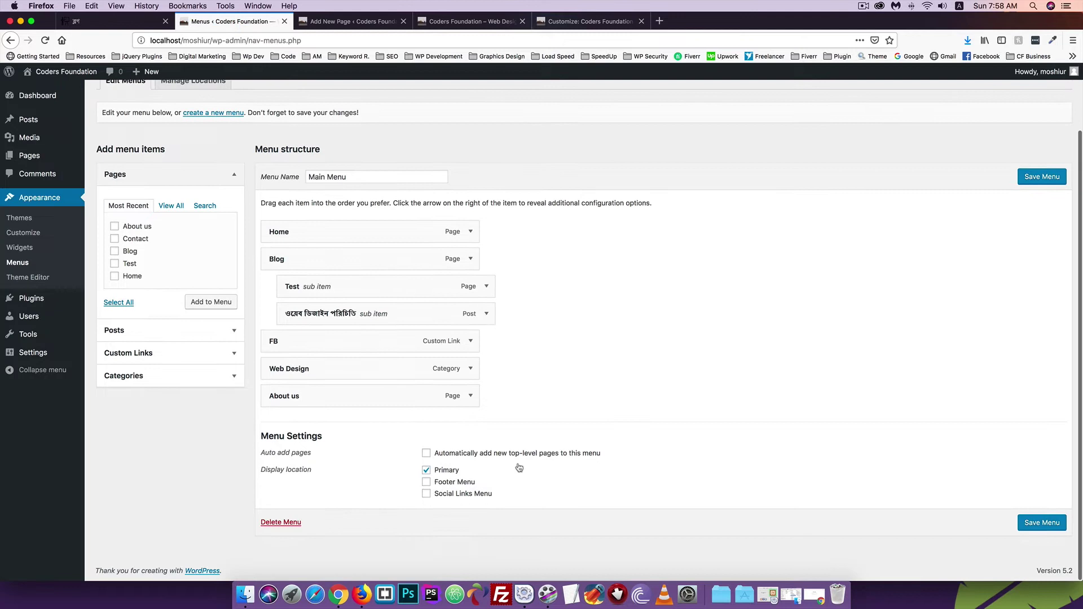
click(450, 484)
click(426, 471)
click(1040, 521)
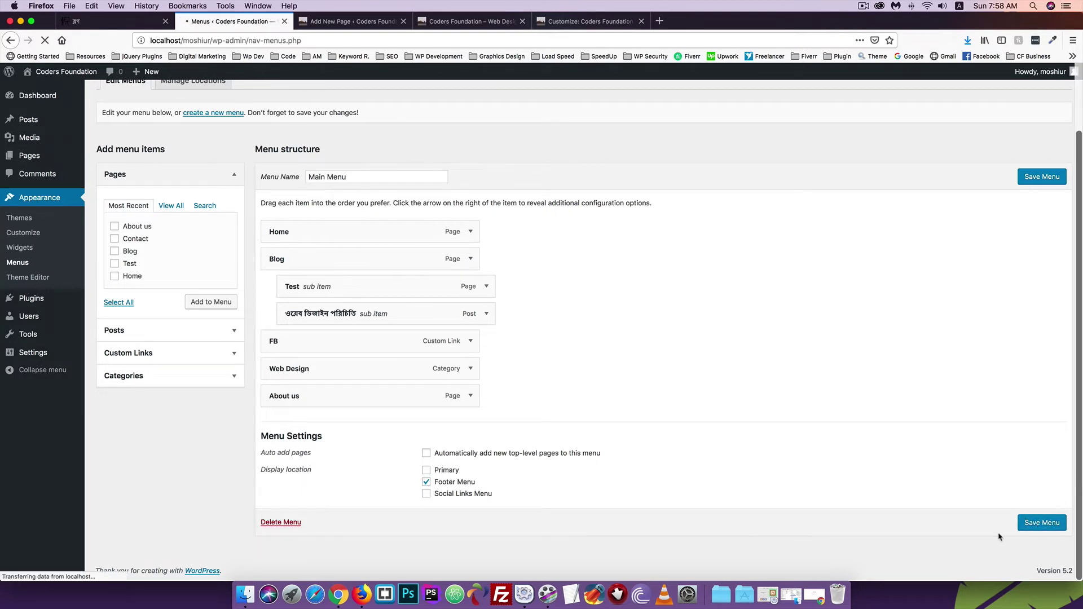
Step: Reload the site's front page and check its header and footer for the menu
click(465, 22)
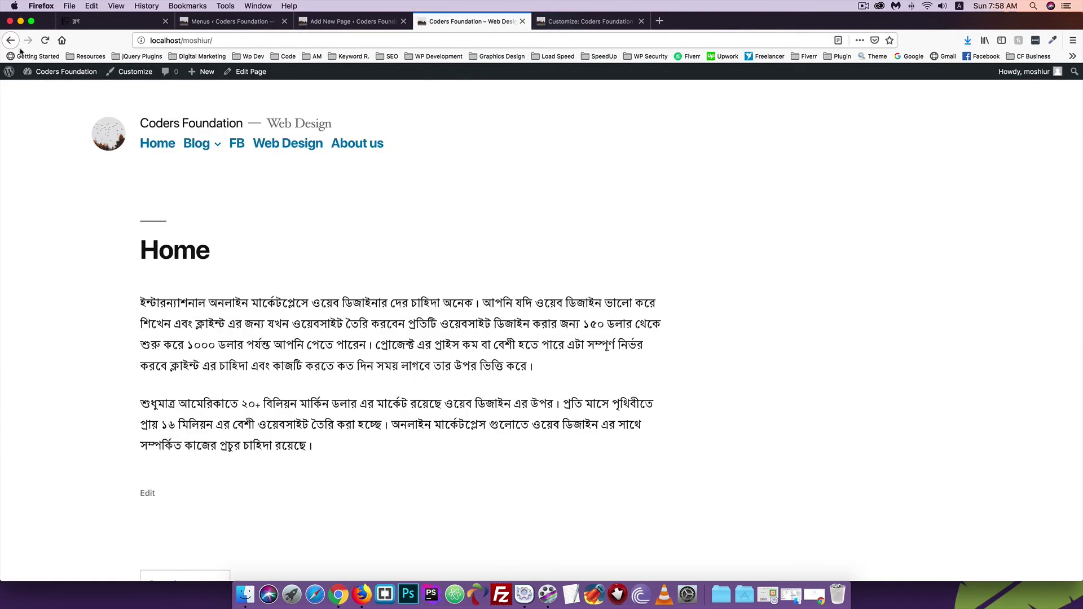
click(43, 43)
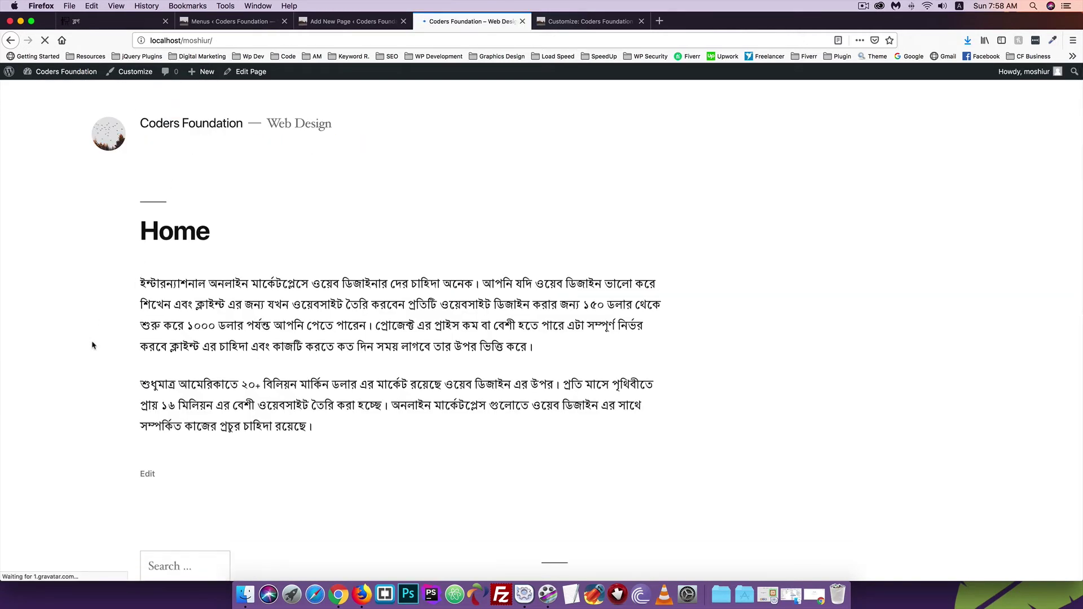
scroll(288, 307, down, 10)
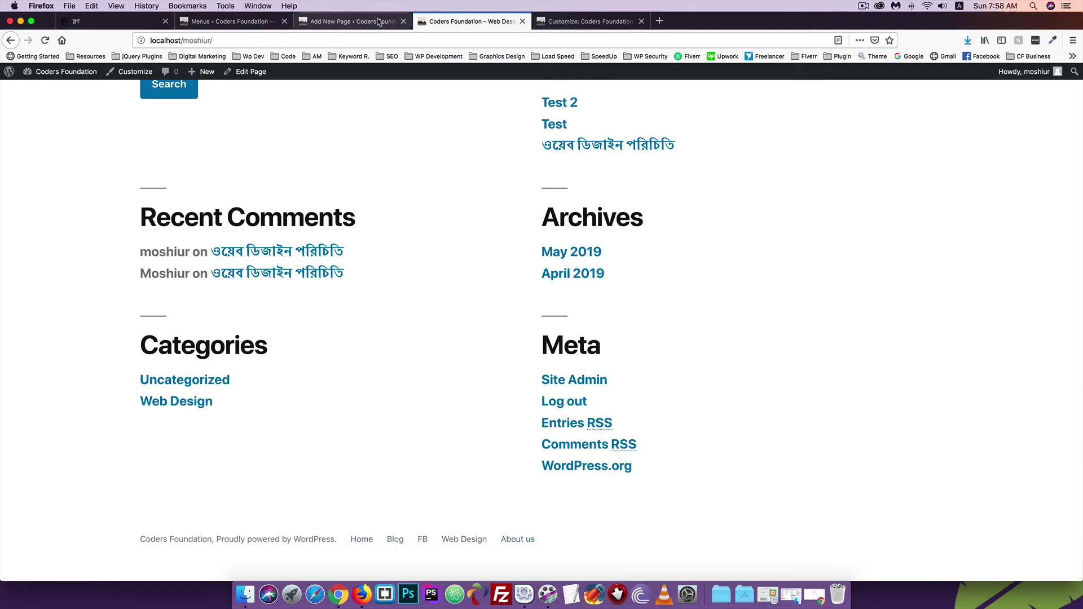
Step: Assign Main Menu to the Primary location in addition to Footer Menu and save the menu
click(215, 23)
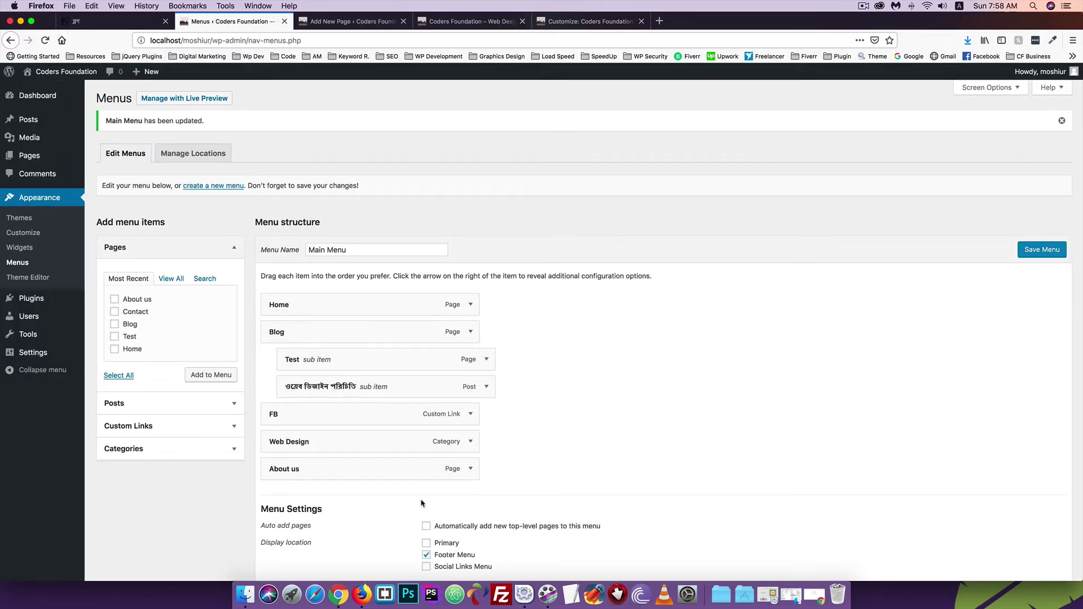
scroll(421, 503, down, 3)
click(426, 470)
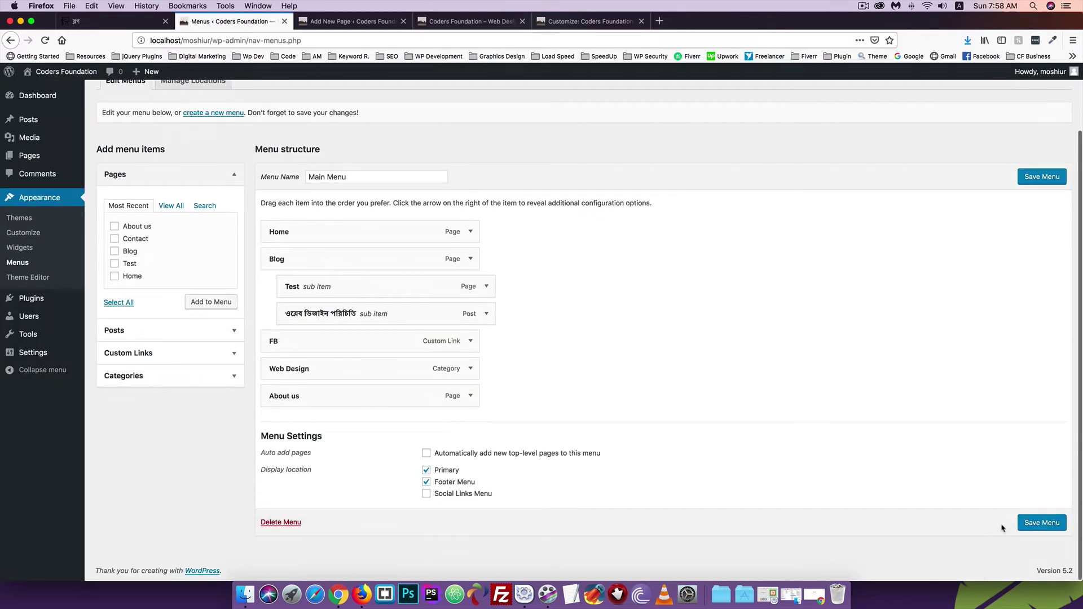
click(1030, 524)
Step: Reload the front page to inspect the menu in both locations, and return to the menu editor to review Main Menu's structure and settings
click(458, 23)
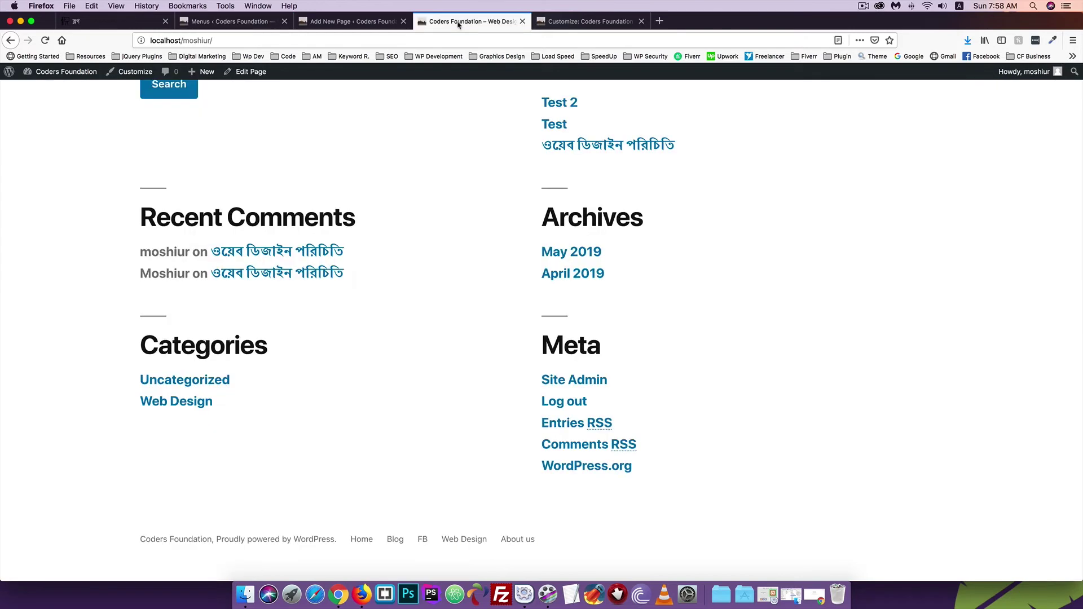
click(46, 40)
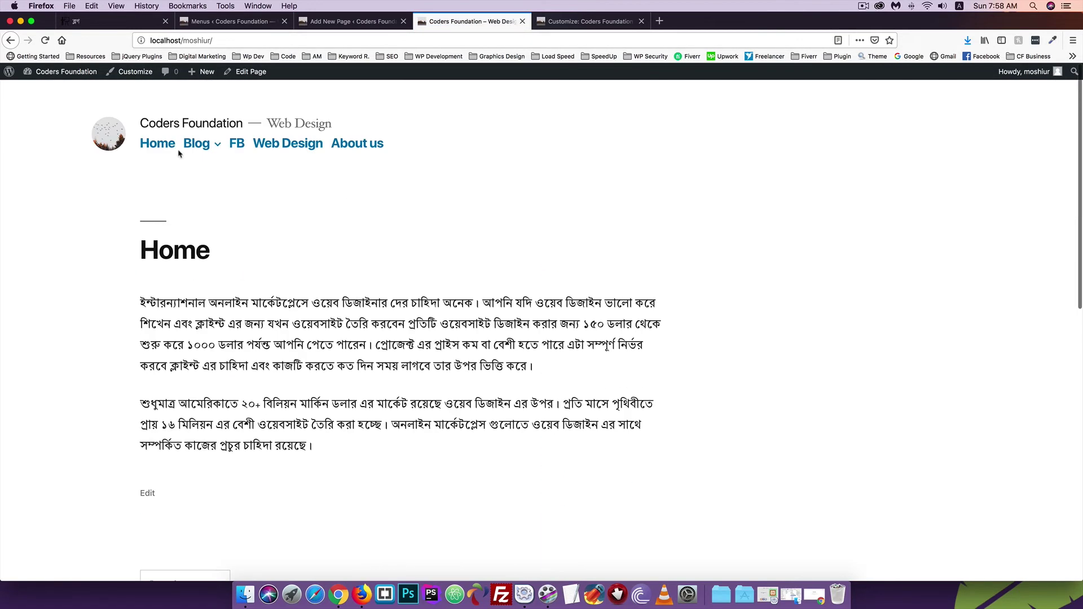
scroll(169, 169, down, 15)
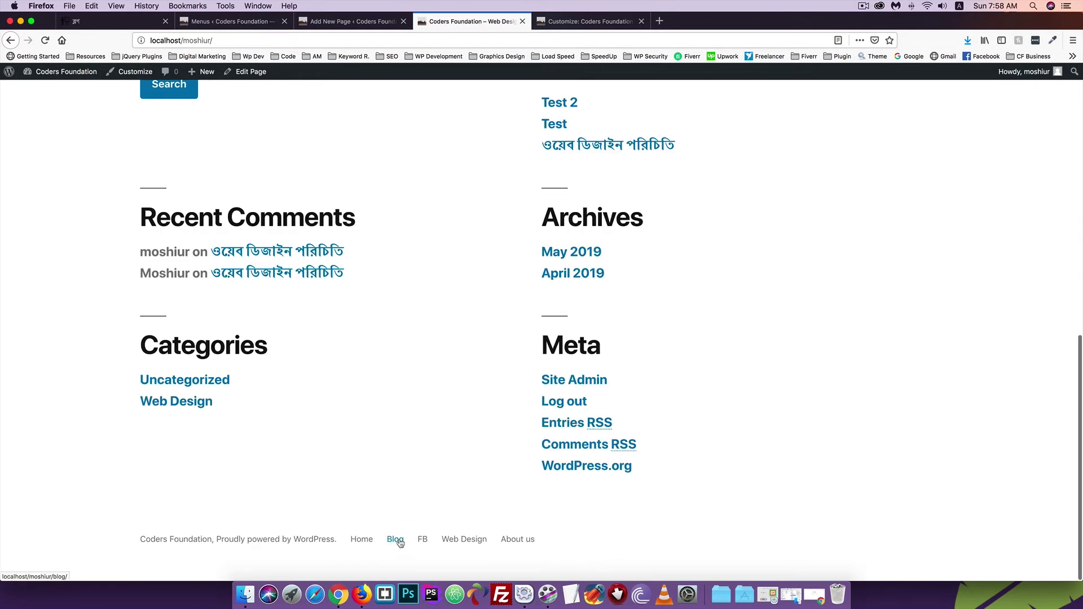
click(254, 20)
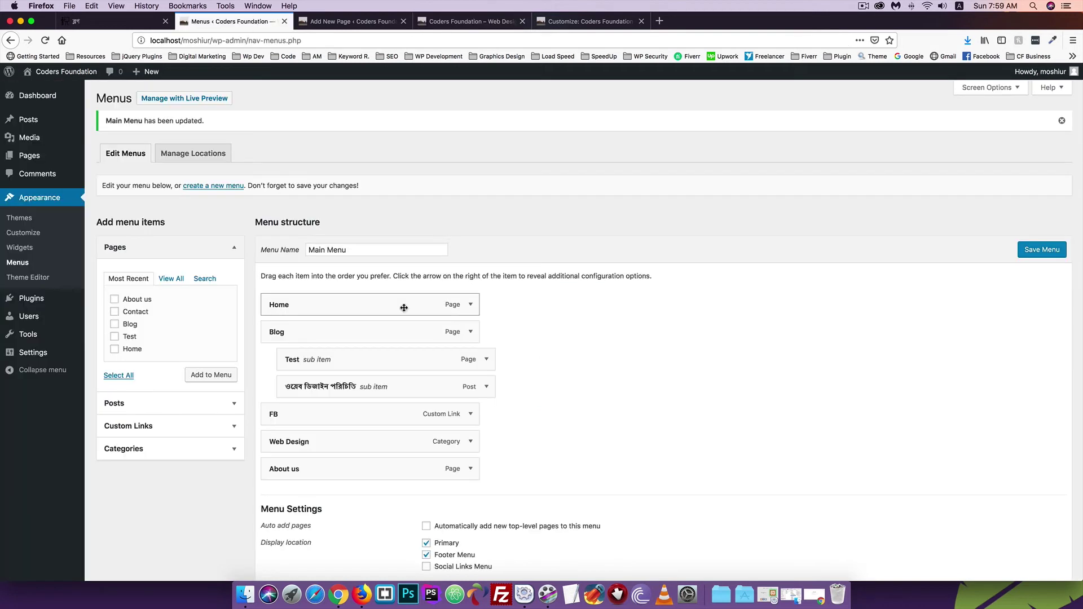
scroll(451, 338, down, 3)
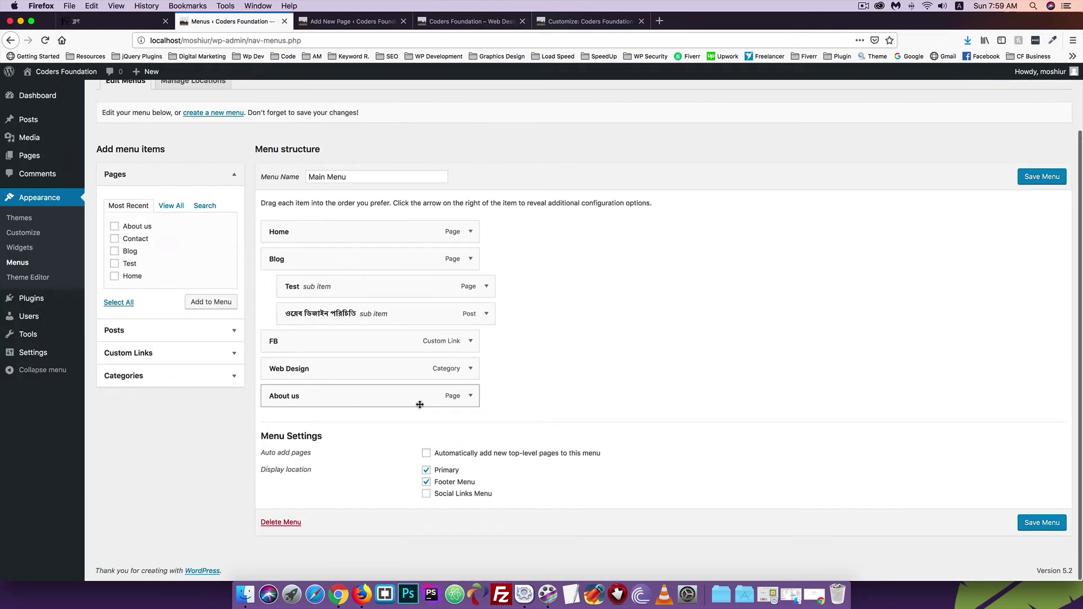
scroll(563, 213, up, 2)
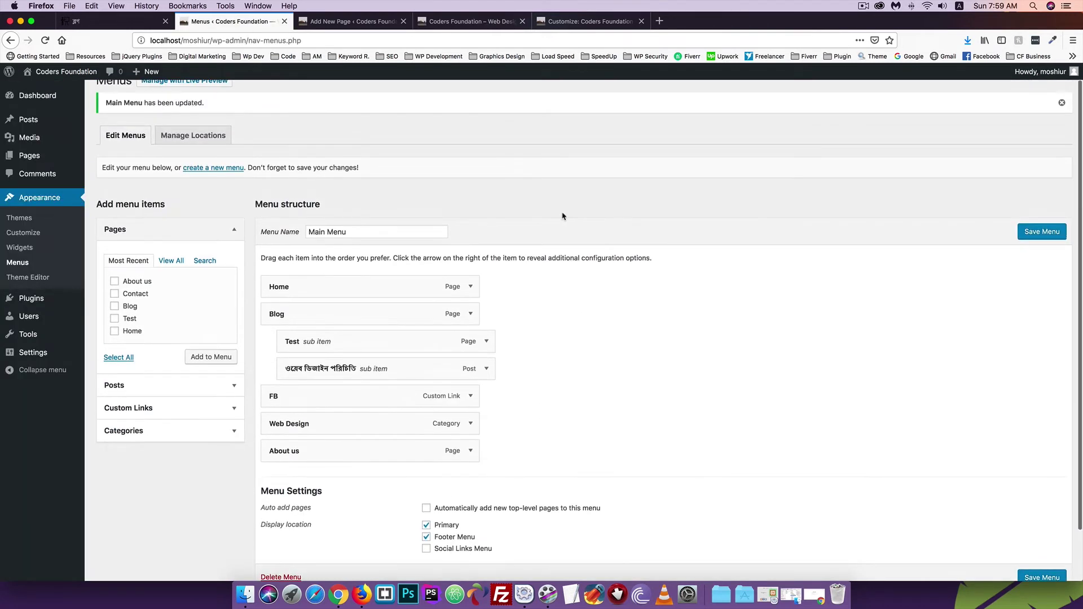
Step: Create a new menu named Social Menu
scroll(562, 216, up, 1)
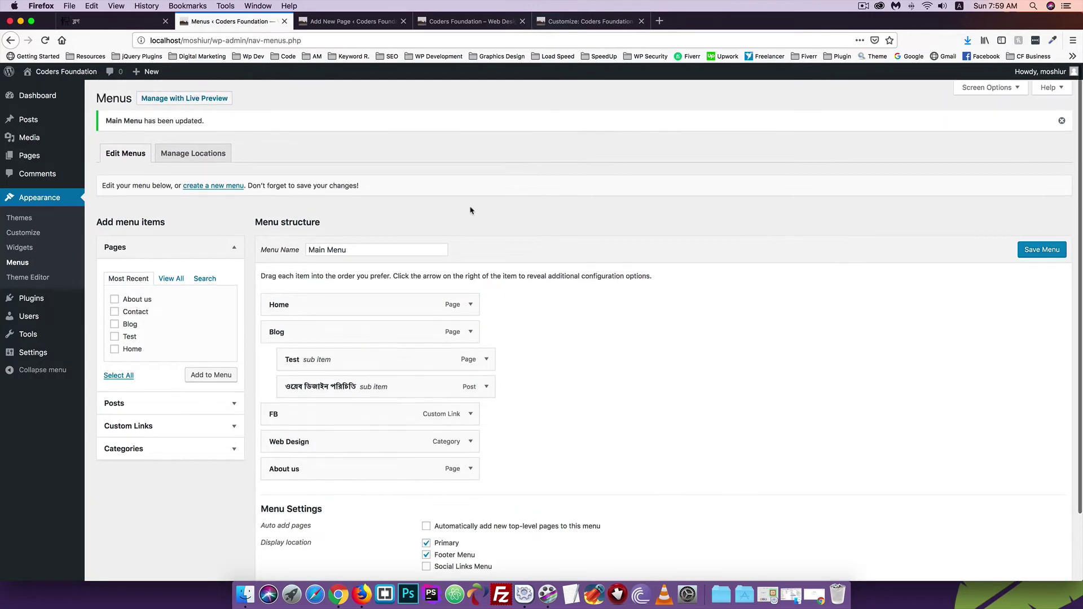
click(211, 187)
click(339, 221)
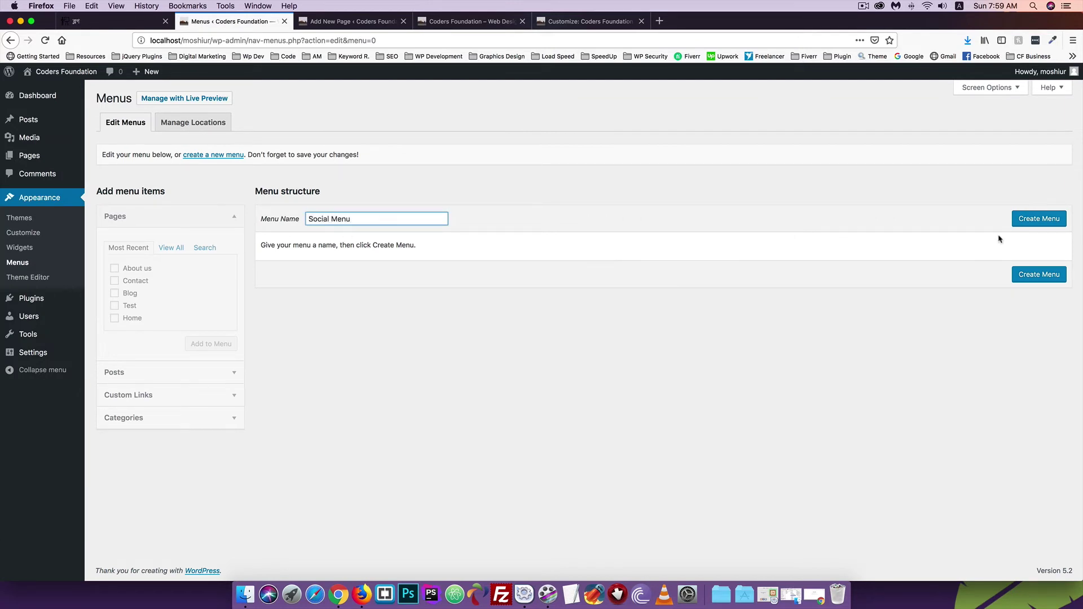
click(1040, 219)
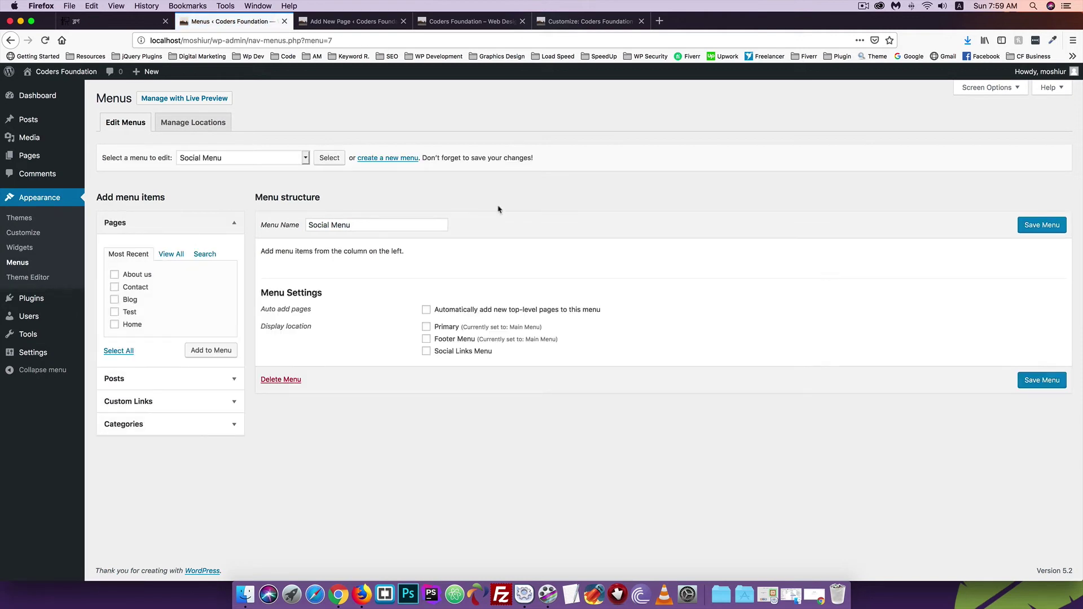
Step: Add a custom link to Social Menu with FB as the URL and # as the link text
click(134, 401)
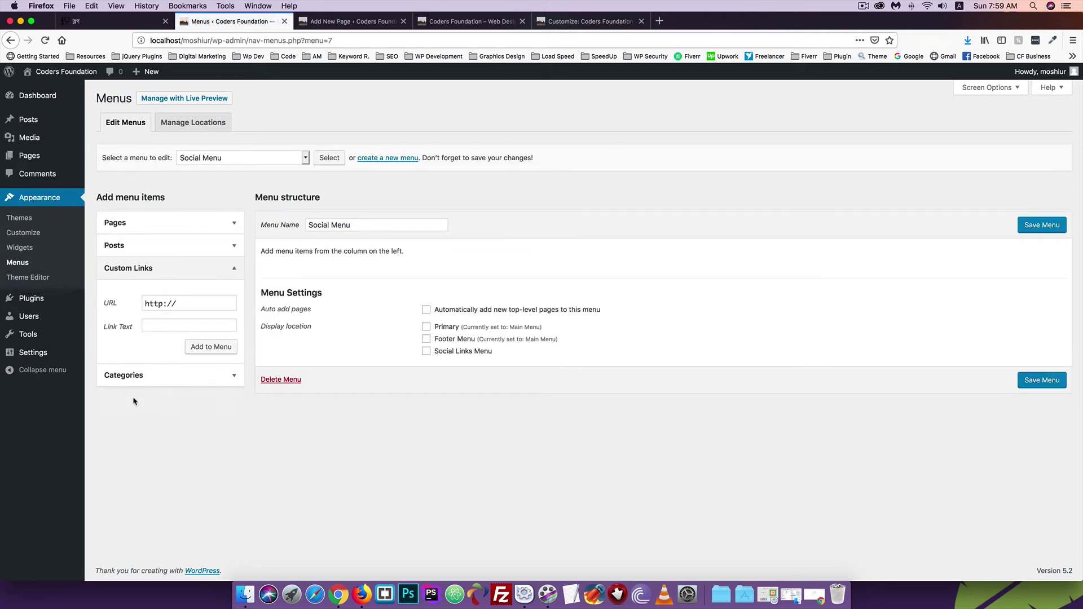
triple_click(181, 304)
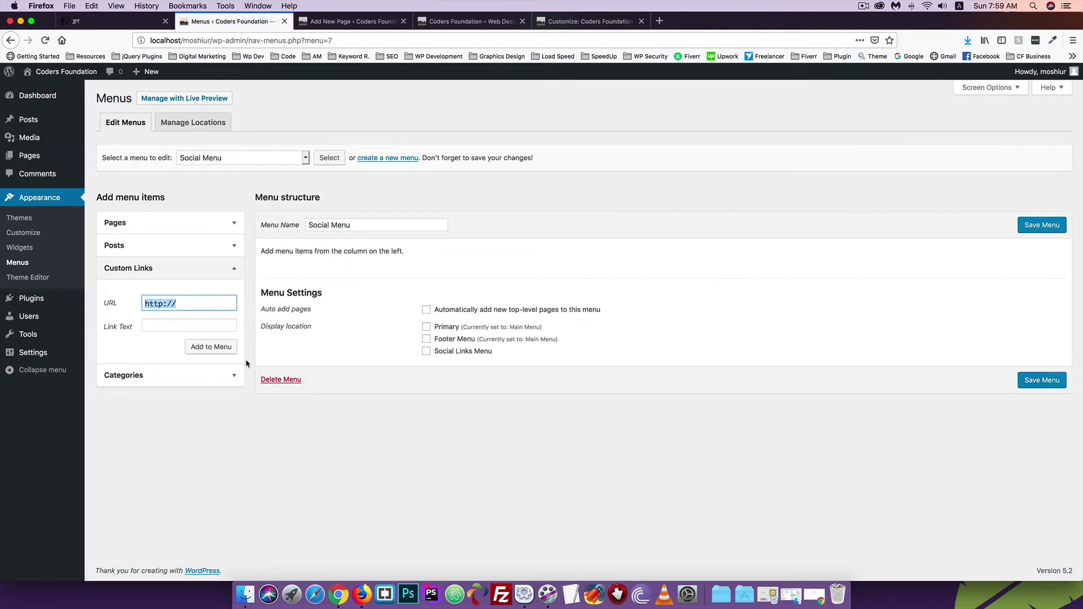
text(FB)
click(164, 327)
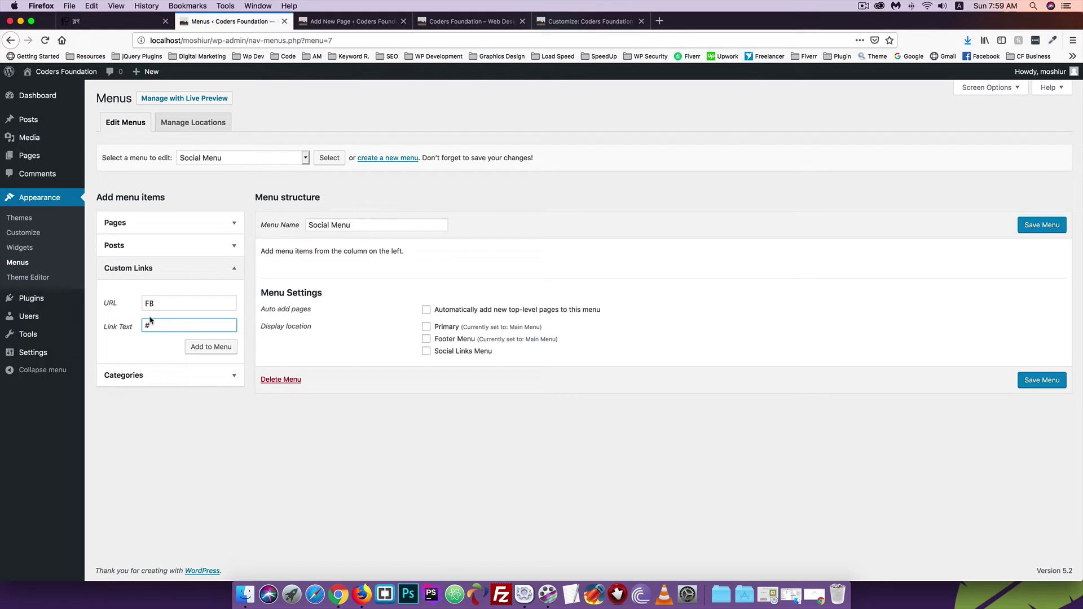
click(208, 351)
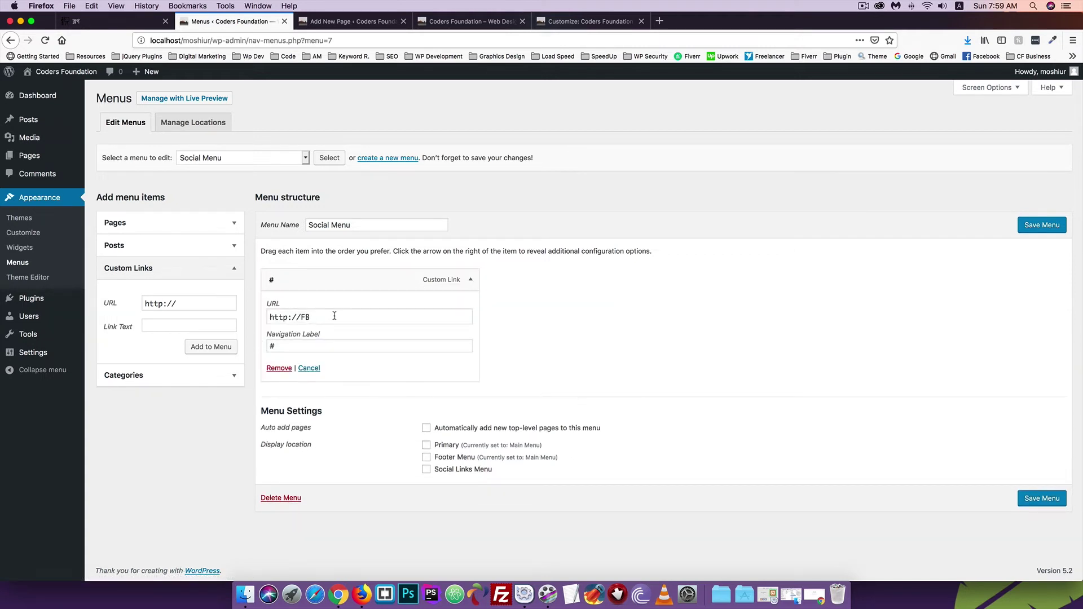
Step: Set the custom link's URL to # and its navigation label to FB, and collapse the item's settings
drag(334, 314, 176, 318)
text(#)
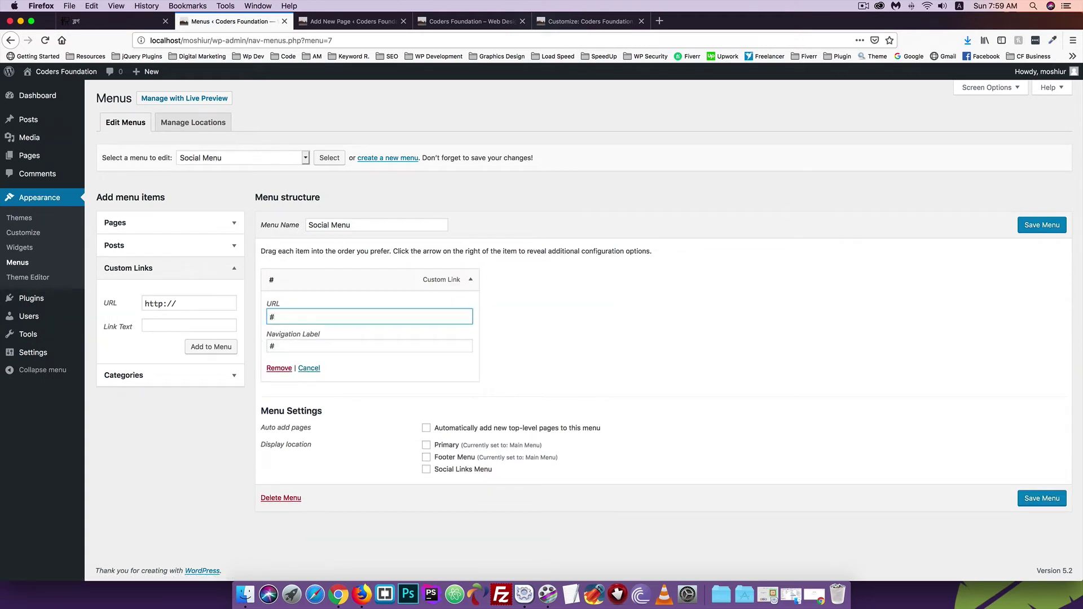
drag(281, 346, 272, 347)
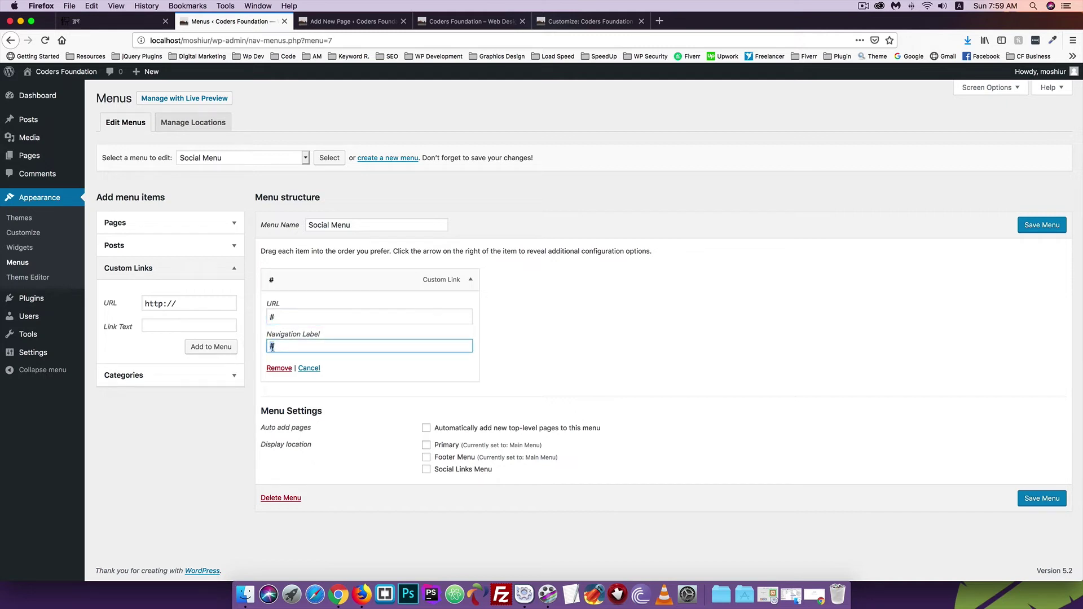
text(FB)
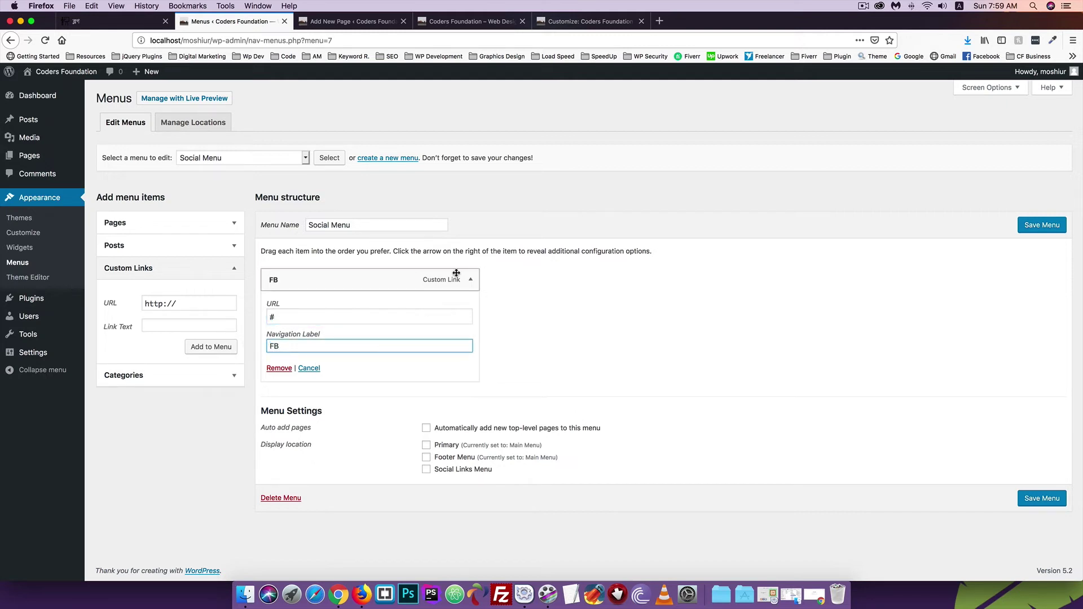
click(470, 279)
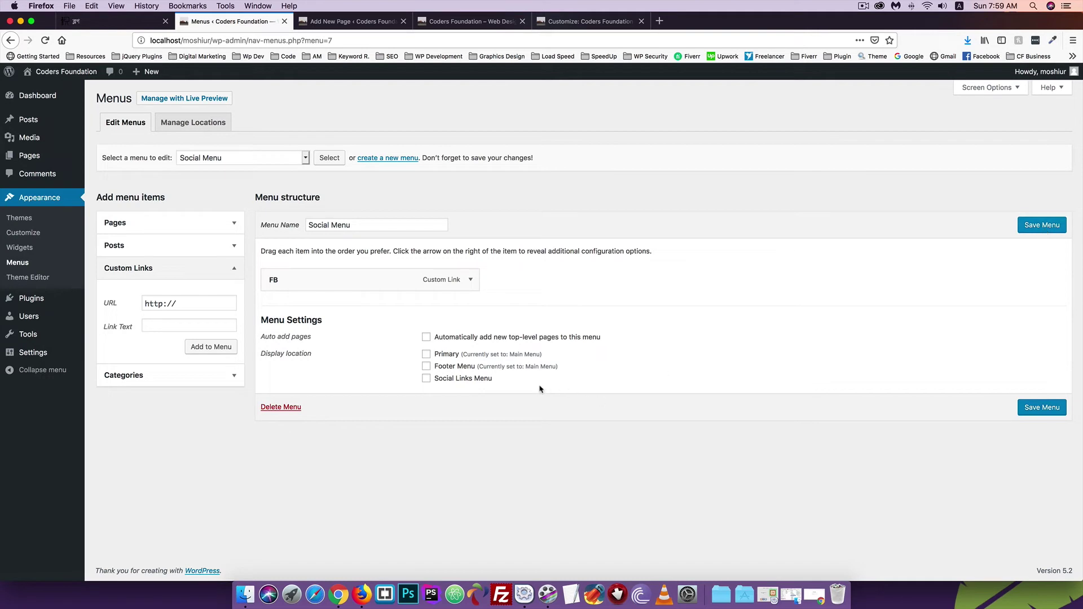
Step: Assign Social Menu to the Social Links Menu location, save it, and reload the site's front page
click(471, 379)
click(1047, 410)
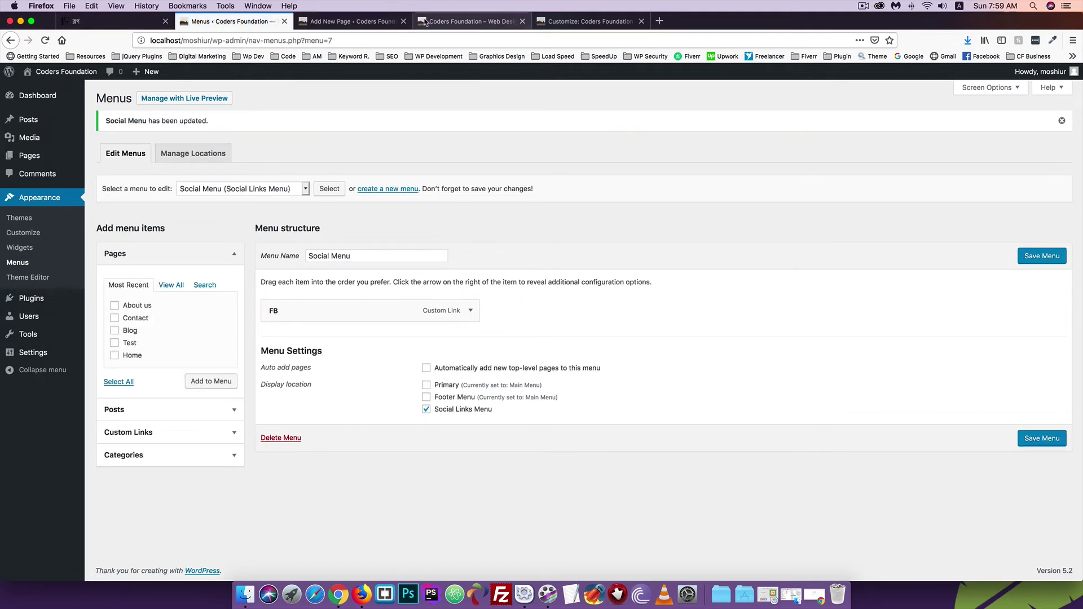
click(446, 21)
click(45, 41)
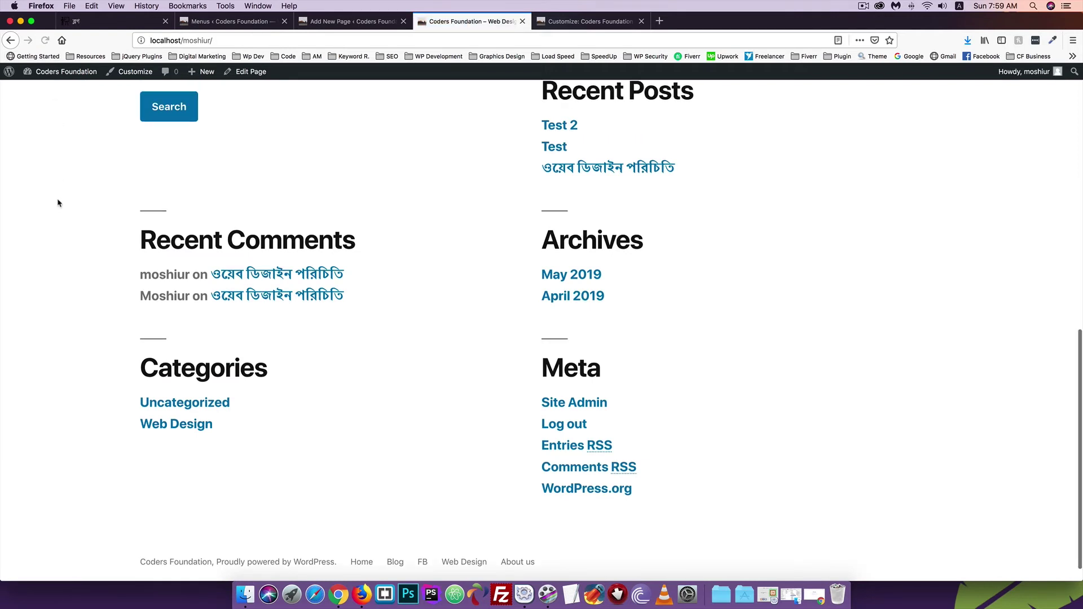
click(205, 21)
click(470, 310)
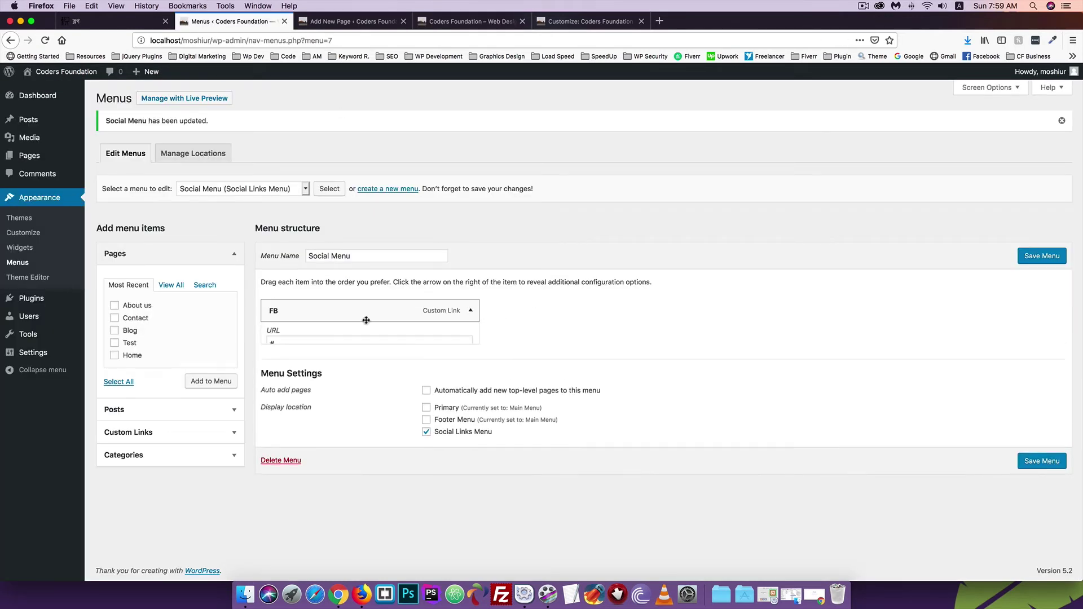
click(288, 346)
key(BackSpace)
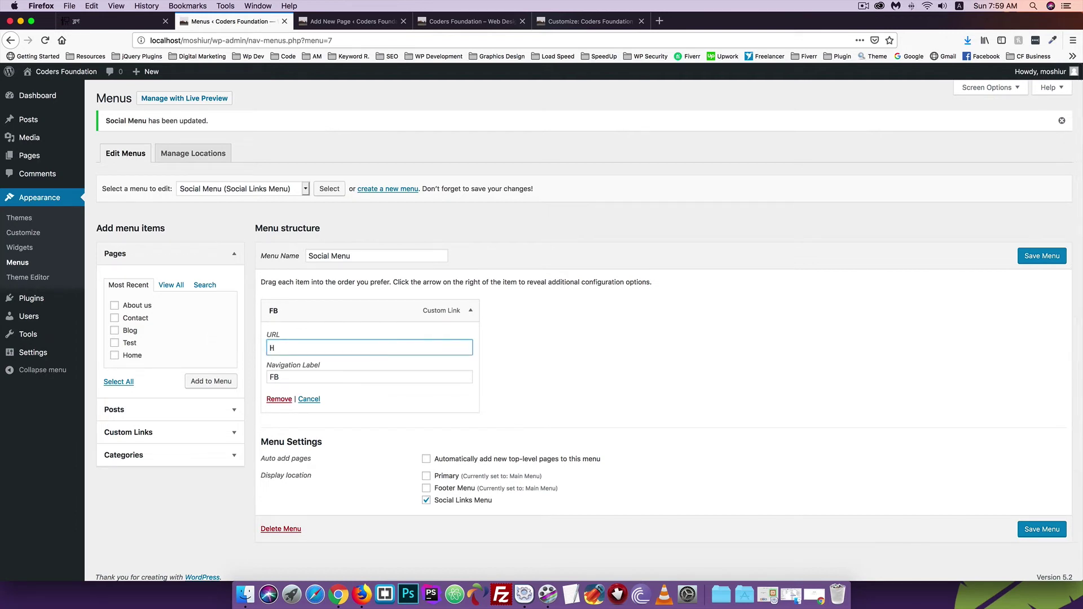
text(https://www.facebook.com/)
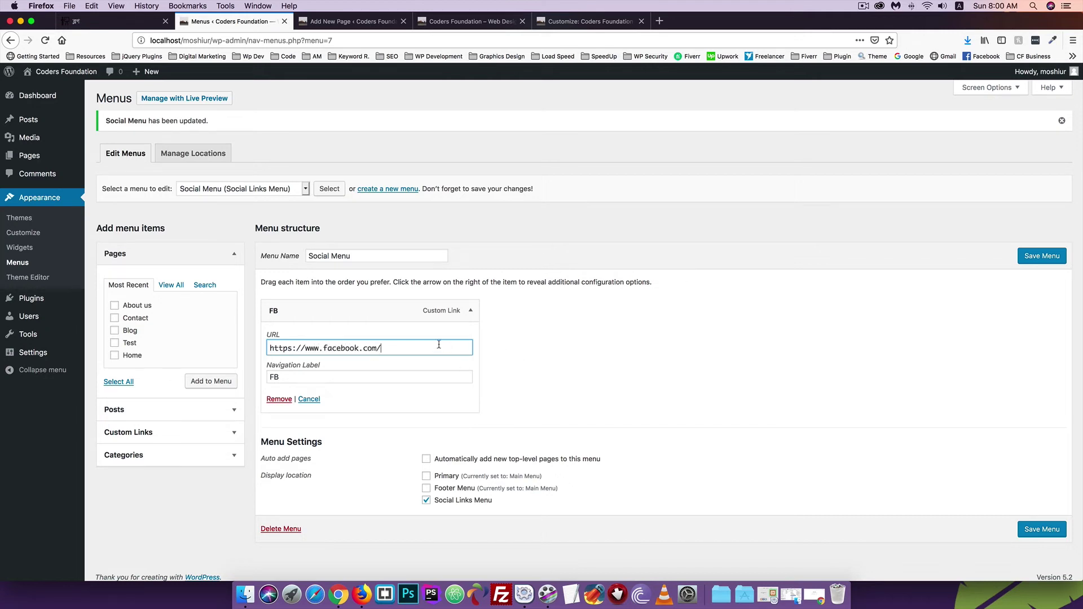
click(1042, 529)
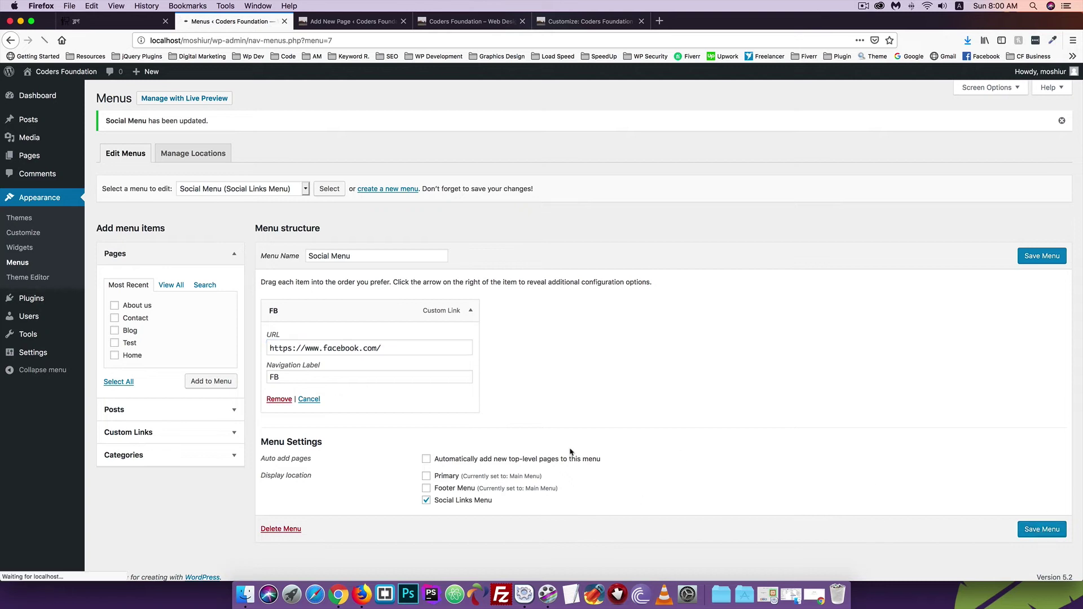
Step: Expand the FB item's settings and reload the front page to check the social link in the header
click(470, 310)
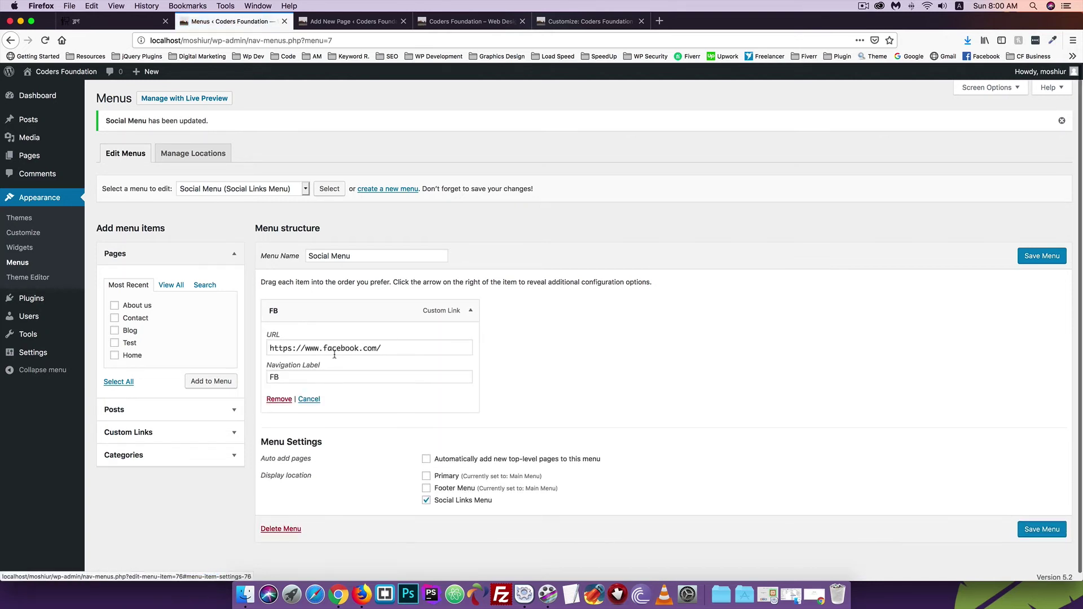
click(435, 20)
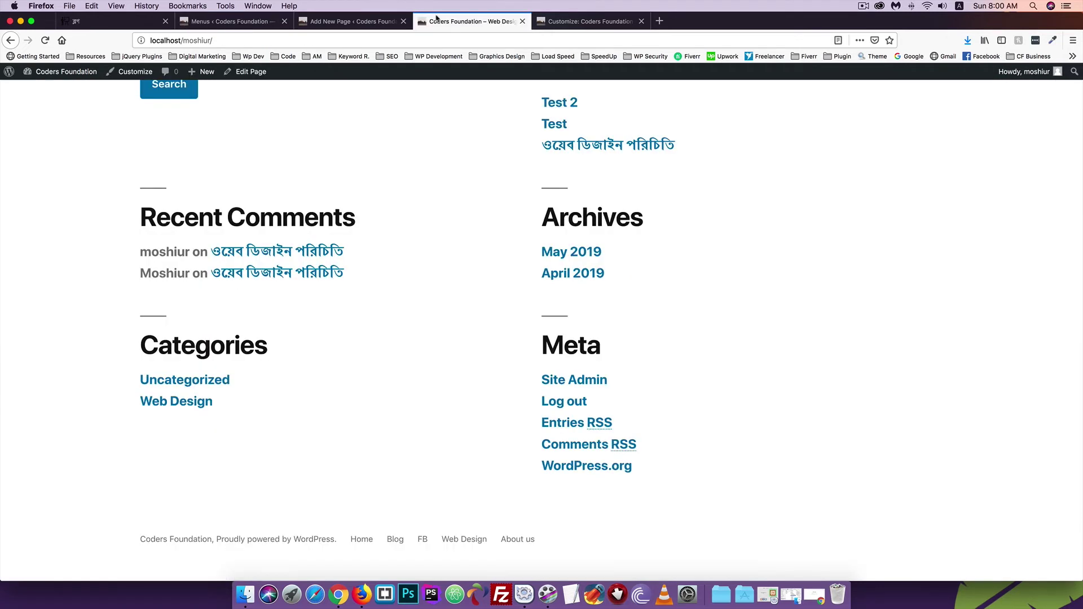
click(45, 40)
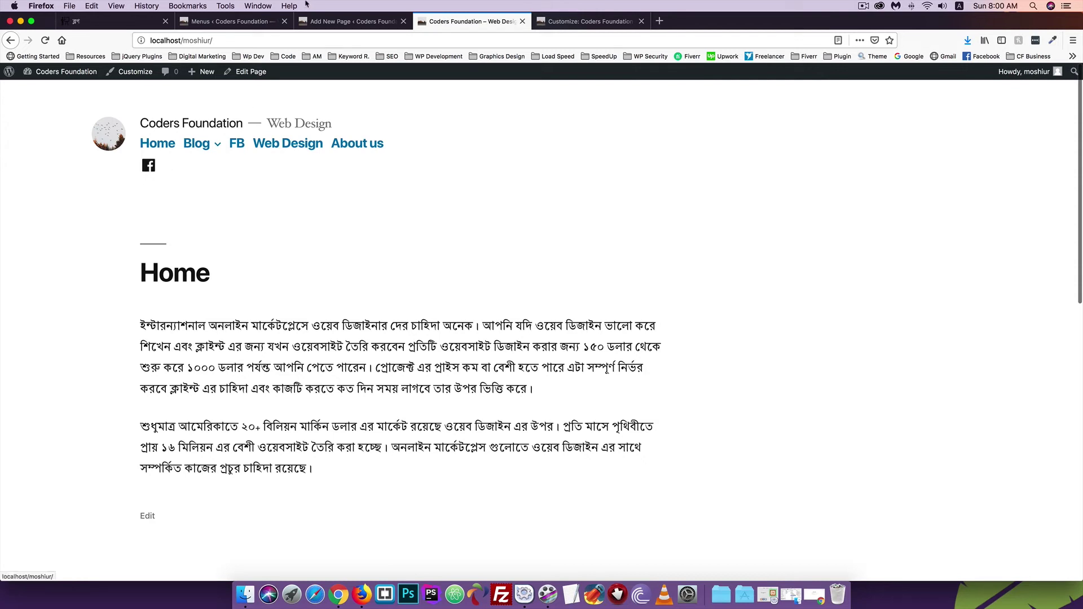
Step: Replace the FB item's URL in Social Menu with # and save the menu
click(244, 22)
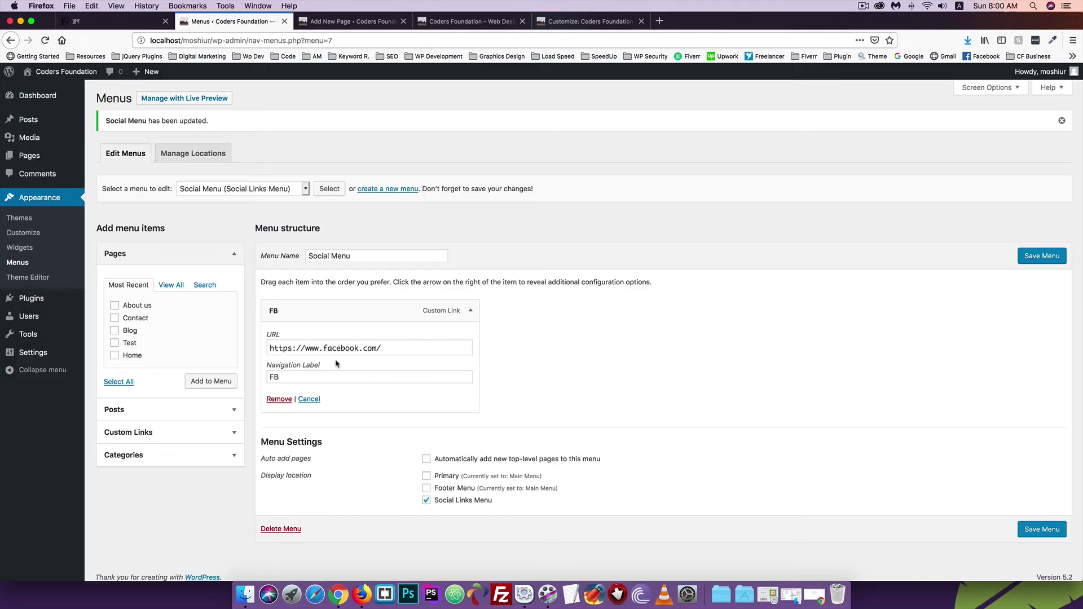
drag(368, 348, 228, 347)
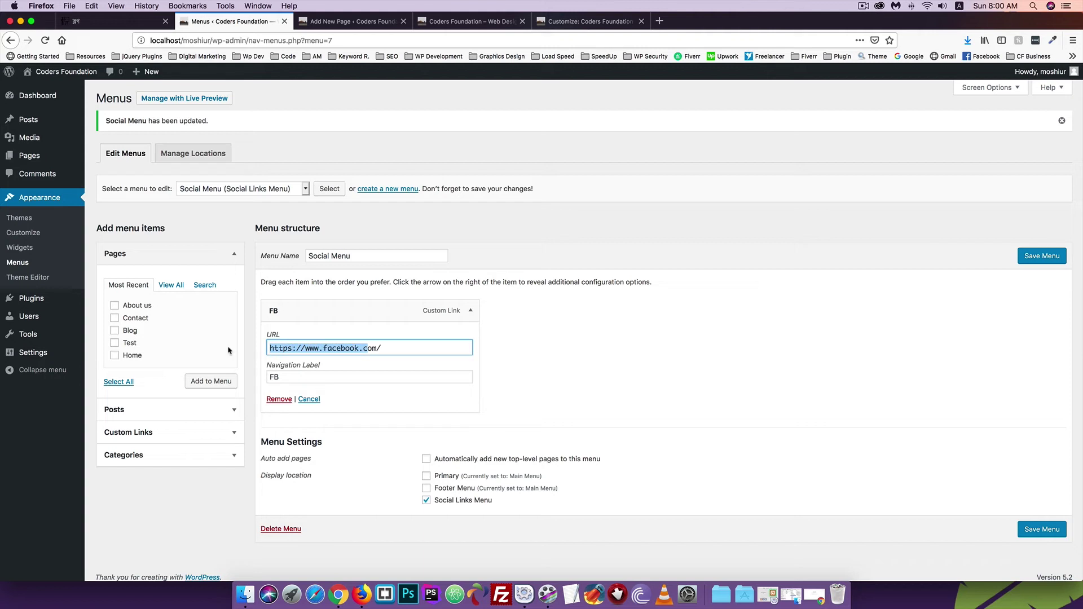
text(#)
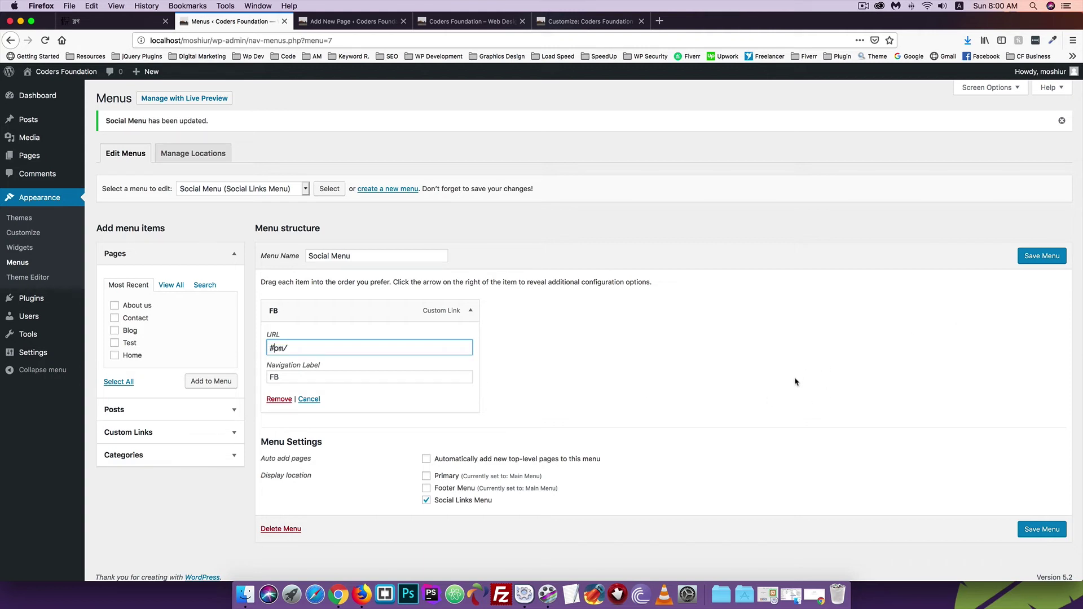
key(super+a)
key(BackSpace)
text(#)
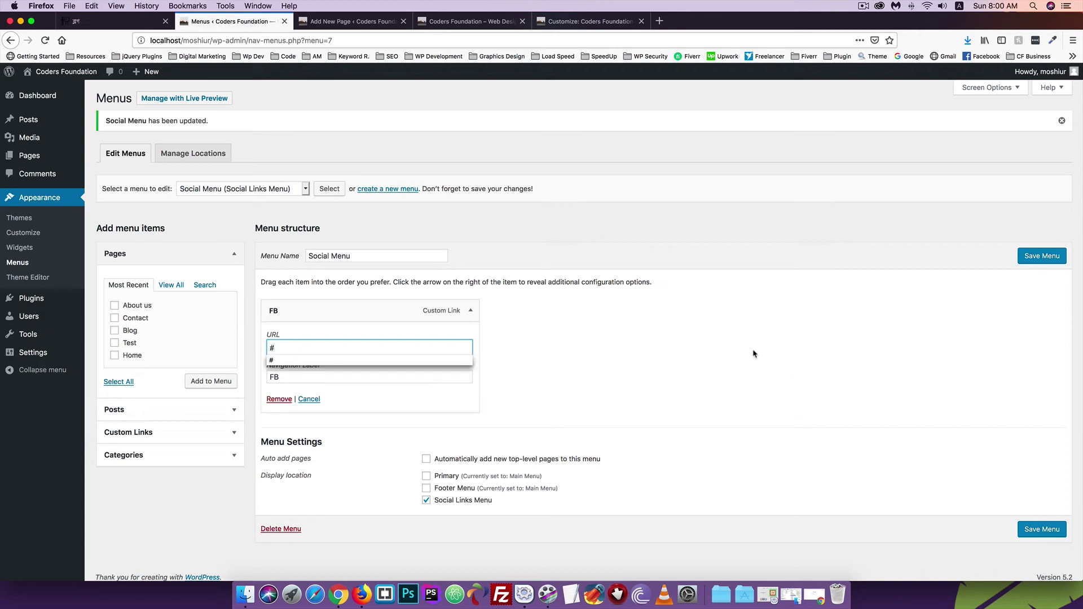
click(753, 353)
click(1042, 529)
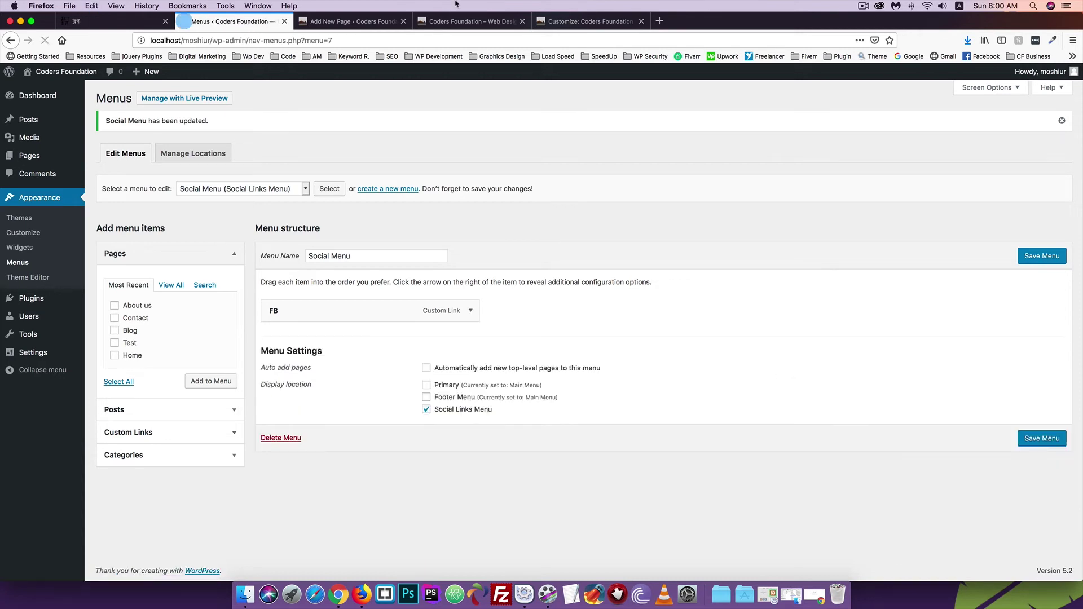
Step: Reload the front page to see how the header's social link icon is displayed with the # URL
click(468, 20)
click(45, 40)
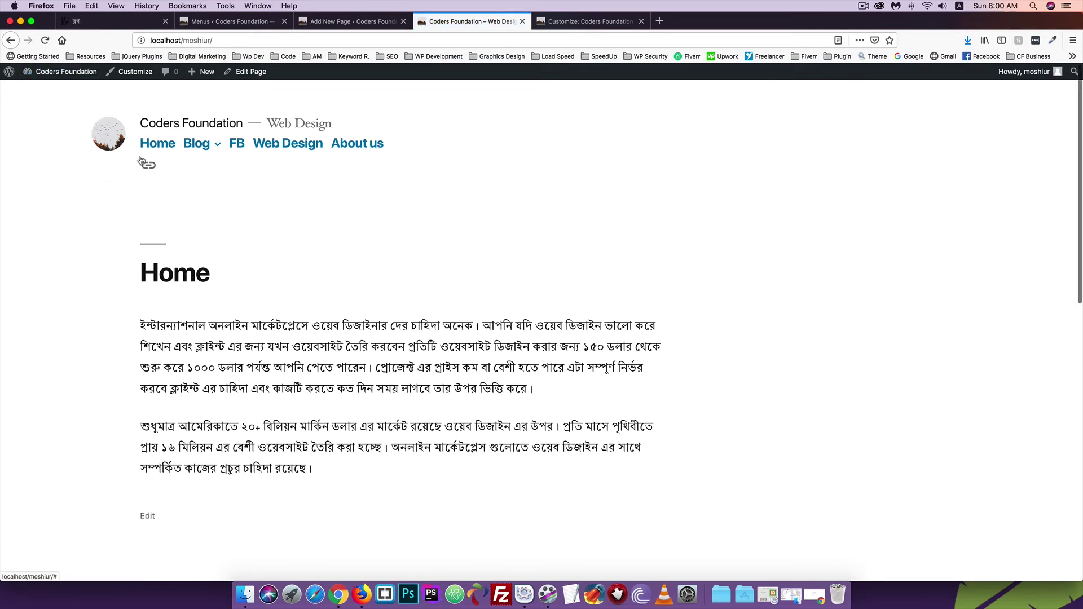
click(350, 22)
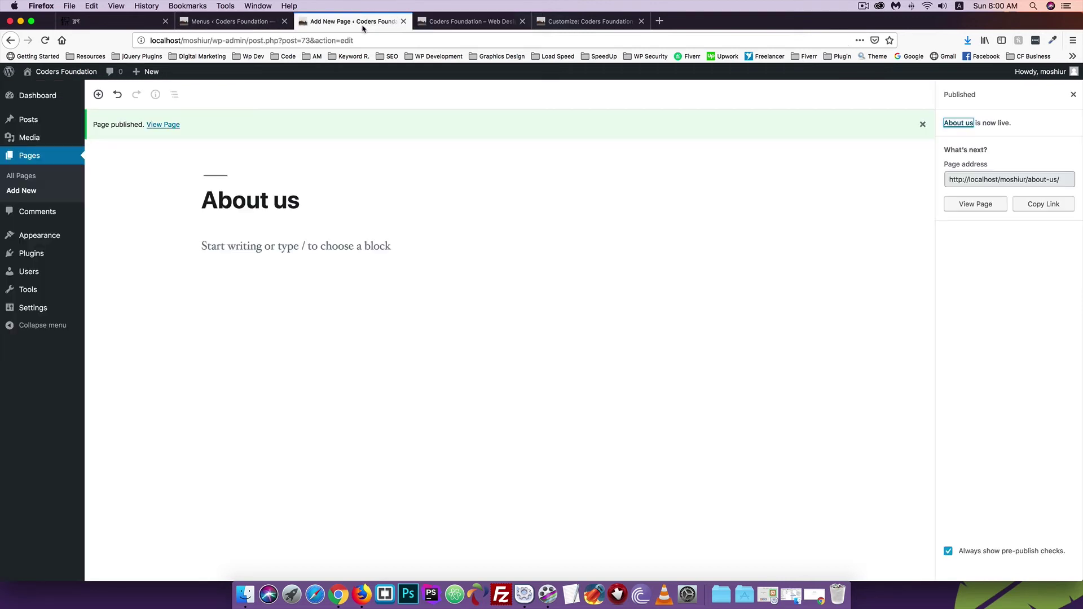
click(179, 24)
click(470, 310)
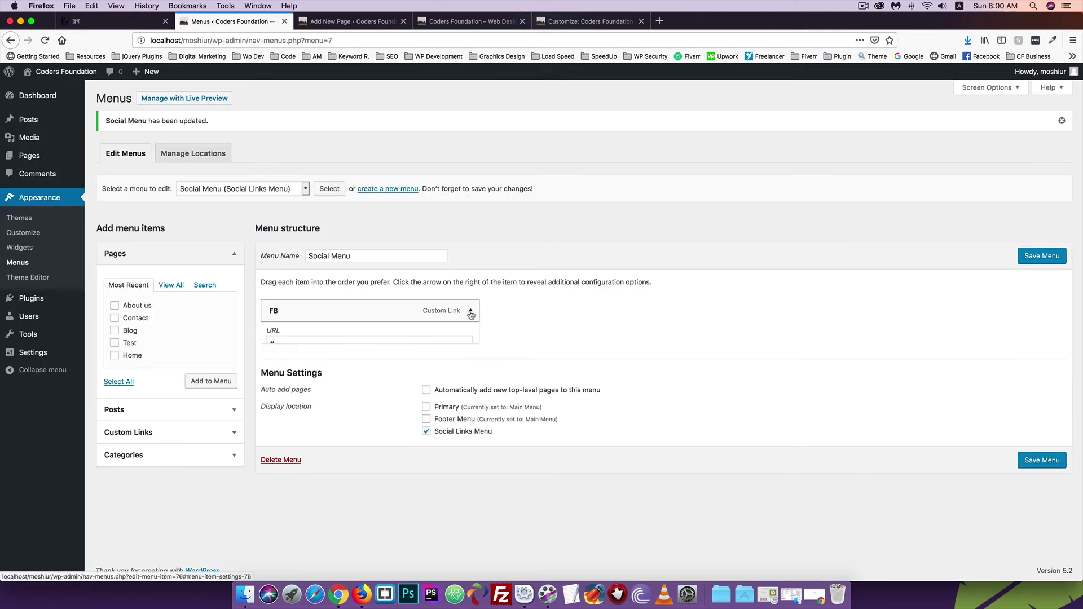
drag(281, 348, 250, 344)
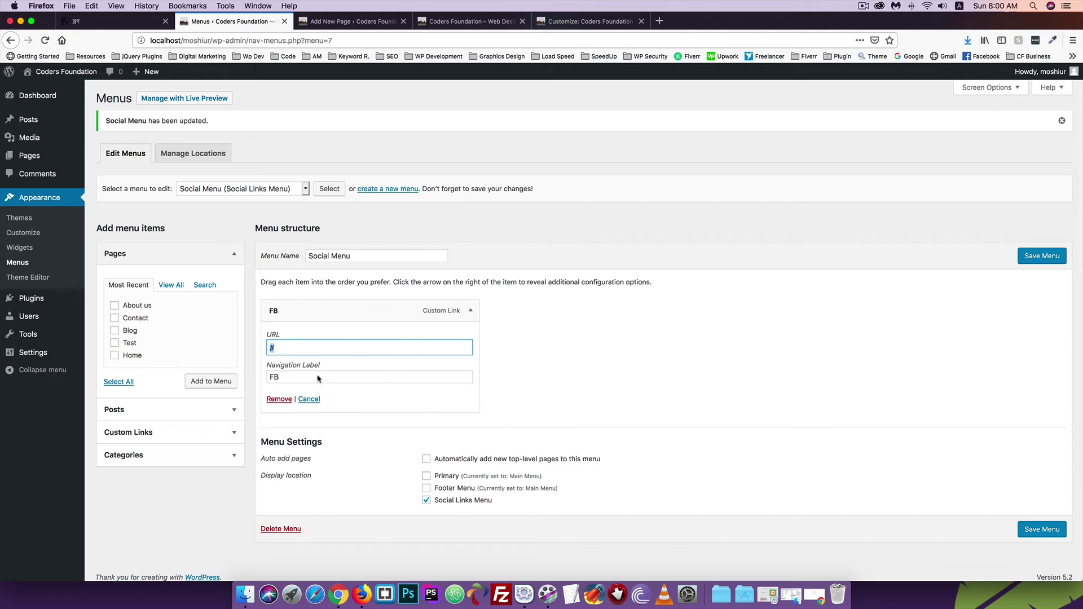
click(506, 22)
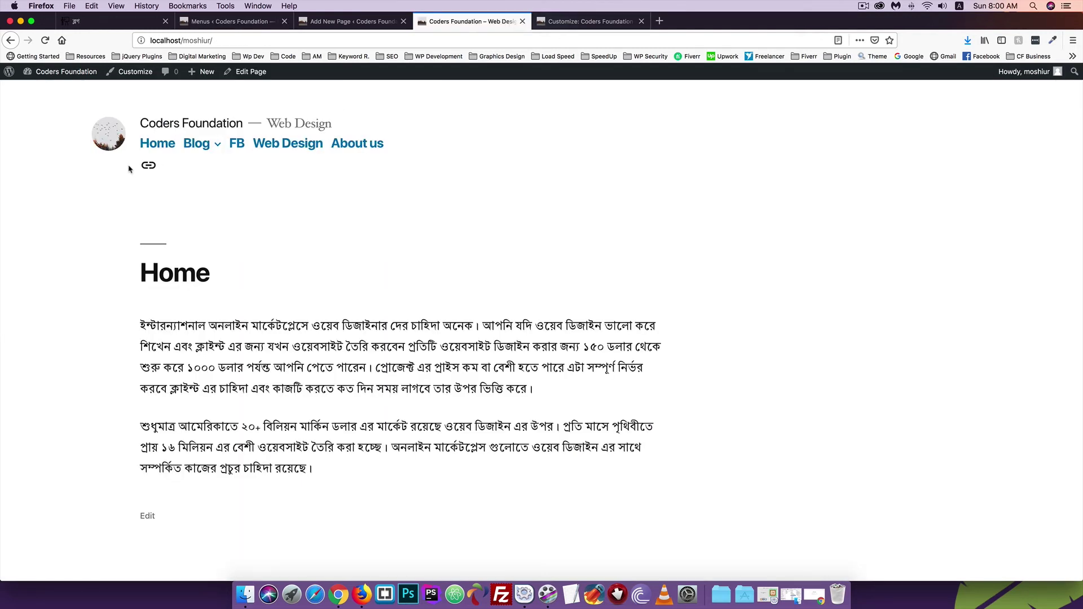
click(232, 22)
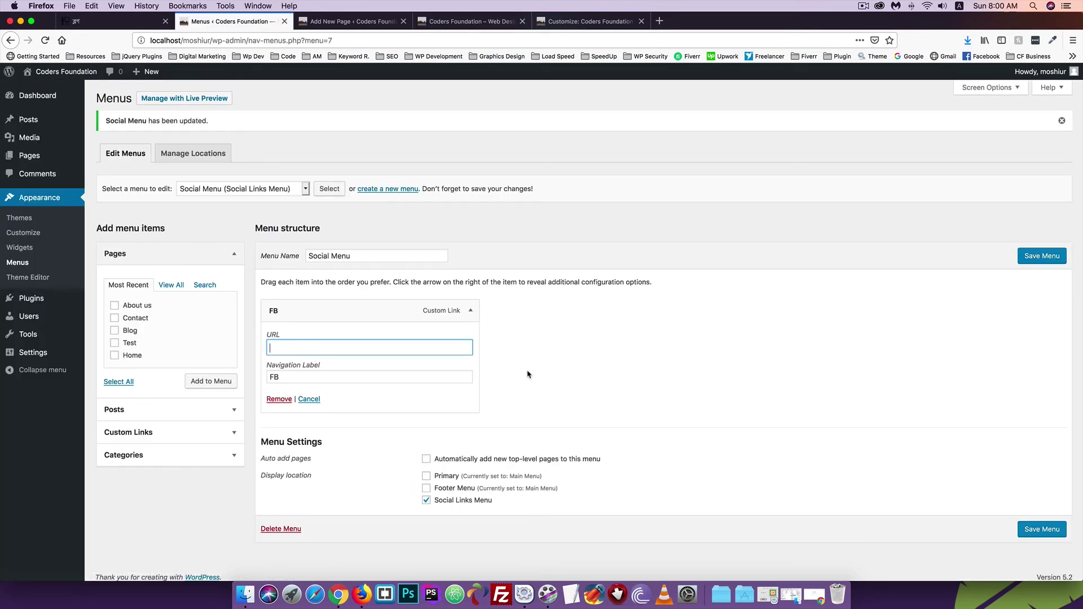
text(https)
key(Down)
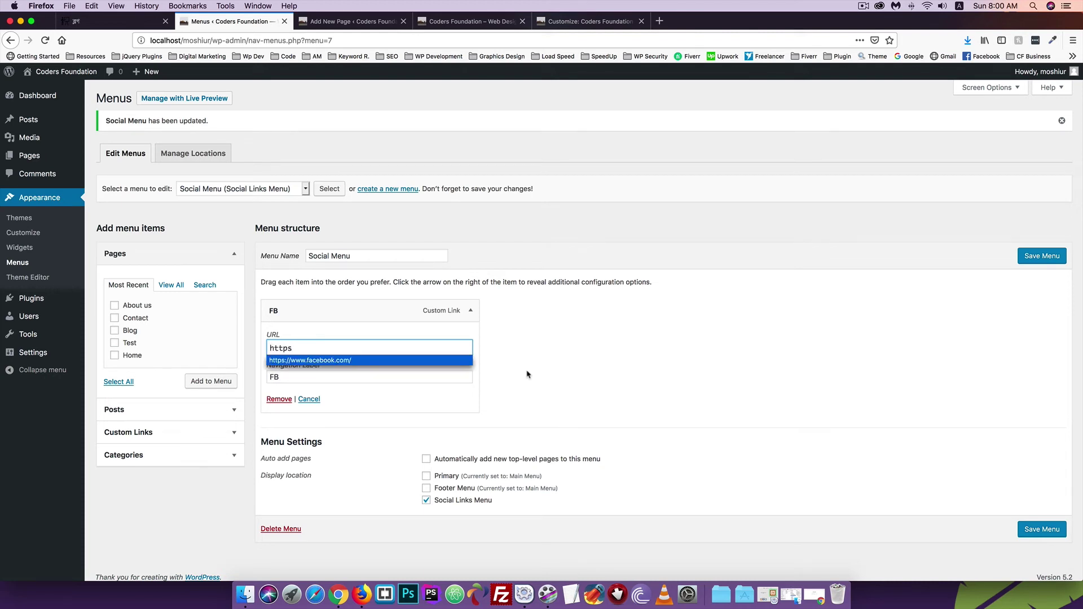
key(Return)
click(1042, 256)
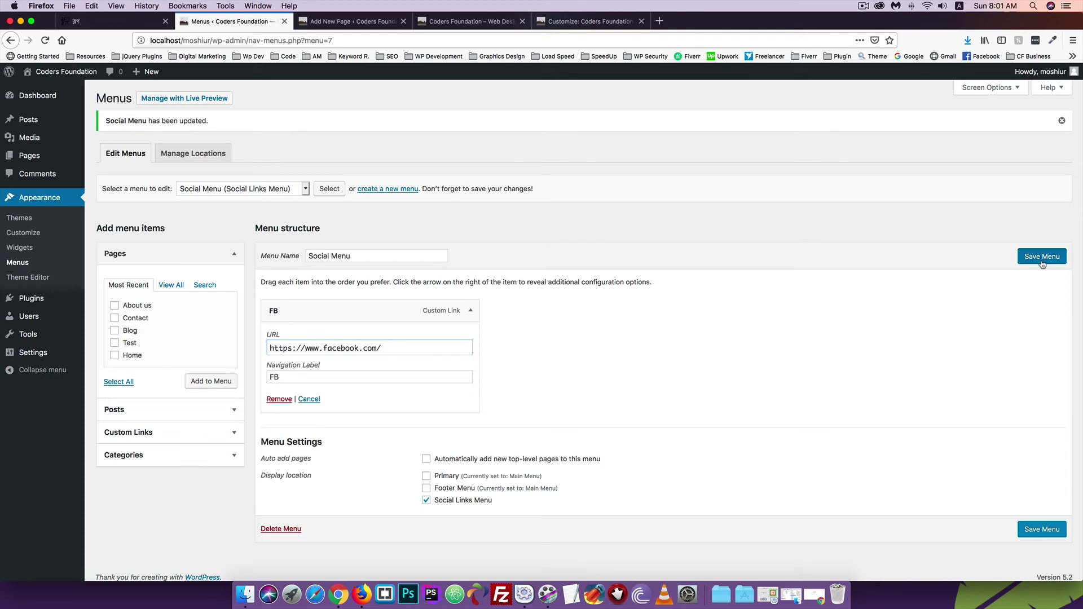
click(452, 21)
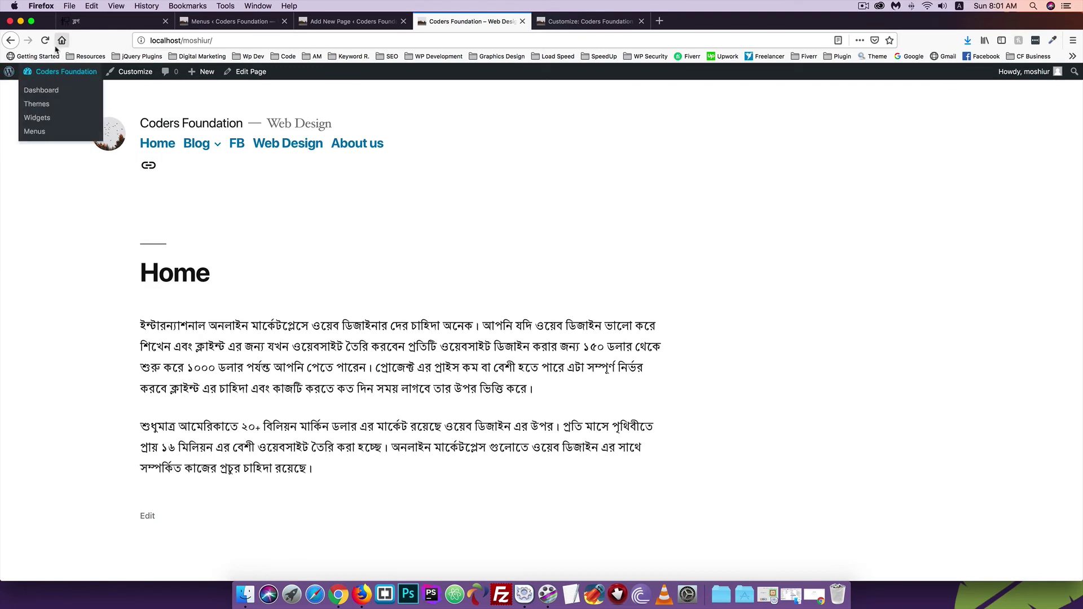
key(super+r)
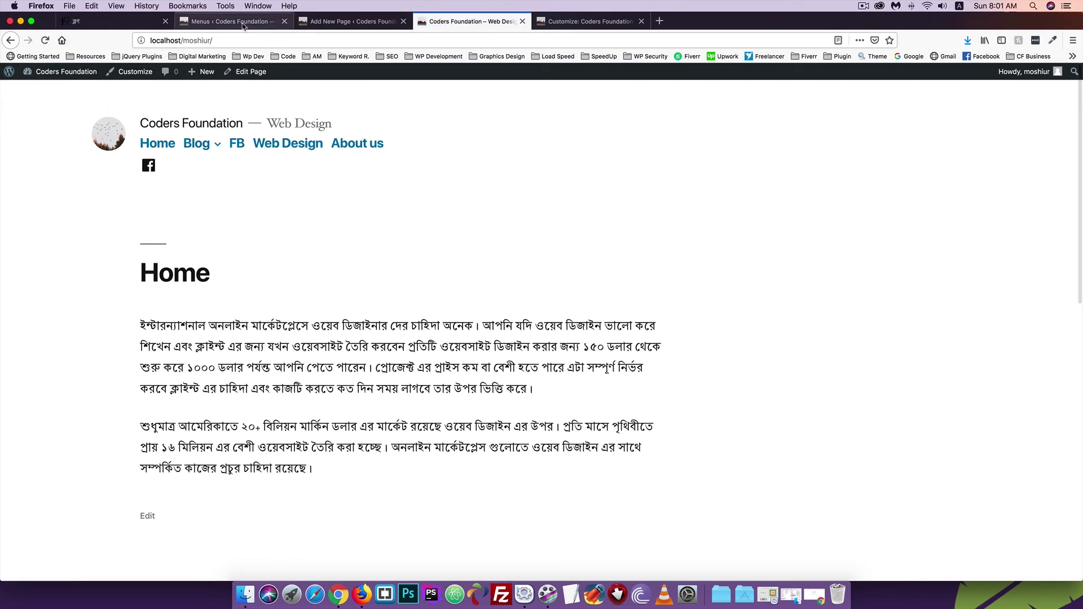
Step: Return to the Menus admin page and load Main Menu (Footer Menu, Primary) for editing in place of Social Menu
click(236, 21)
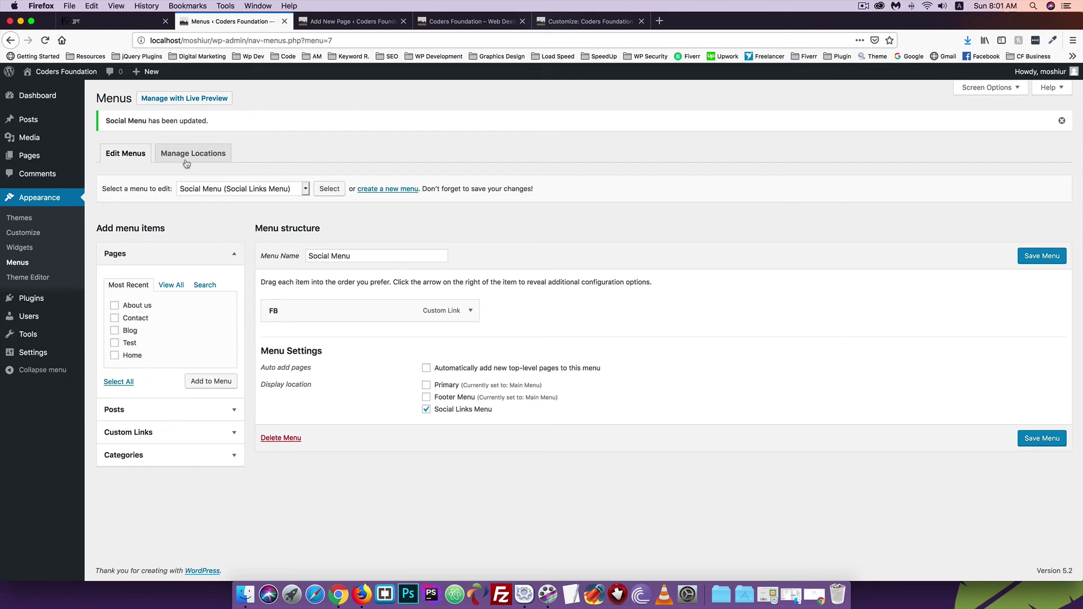
click(223, 188)
click(225, 181)
click(224, 193)
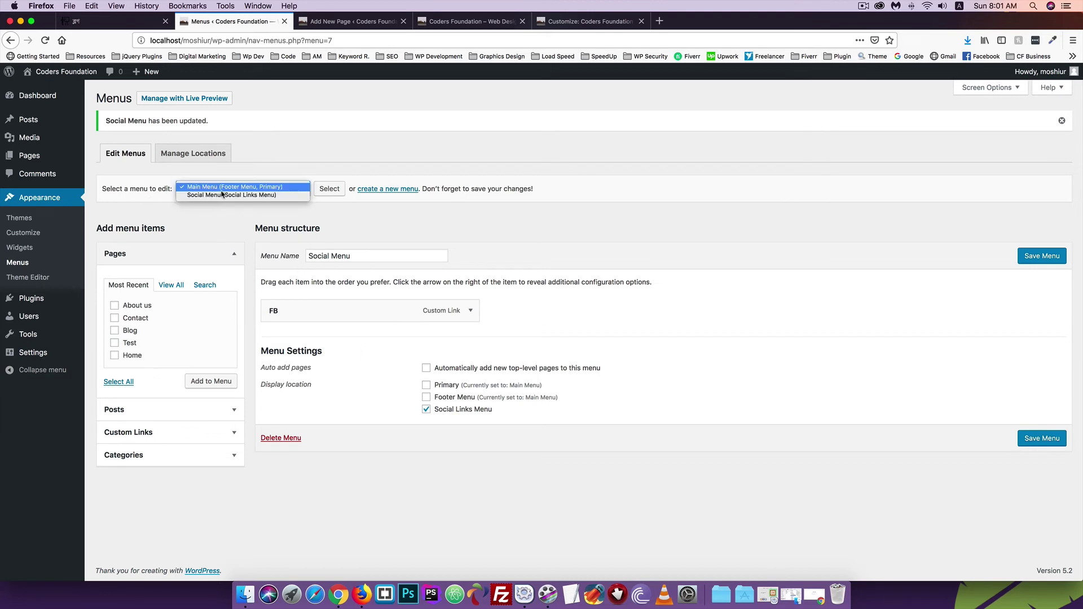
click(223, 195)
click(199, 194)
click(201, 194)
click(206, 191)
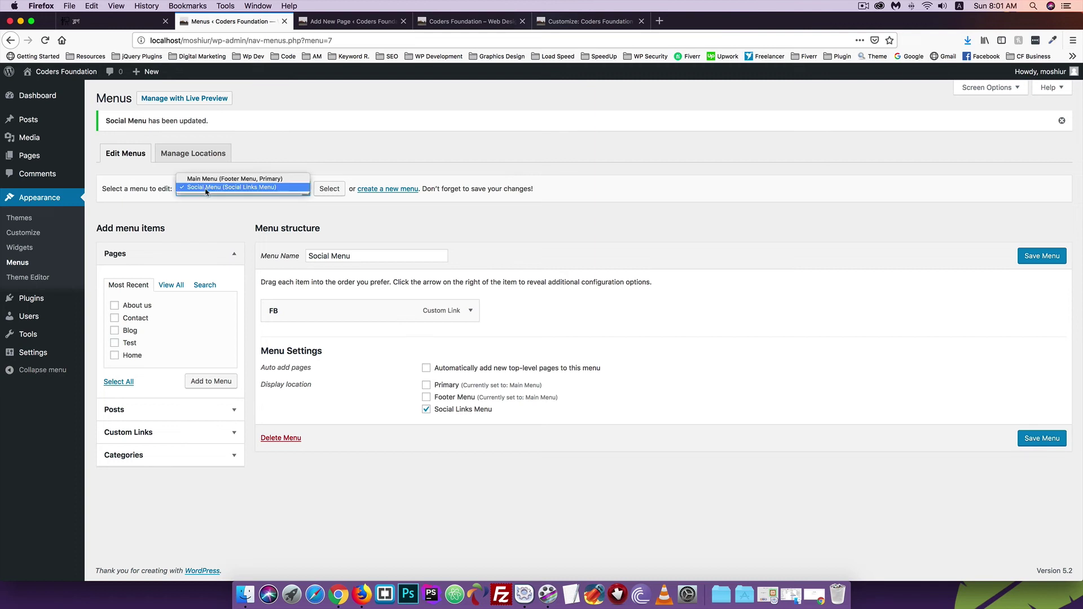
click(207, 180)
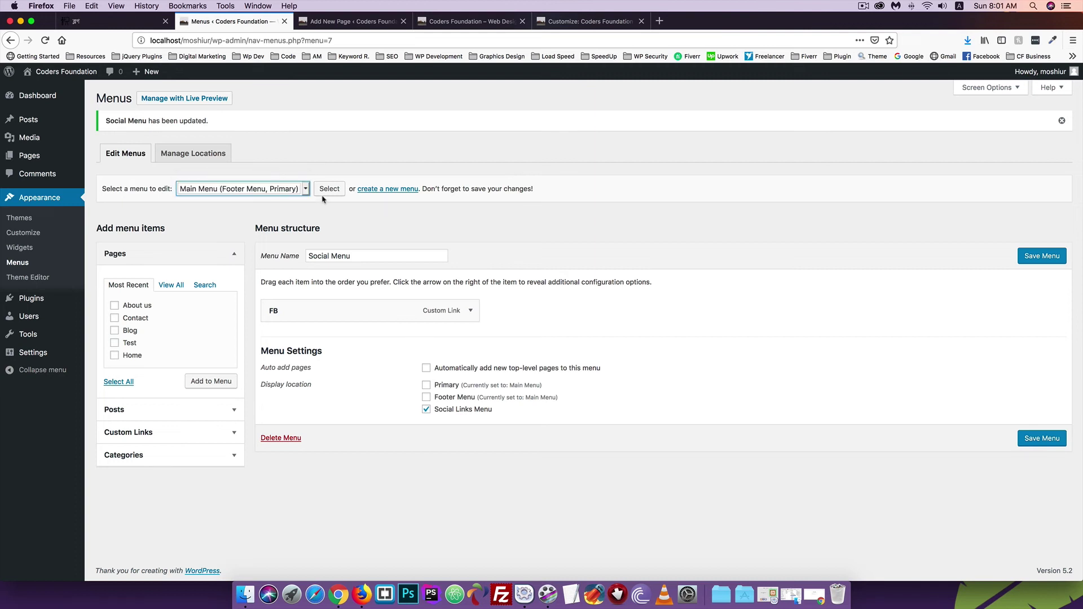
click(329, 188)
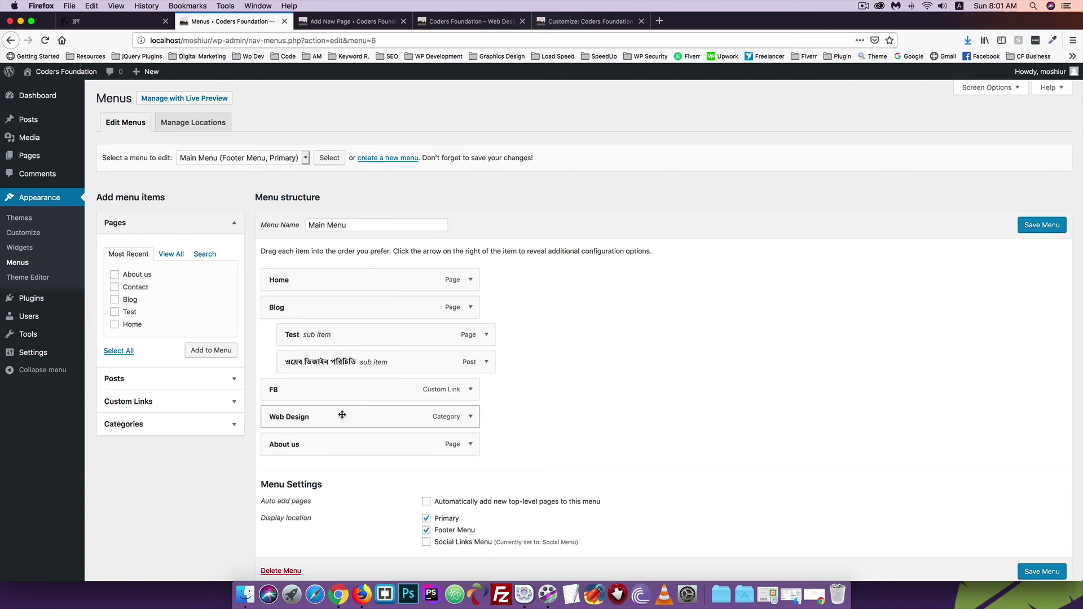
scroll(341, 415, down, 2)
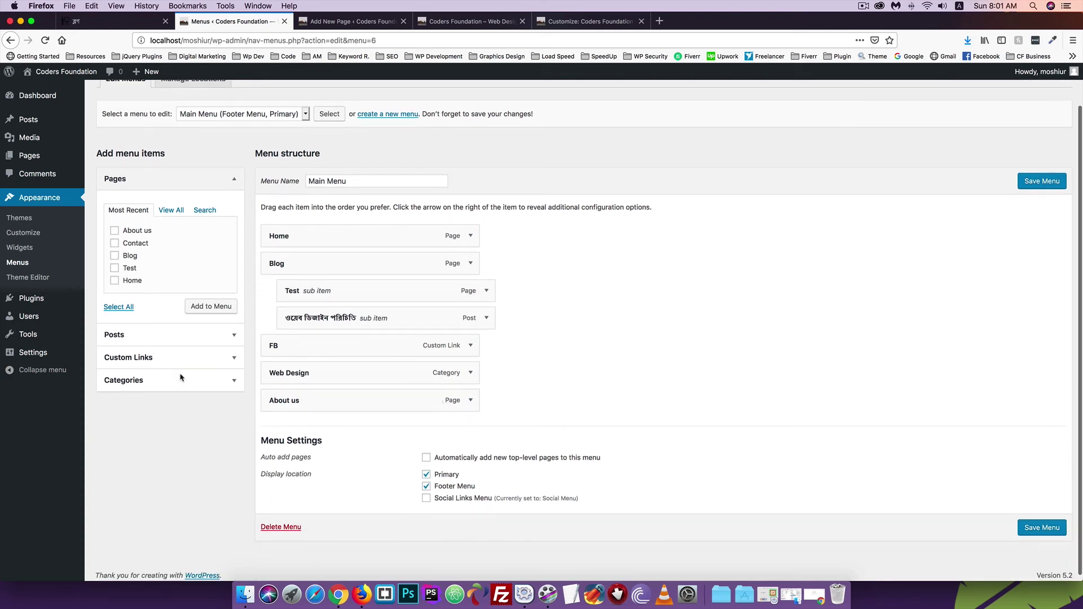
Step: Place the front page's browser tab beside the Menus one, reload it, test how the About us link opens, and return to Home
drag(466, 22, 363, 26)
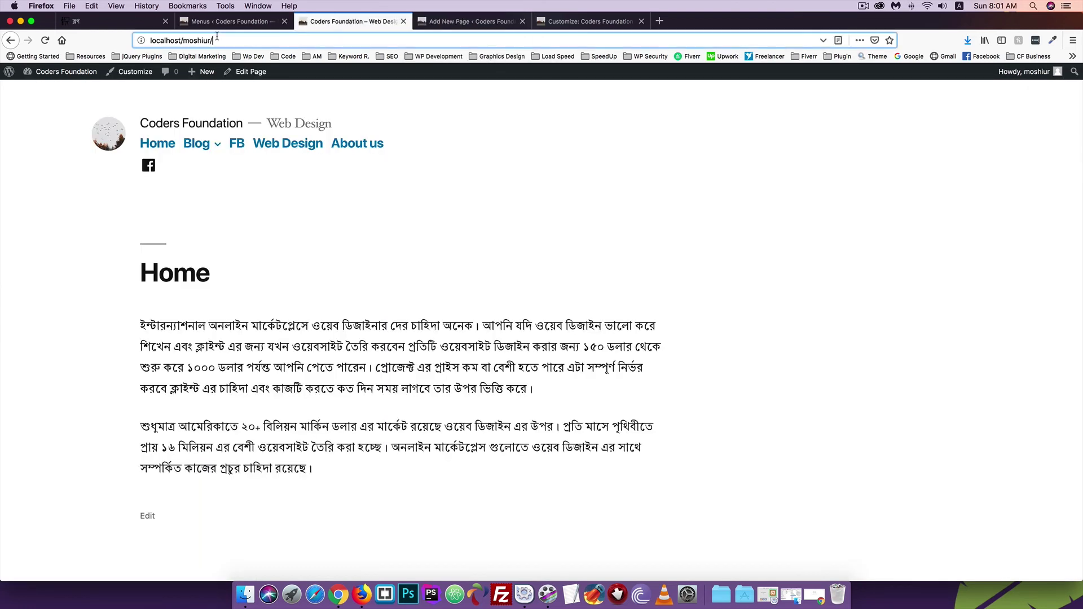
click(180, 41)
key(Return)
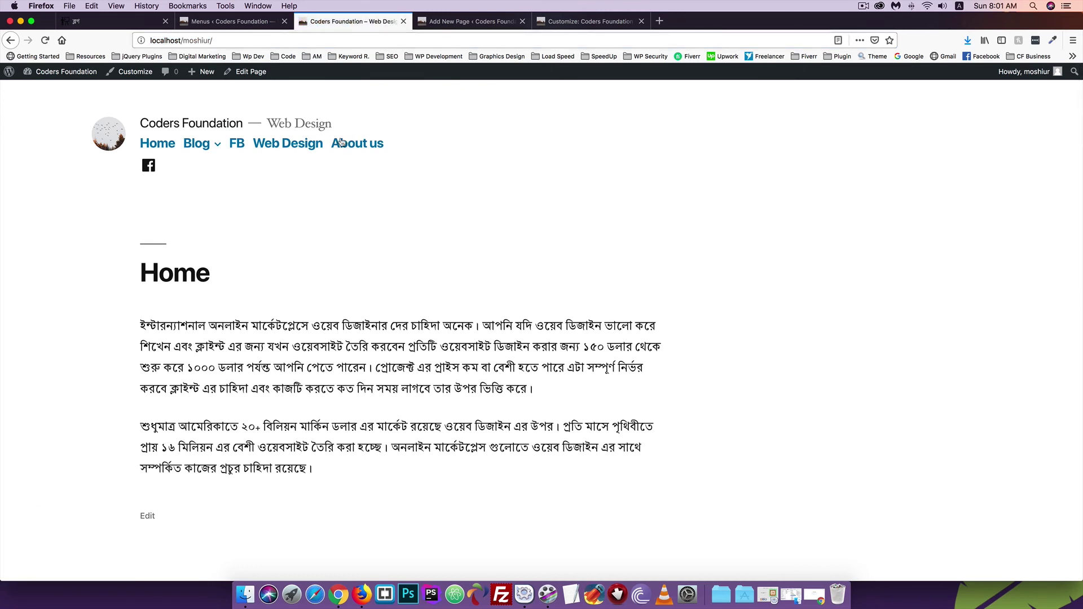
click(357, 143)
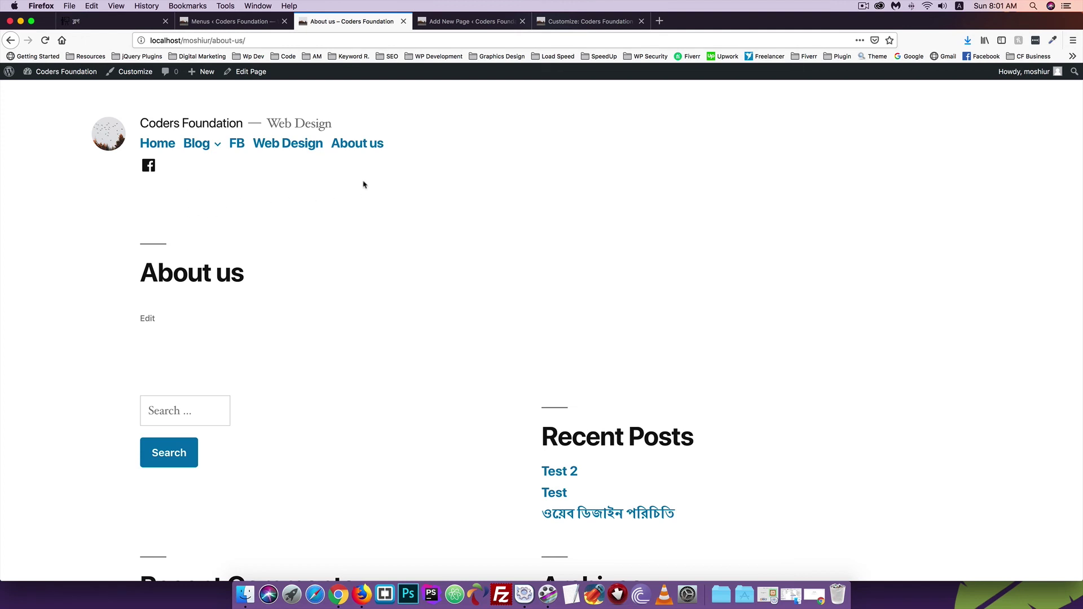
click(10, 42)
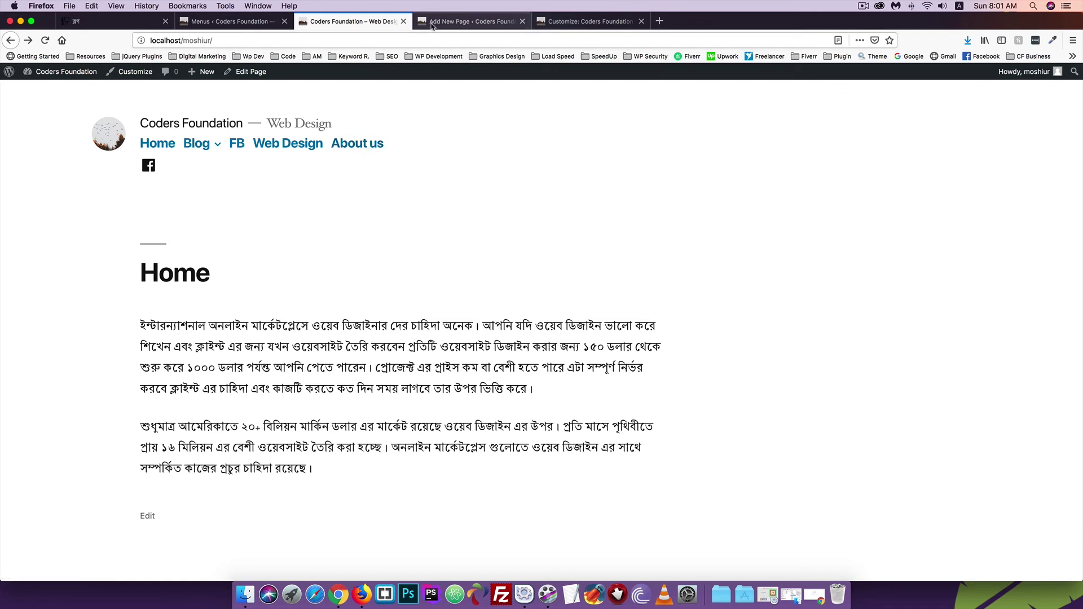
Step: Expand the About us item's settings in Main Menu on the Menus admin page and review its options
click(208, 23)
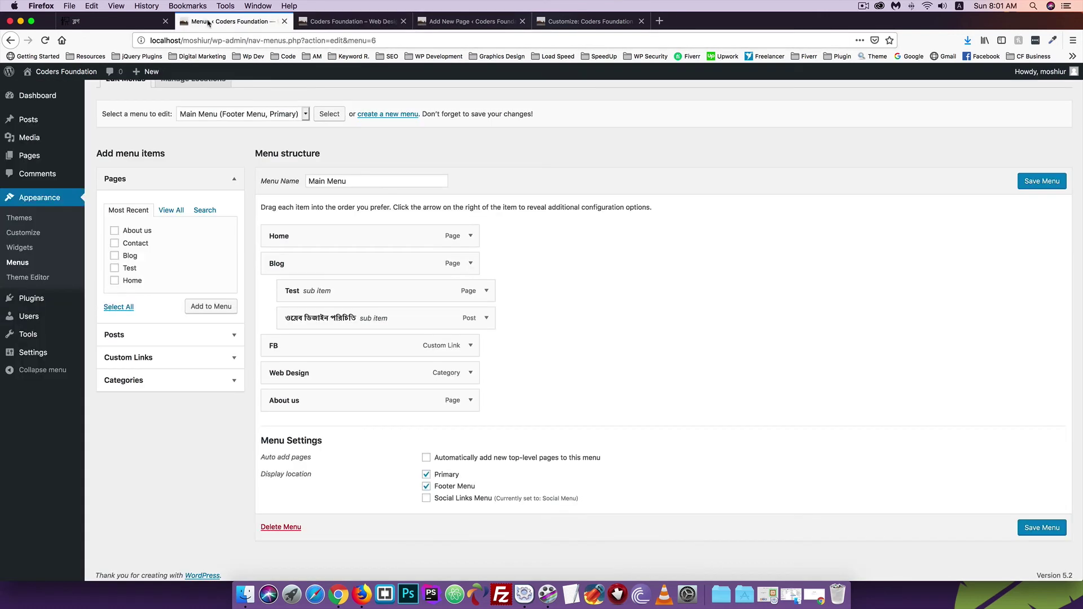
scroll(526, 429, down, 1)
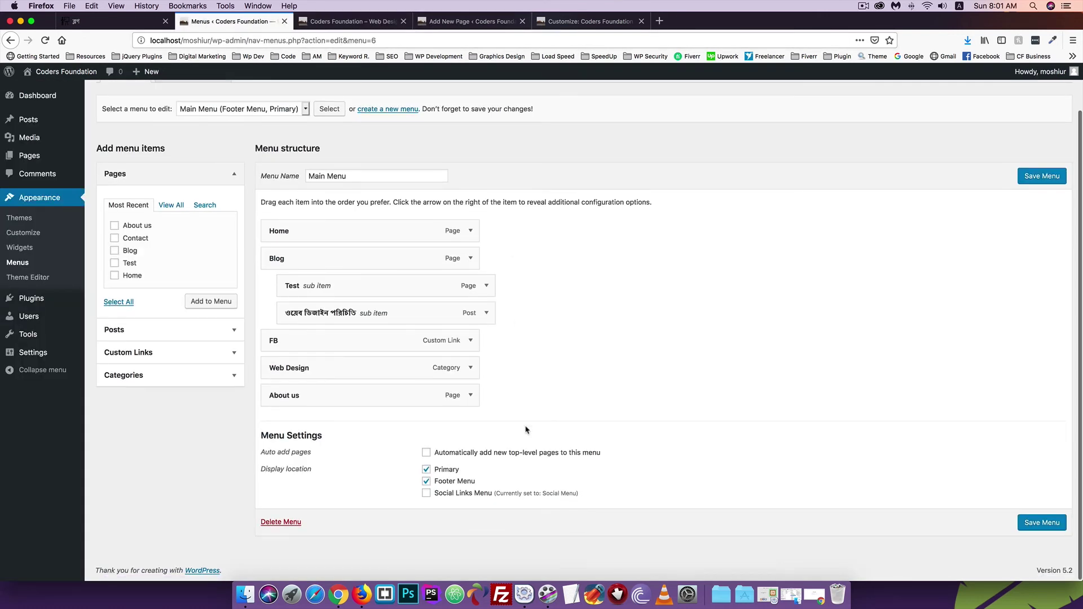
click(470, 401)
scroll(374, 438, down, 3)
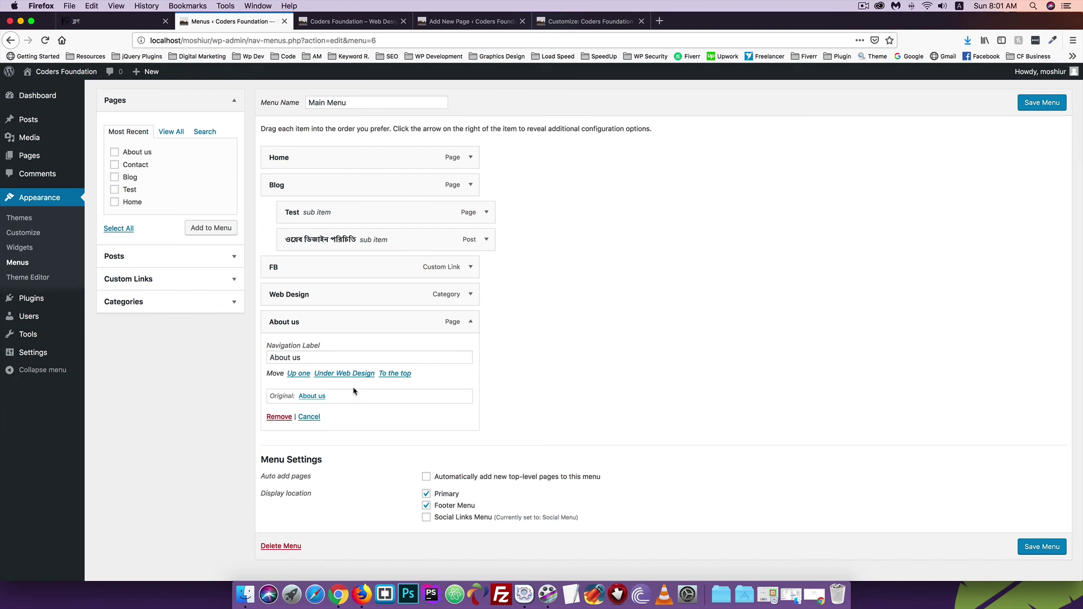
scroll(233, 384, up, 4)
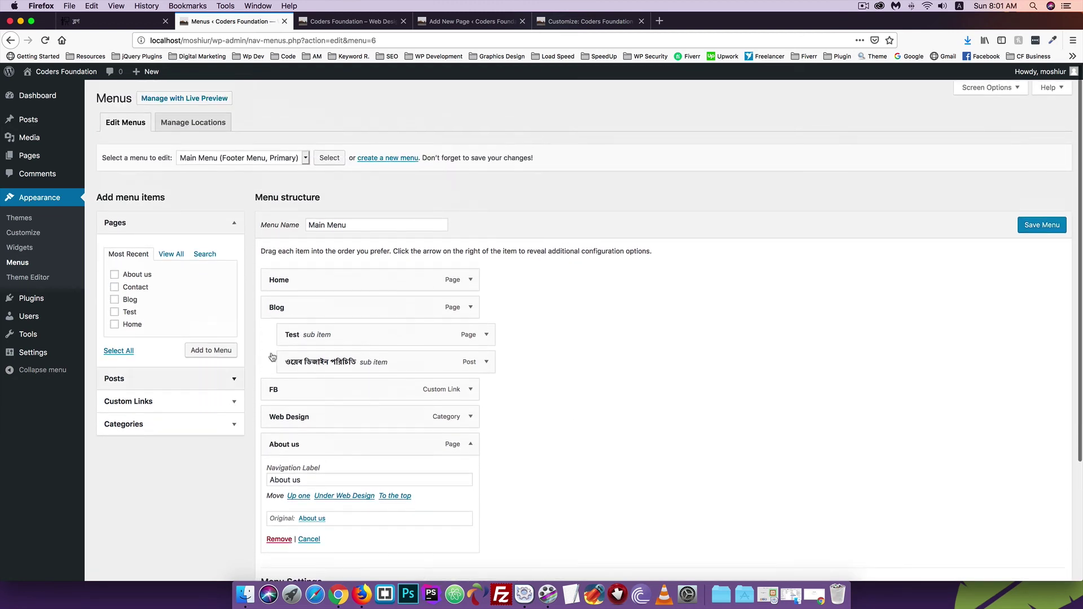
Step: Enable the Link Target advanced menu property, set the About us item to open its link in a new tab, and save Main Menu
click(988, 92)
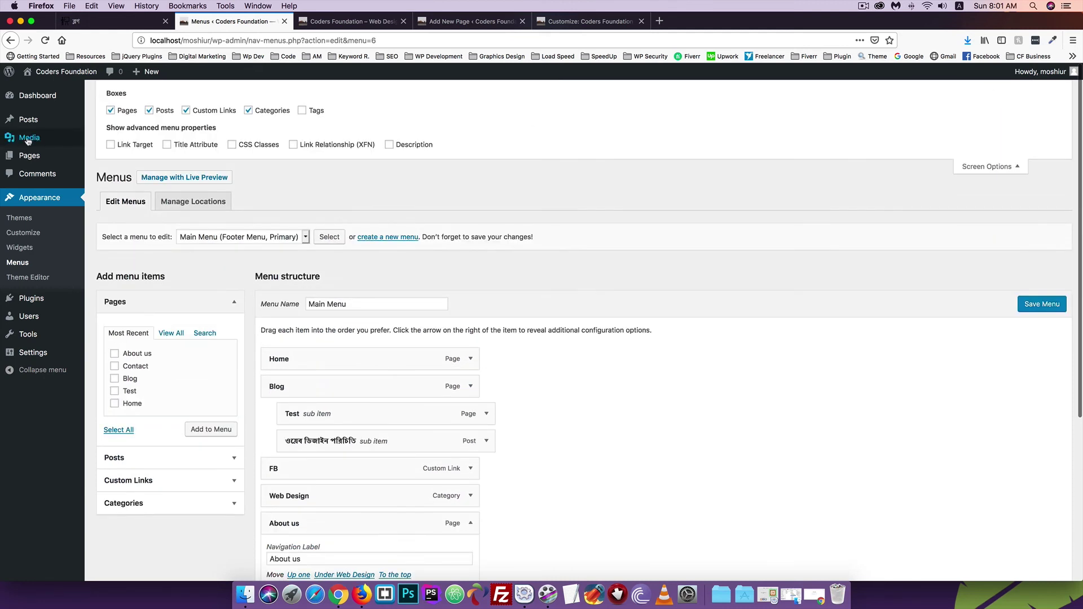
click(126, 148)
scroll(266, 157, down, 5)
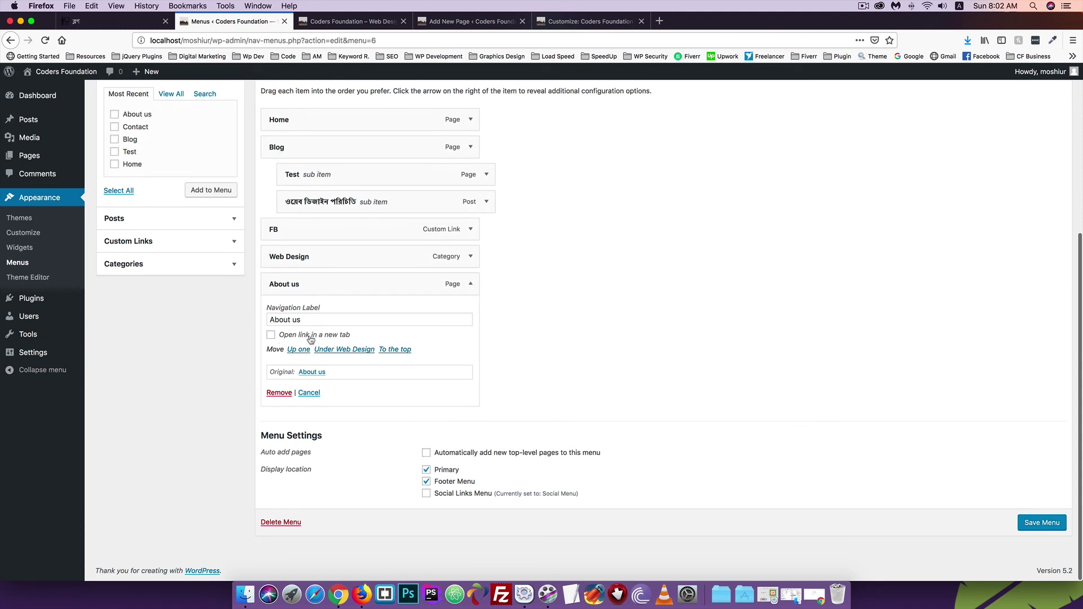
click(270, 336)
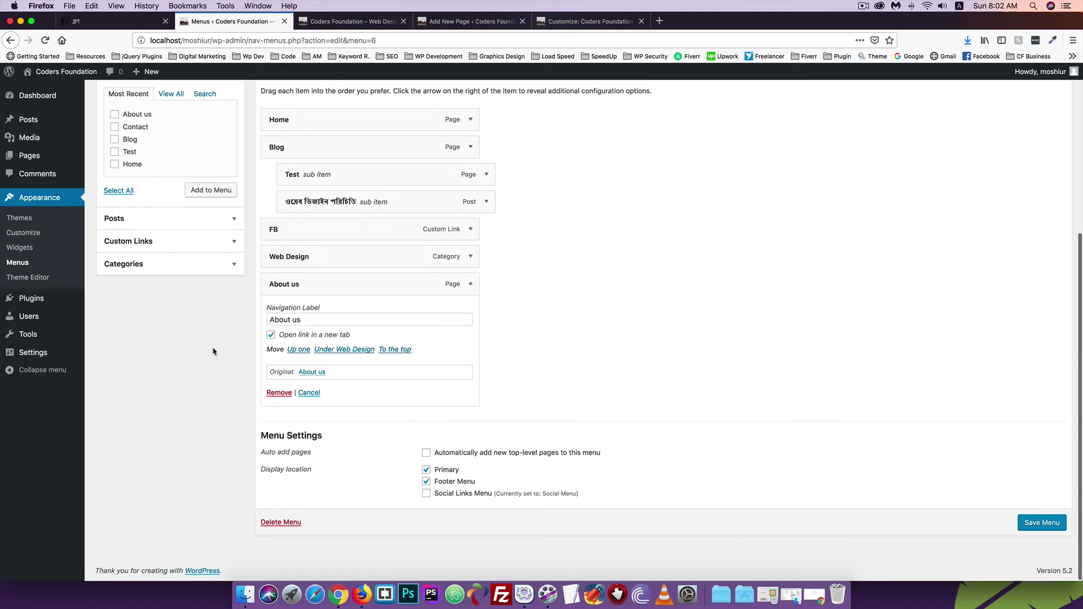
click(1042, 523)
Step: Reload the front page, test how the header's About us link opens, and close the extra About us pages
click(350, 21)
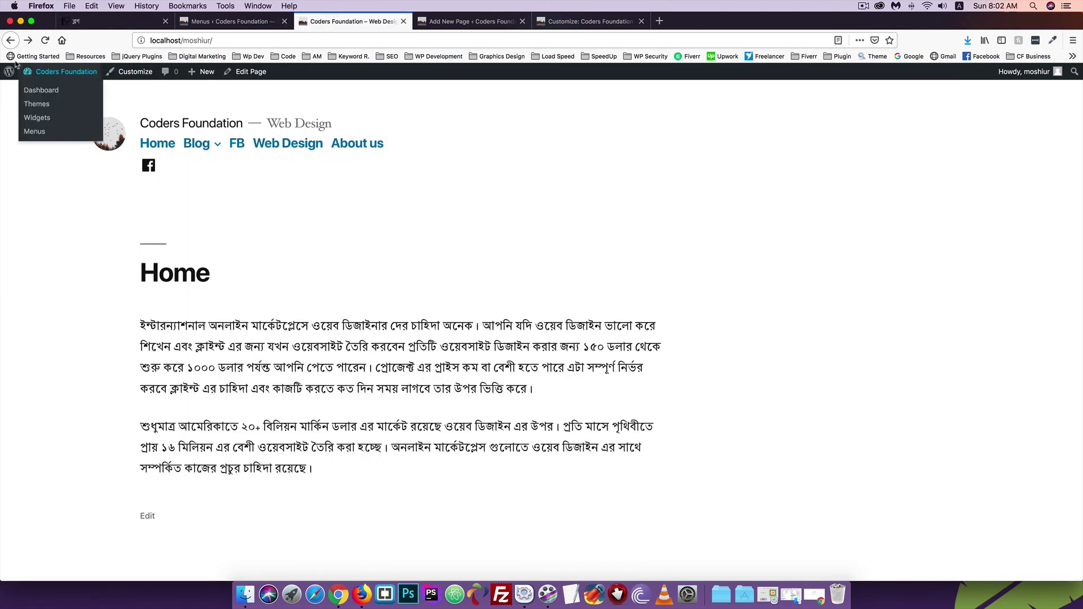
click(46, 40)
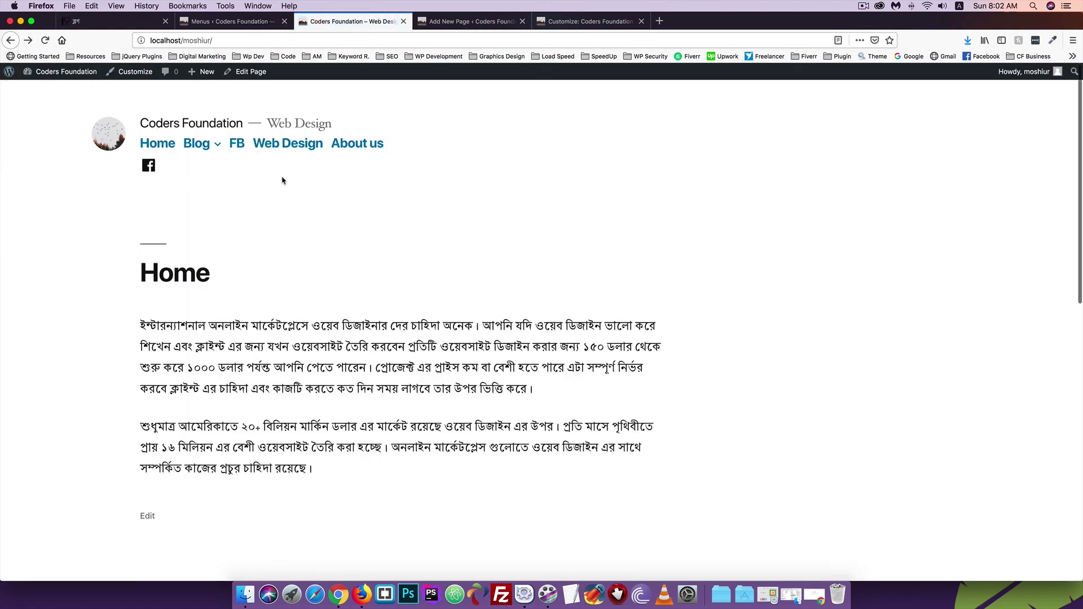
click(354, 145)
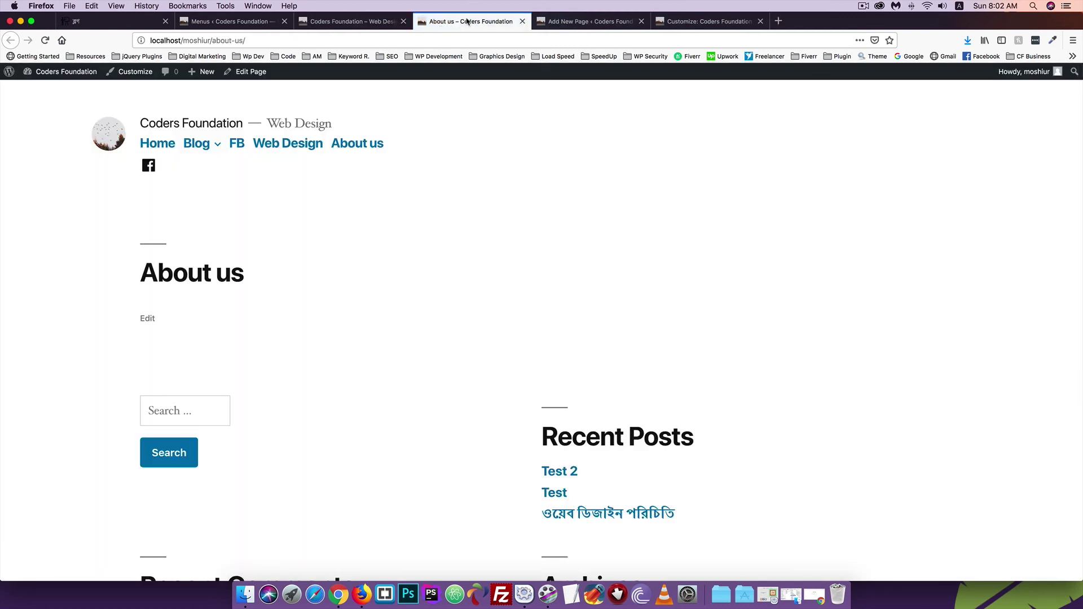
click(358, 145)
click(641, 21)
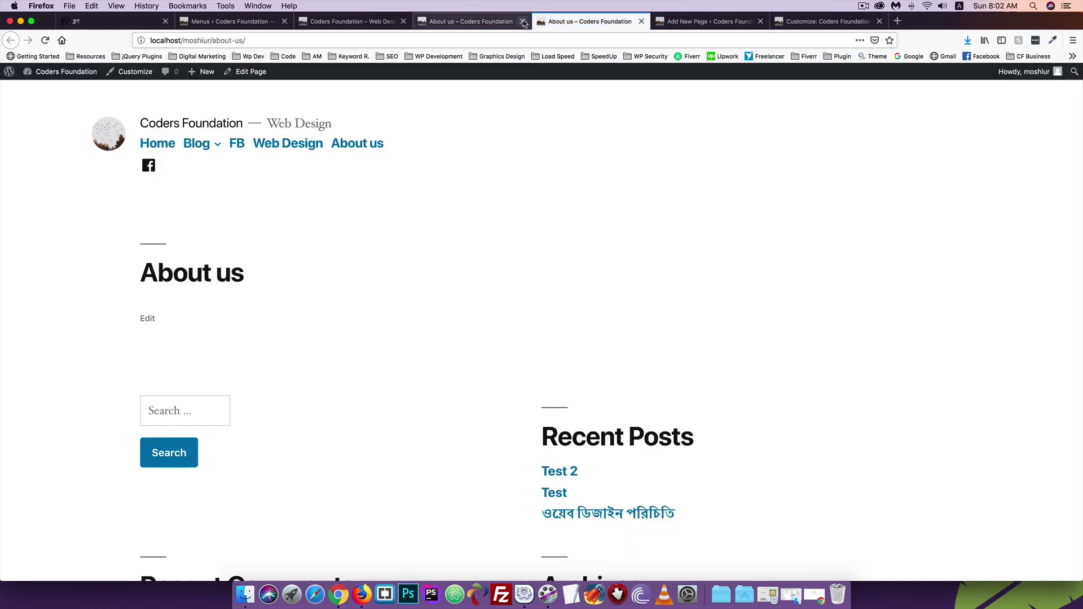
click(522, 21)
Step: Enable the CSS Classes advanced menu property for Main Menu on the Menus admin page
click(218, 25)
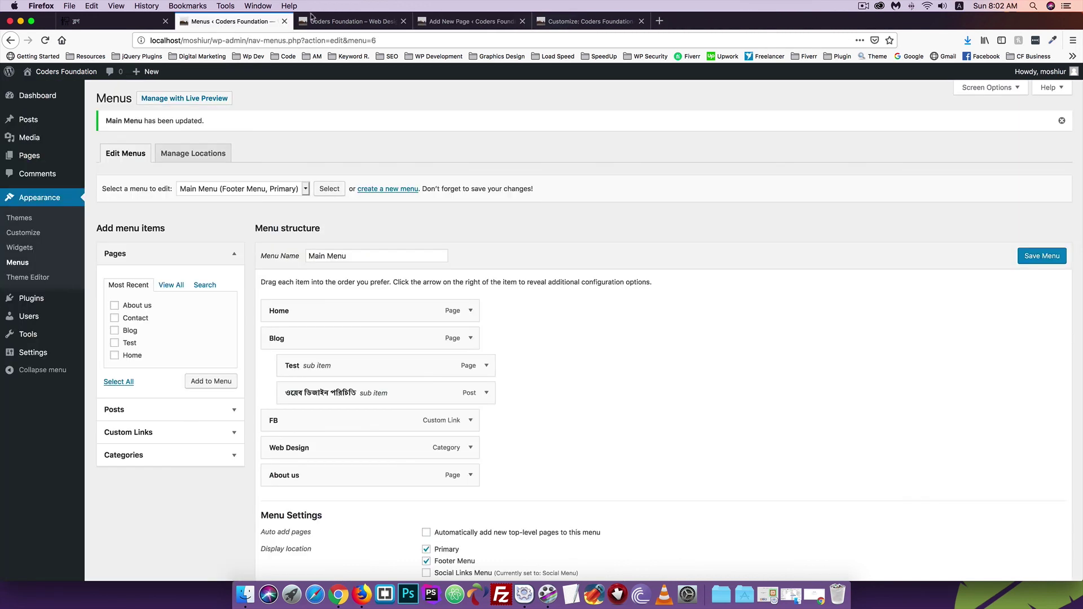
click(989, 88)
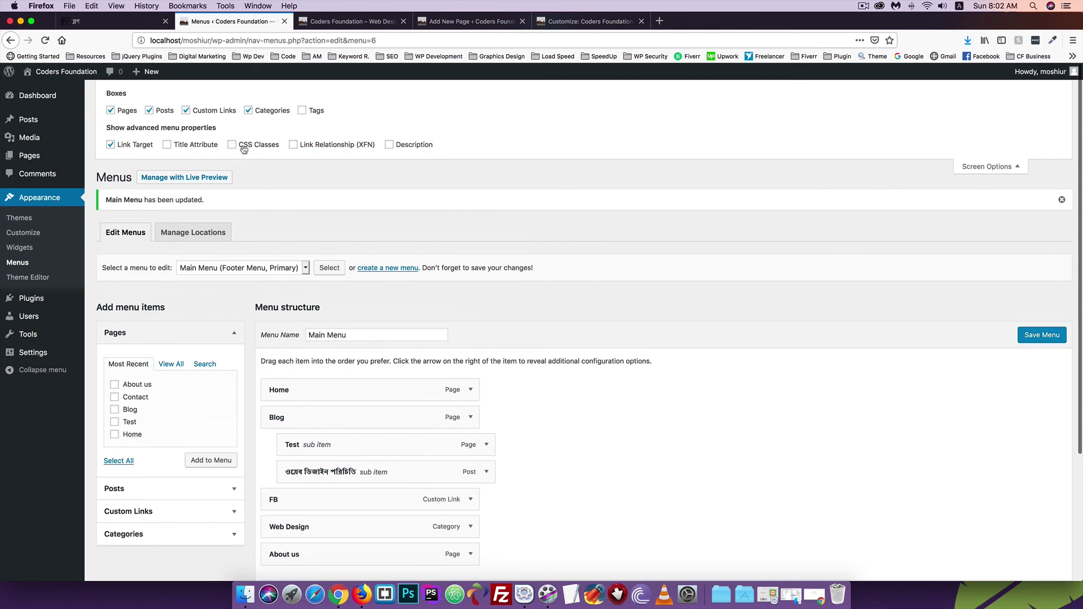
click(232, 146)
scroll(296, 220, down, 5)
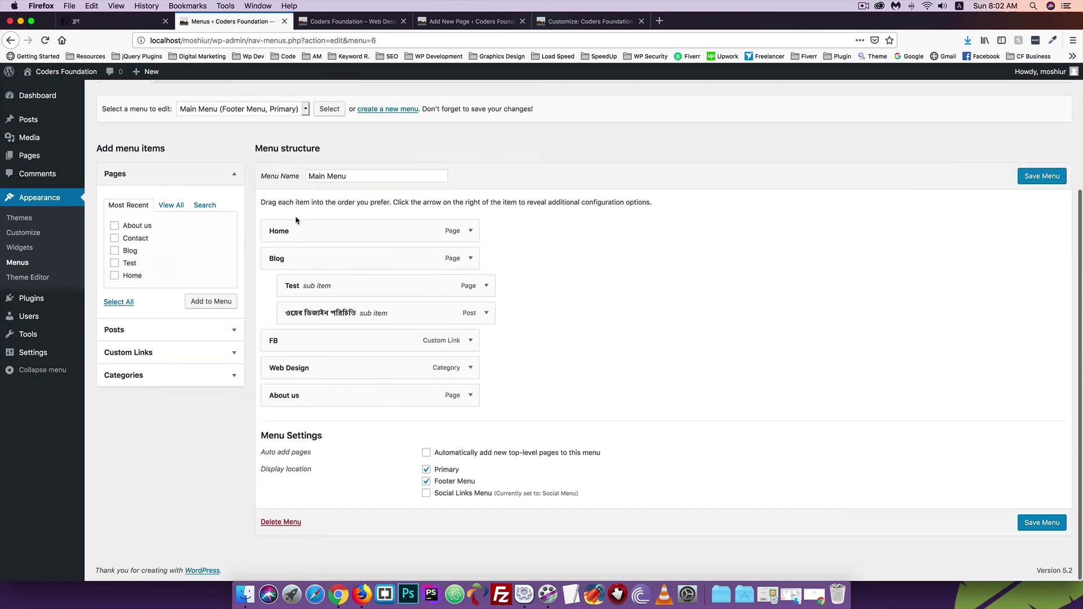
Step: Examine the CSS Classes field in the About us and Web Design items' settings, and collapse both items
click(470, 394)
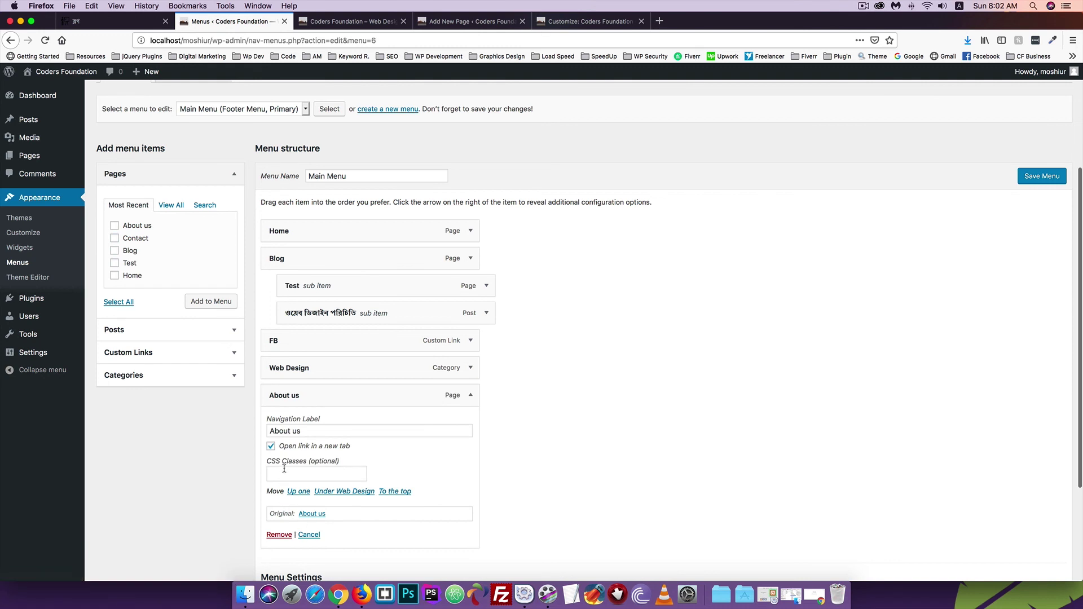
click(471, 368)
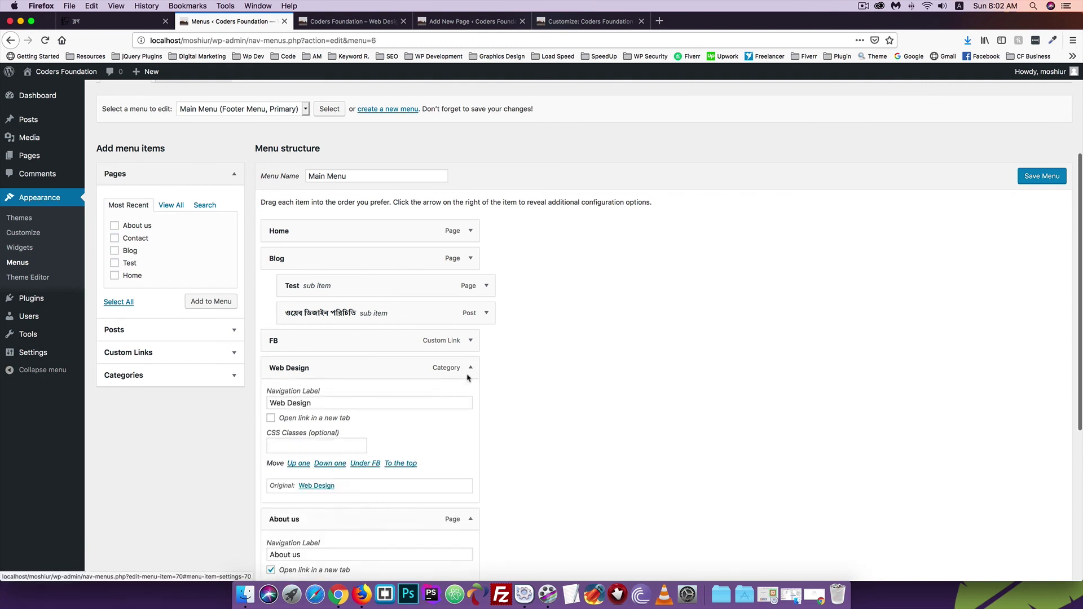
click(286, 448)
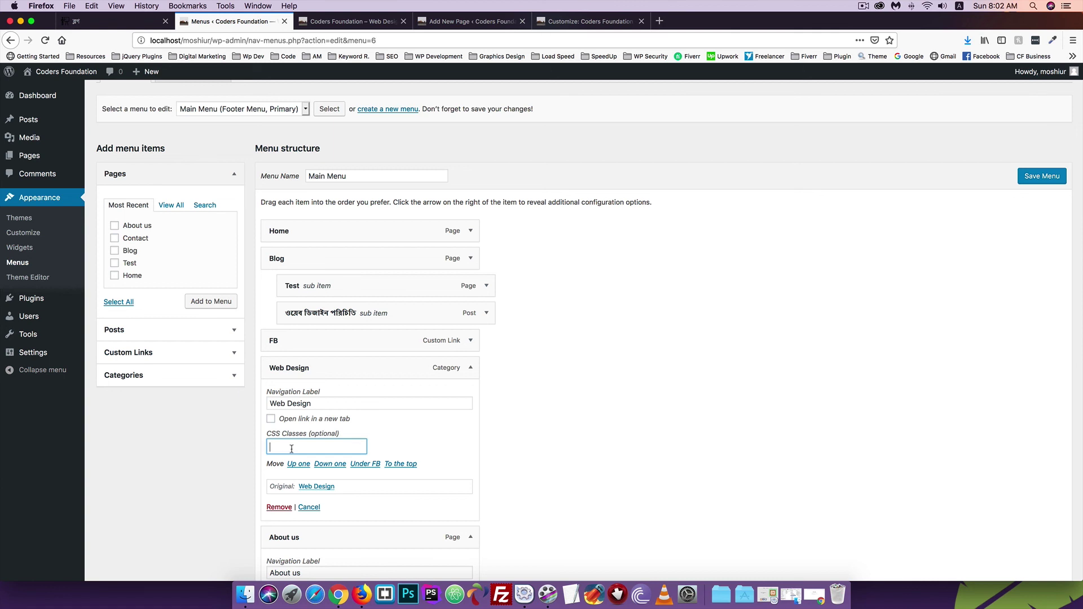
click(471, 367)
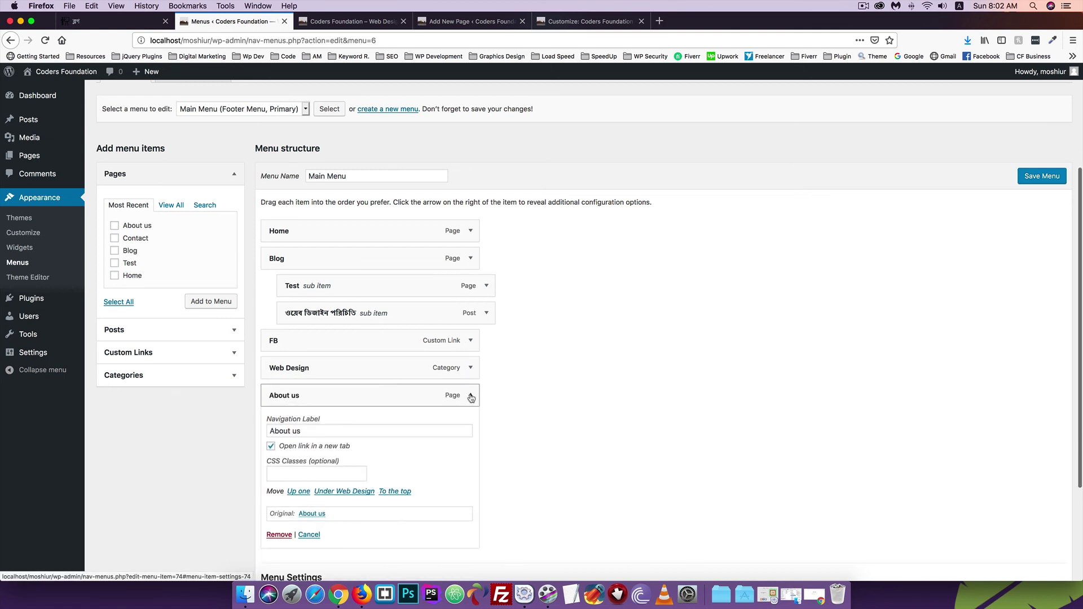
click(471, 397)
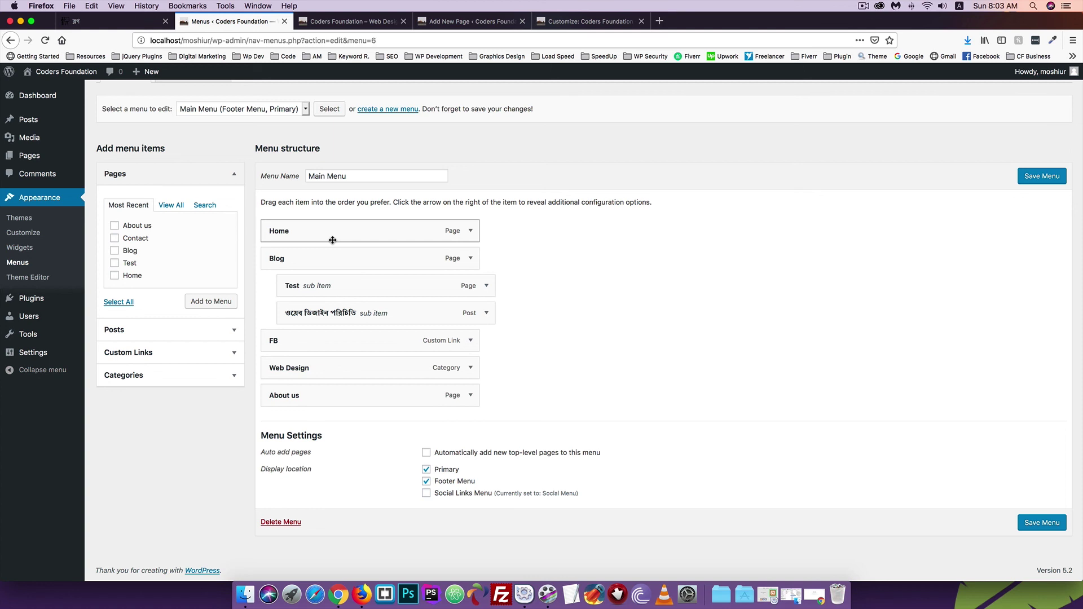
key(super+s)
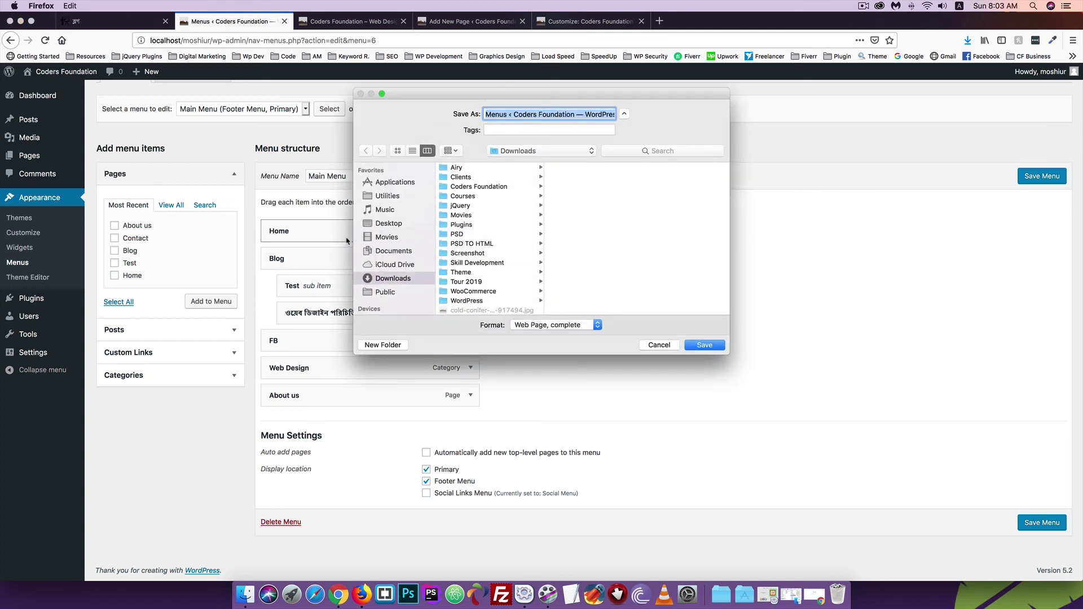
click(658, 345)
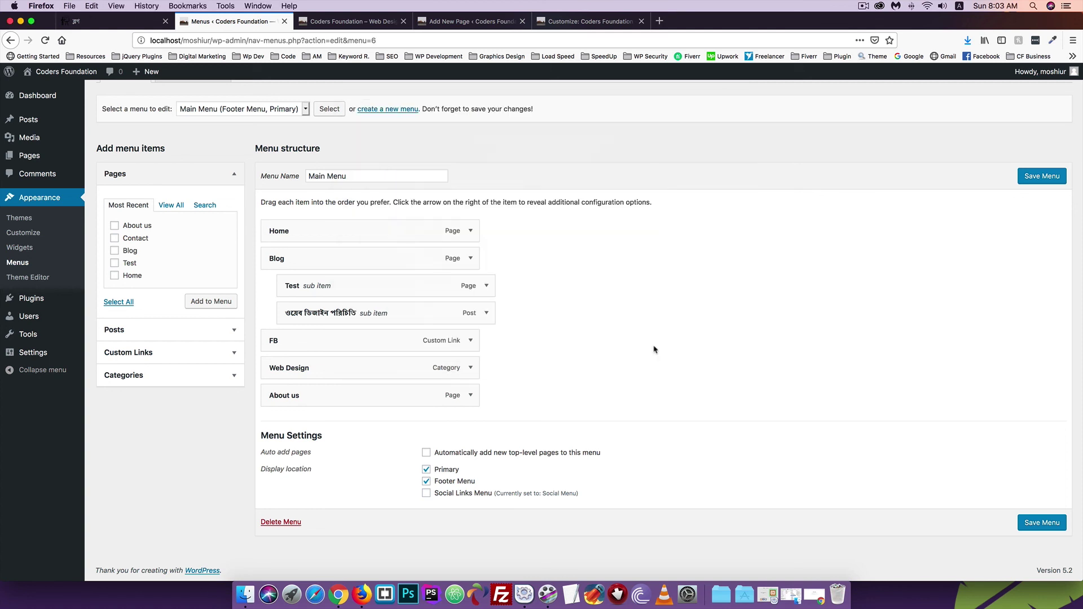